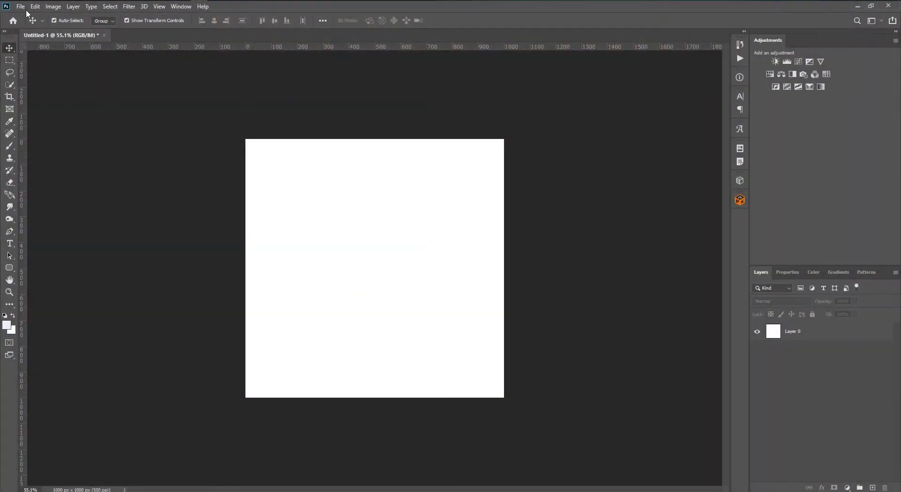
Step: Place the tree-and-fence landscape photo into the canvas as a linked layer
click(21, 7)
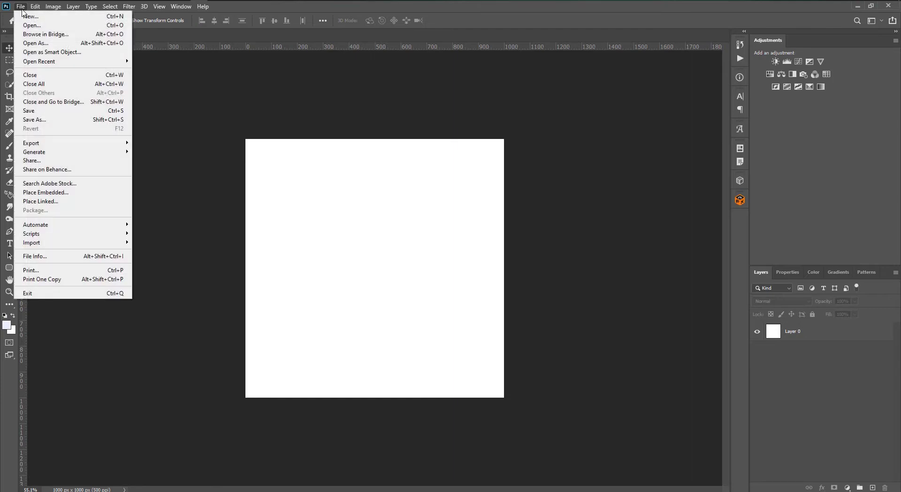
click(84, 201)
click(155, 96)
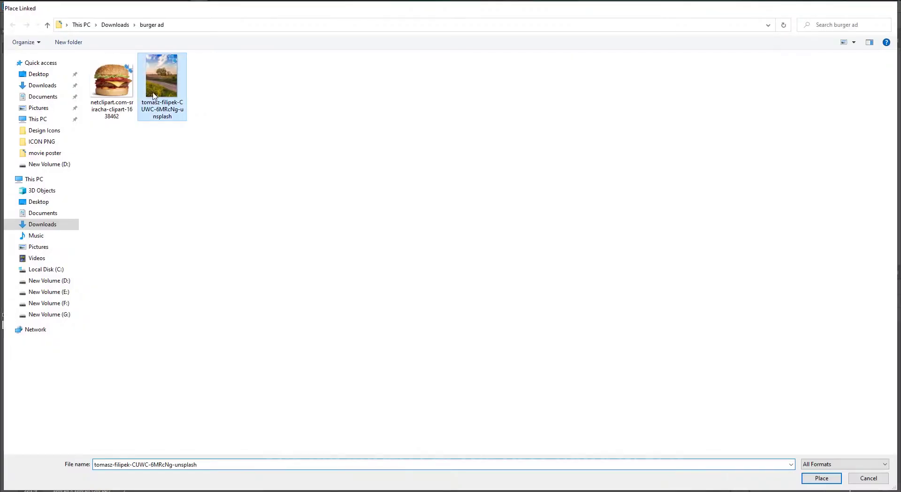
double_click(155, 96)
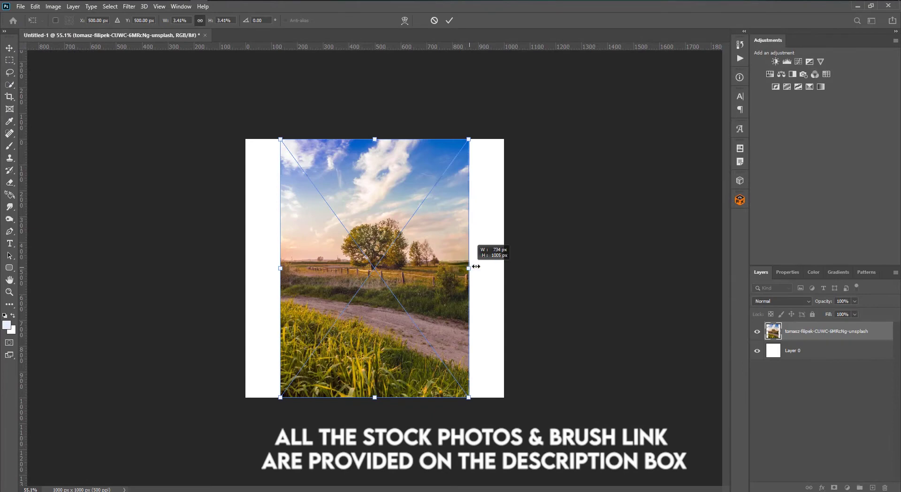
Step: Enlarge and position the landscape photo to fill the 1000 px square canvas
drag(476, 266, 609, 228)
drag(489, 226, 488, 252)
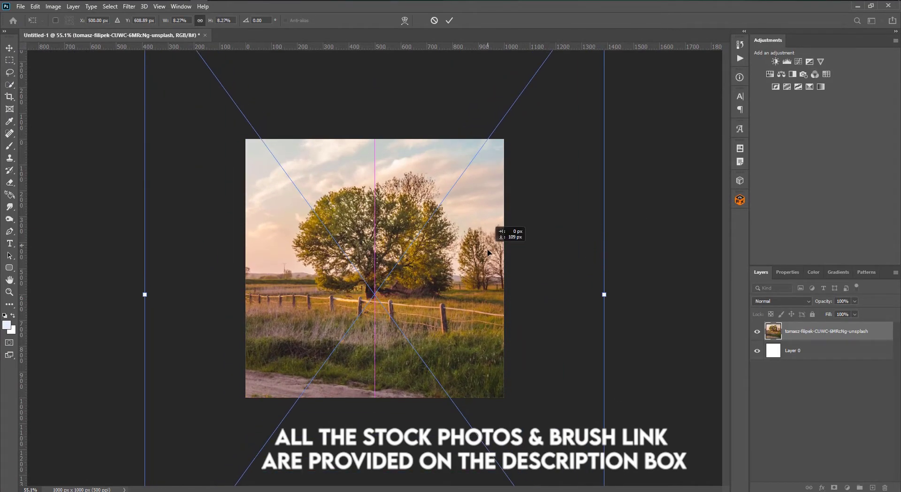
drag(603, 294, 610, 295)
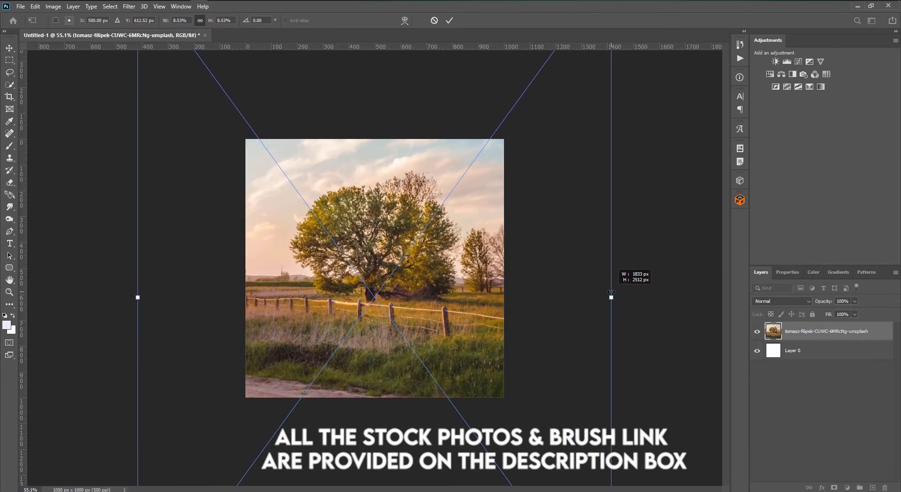
drag(522, 265, 521, 291)
key(Return)
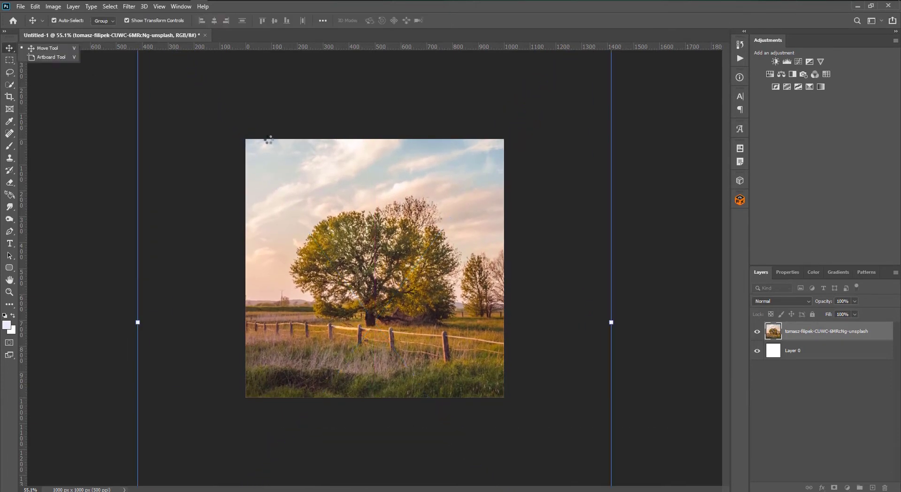
click(129, 6)
mouse_move(144, 121)
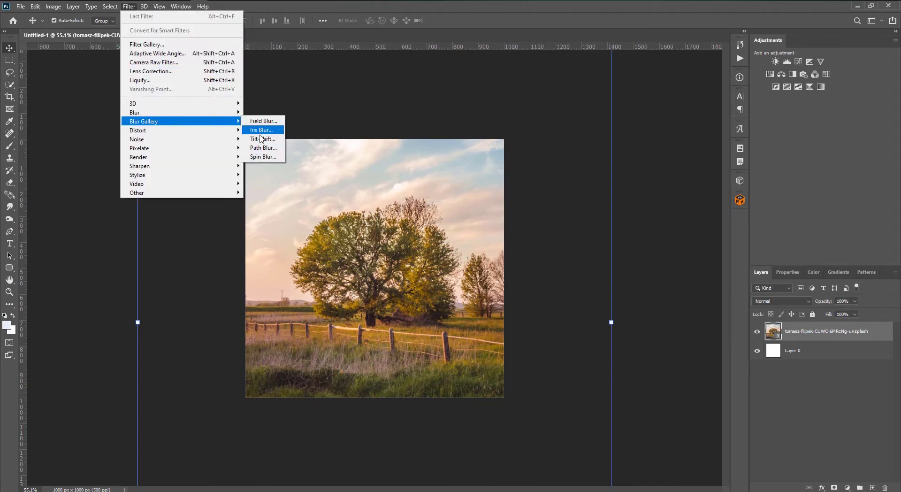
Step: Add a Tilt-Shift blur and angle its sharp focus band onto the fence
click(263, 138)
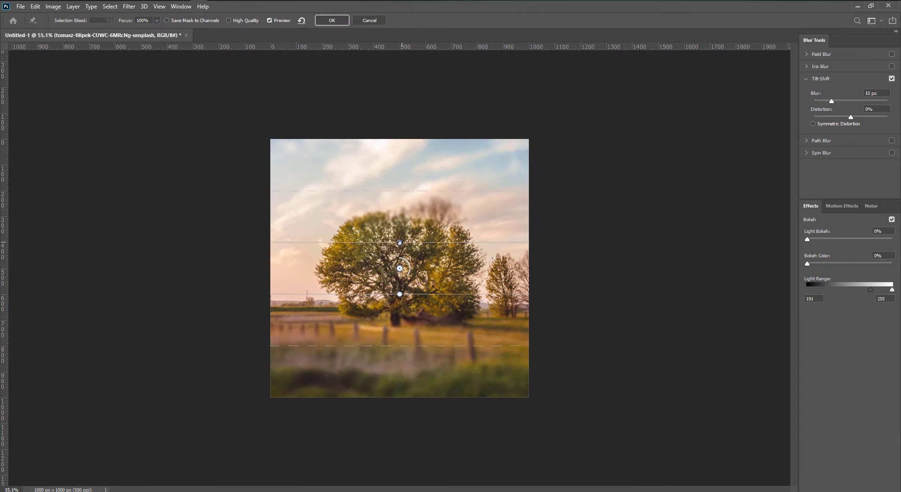
mouse_move(400, 240)
mouse_down()
mouse_move(412, 228)
mouse_move(390, 241)
mouse_up()
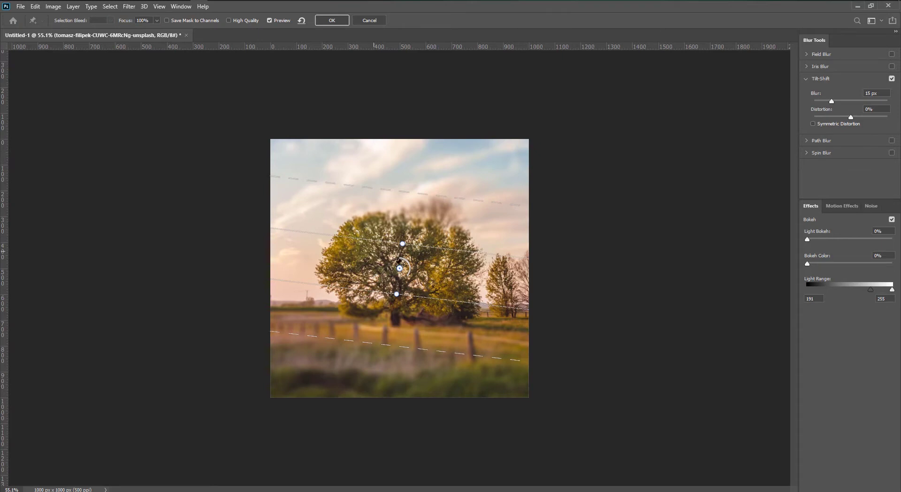
drag(399, 269, 399, 356)
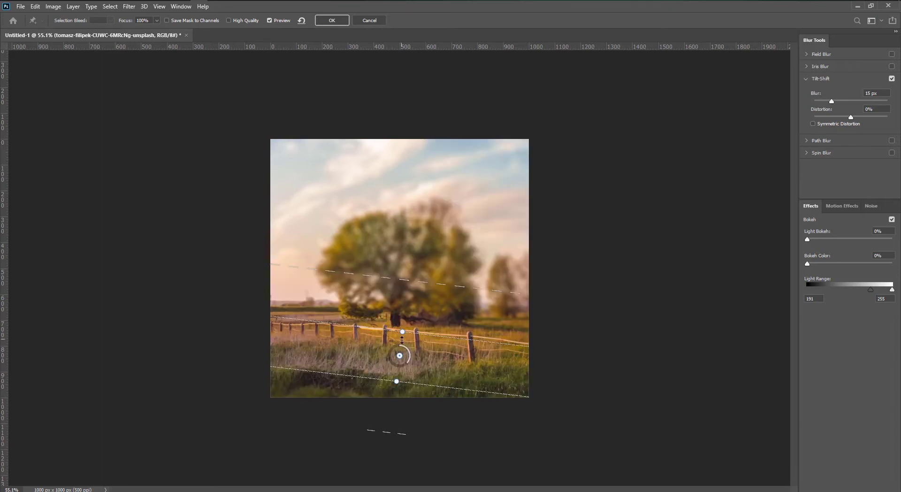
drag(406, 362, 404, 367)
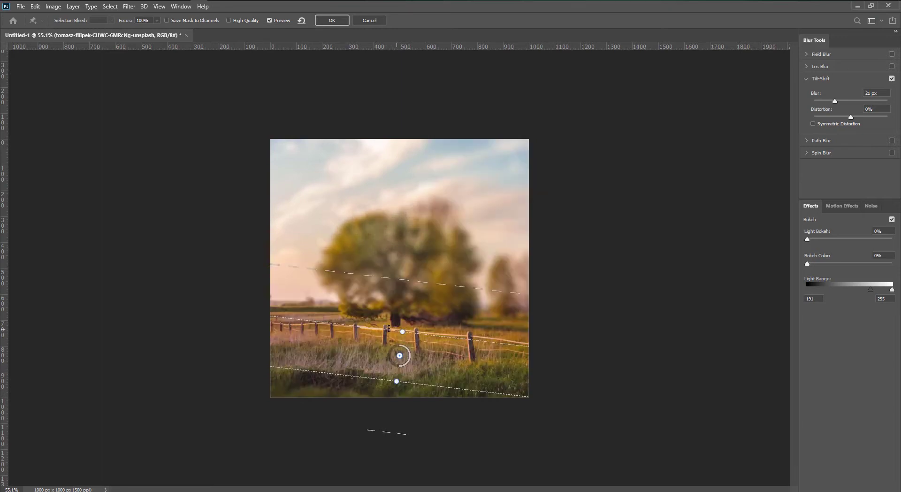
drag(376, 327, 370, 338)
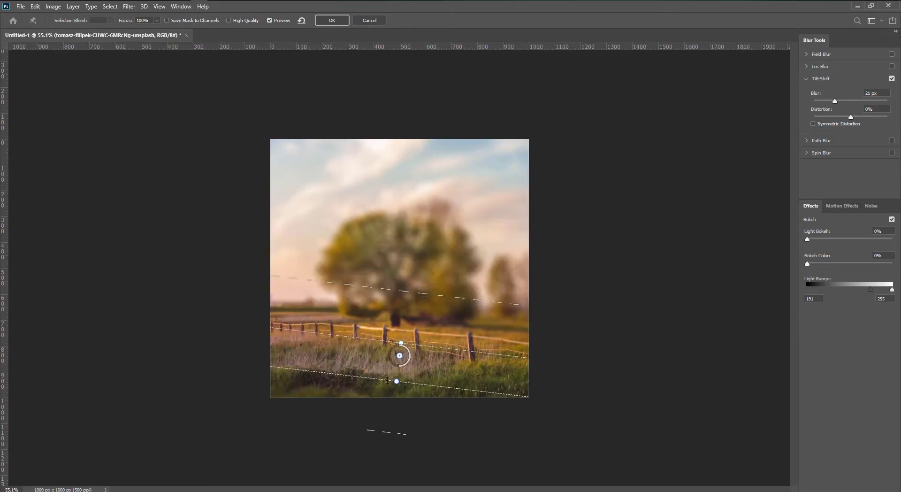
drag(345, 371, 331, 425)
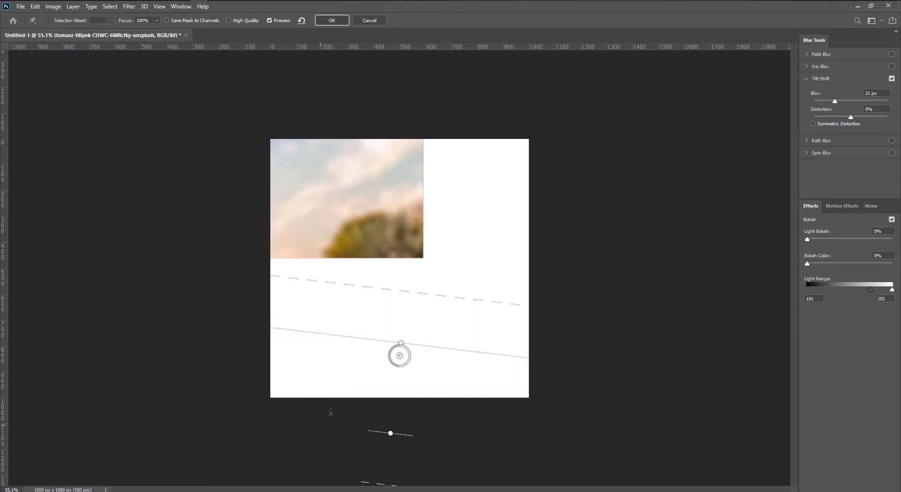
Step: Fine-tune the focus band and set the blur to about 10 px, then apply it
drag(401, 368, 377, 352)
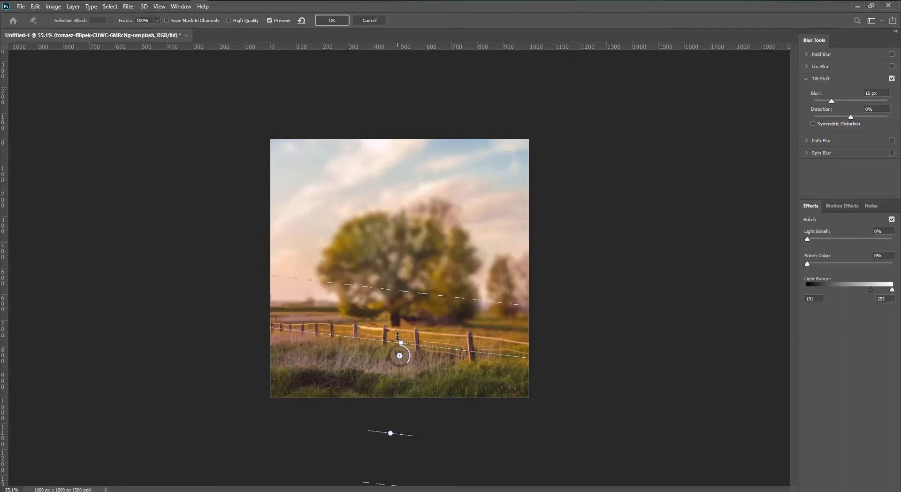
drag(404, 340, 400, 342)
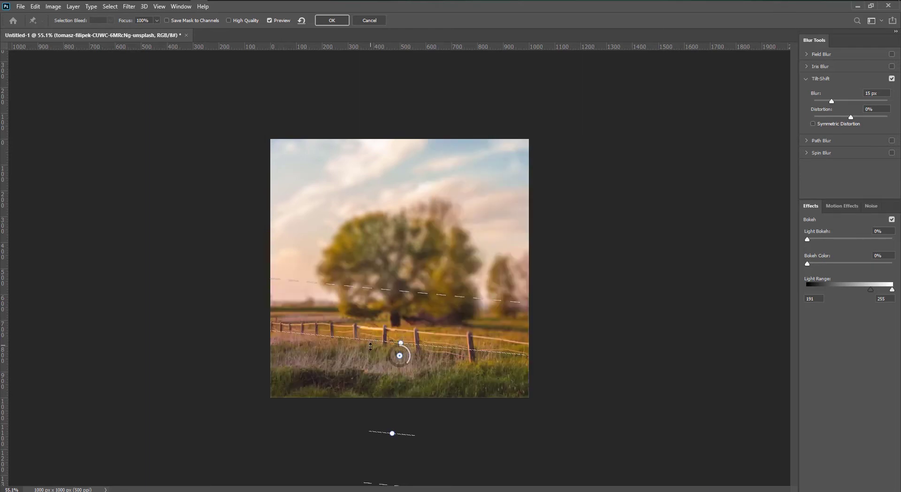
drag(399, 357, 406, 366)
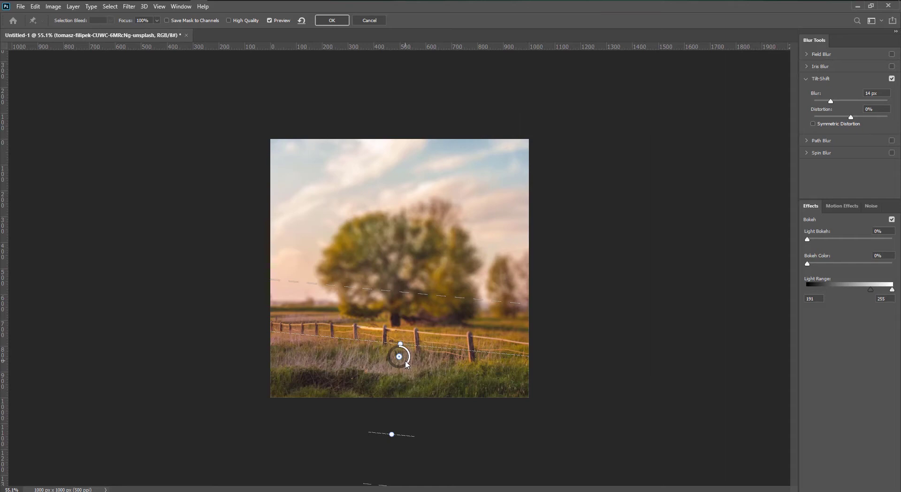
drag(406, 364, 408, 362)
drag(408, 360, 407, 361)
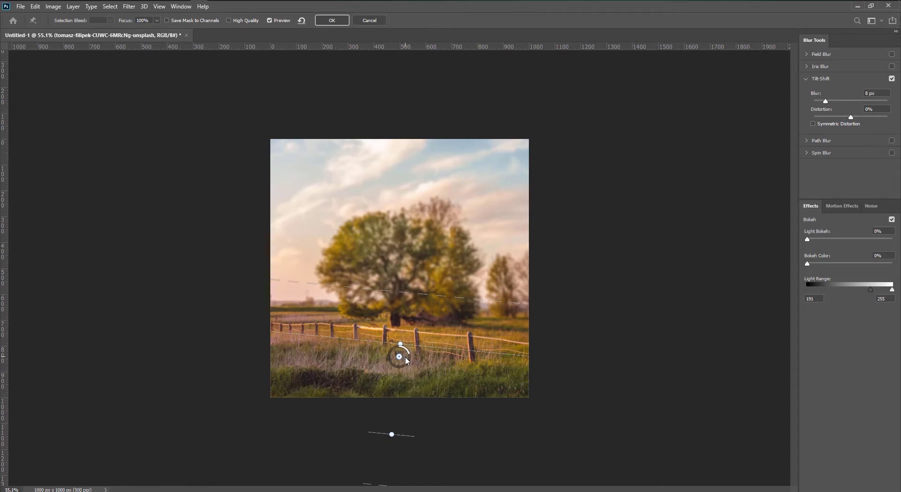
drag(406, 359, 407, 364)
click(329, 22)
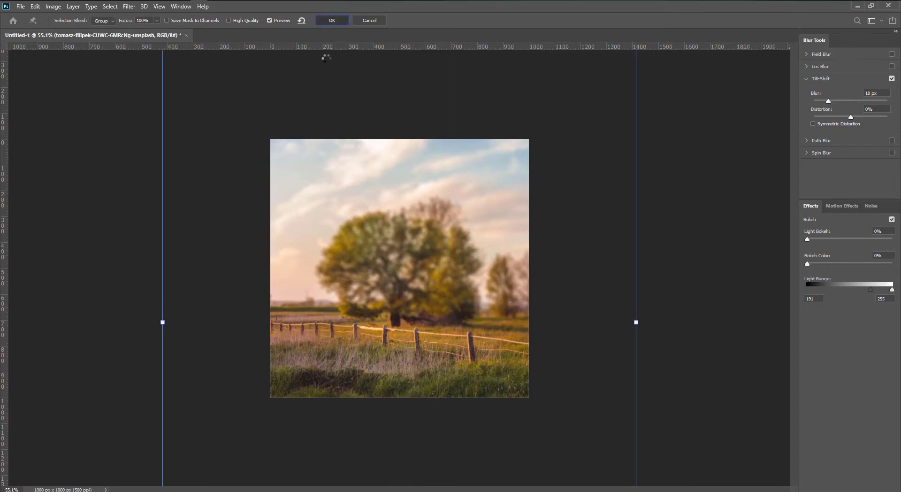
click(671, 273)
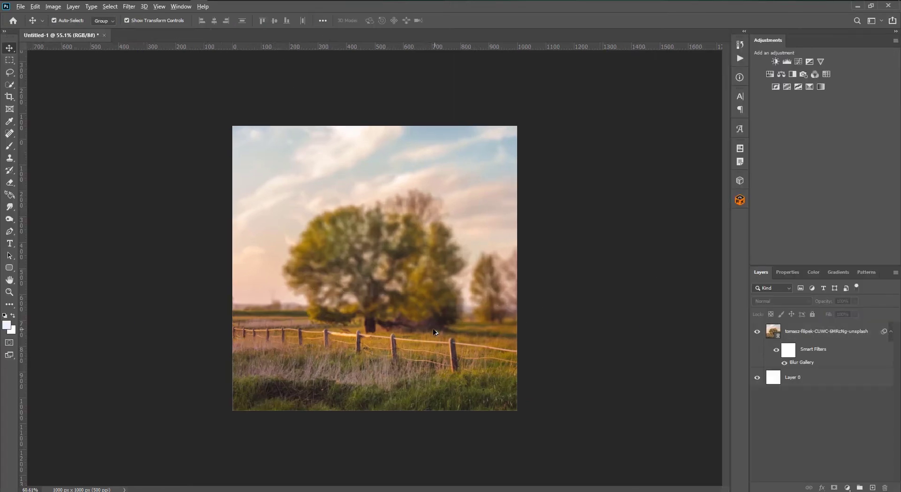
Step: Place the burger image as a linked layer above the landscape
scroll(434, 332, up, 5)
scroll(434, 332, down, 3)
scroll(433, 332, down, 1)
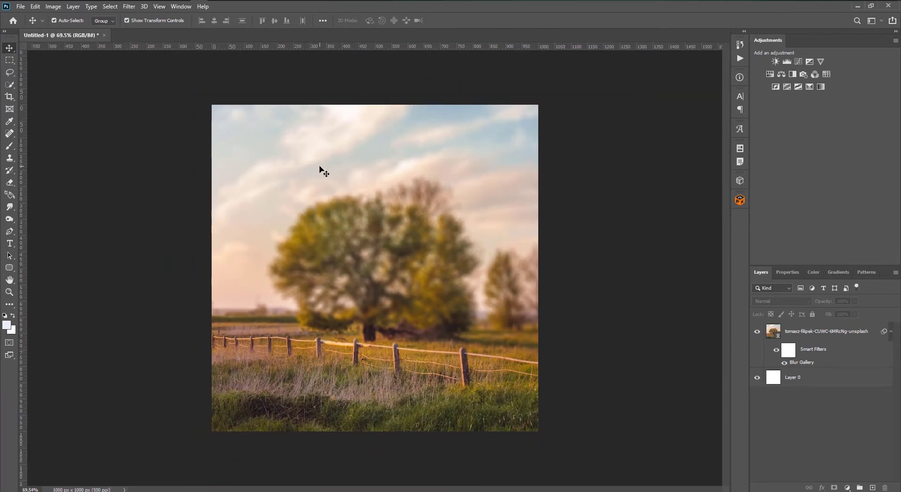
click(21, 7)
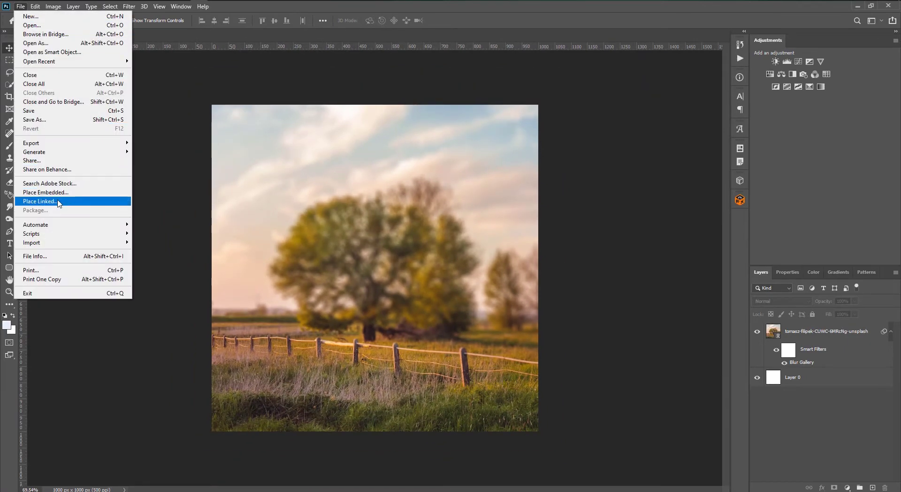
click(58, 200)
double_click(115, 80)
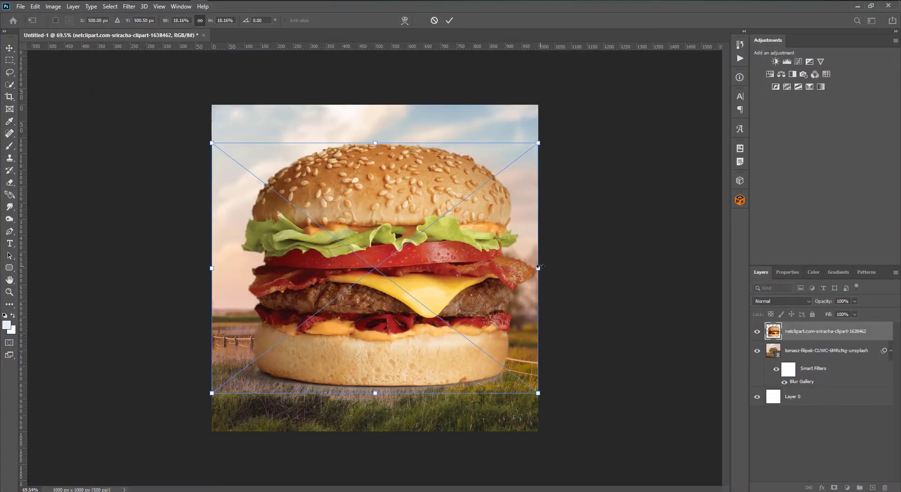
Step: Scale the burger to about 15% and hide the blurred landscape layer
drag(537, 268, 512, 261)
key(Return)
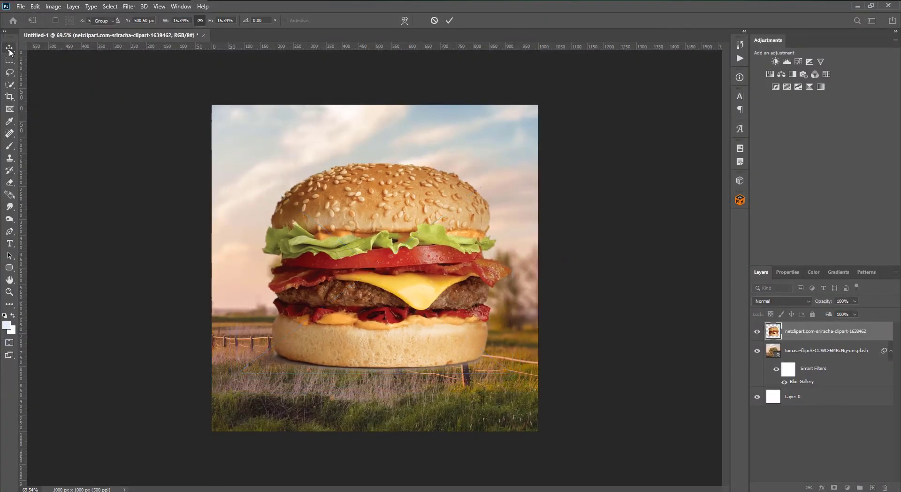
click(757, 350)
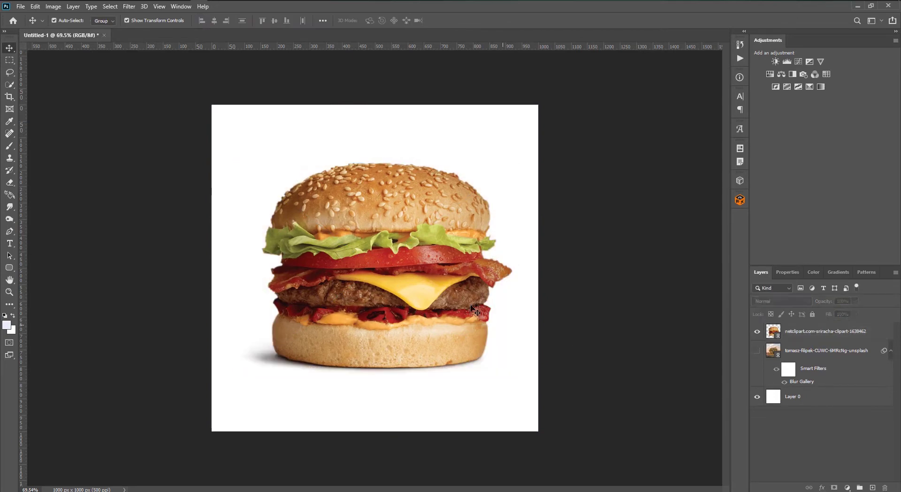
Step: Lower the burger slightly and start a Pen path along the bun's bottom edge
drag(458, 294, 459, 310)
scroll(262, 433, up, 2)
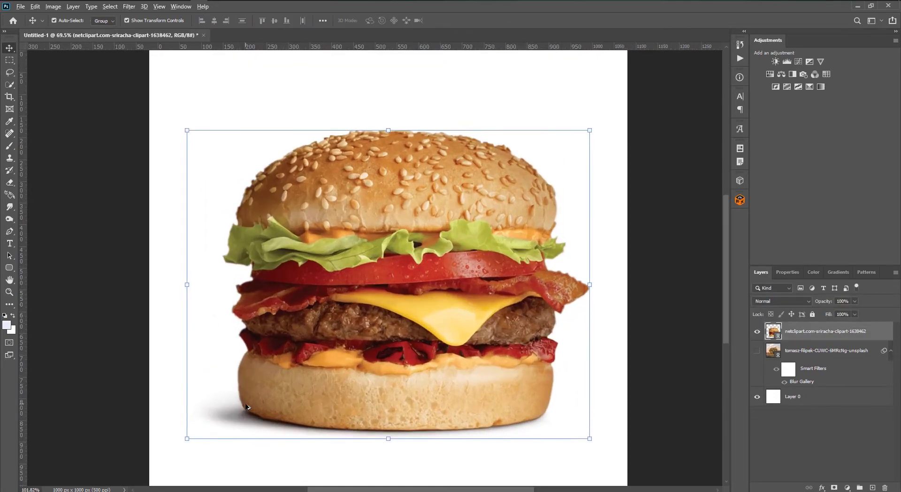
scroll(227, 436, up, 2)
scroll(235, 411, up, 2)
scroll(235, 410, down, 3)
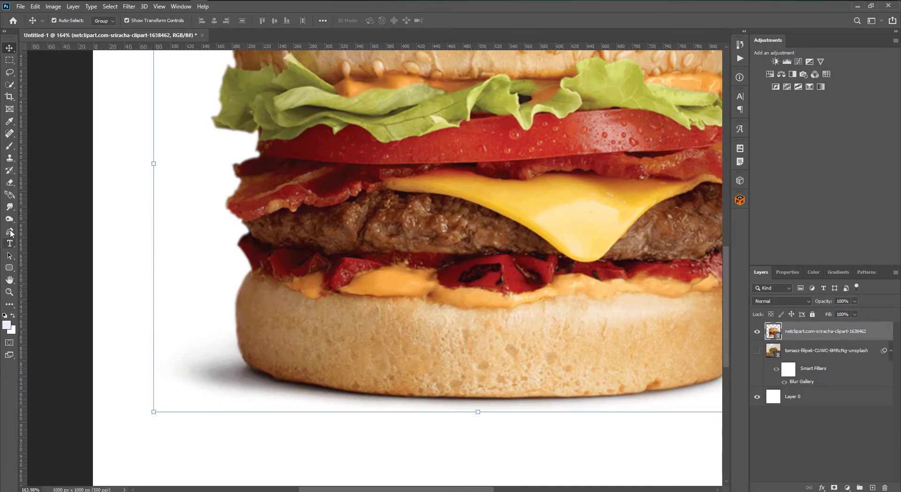
click(9, 232)
scroll(265, 364, up, 3)
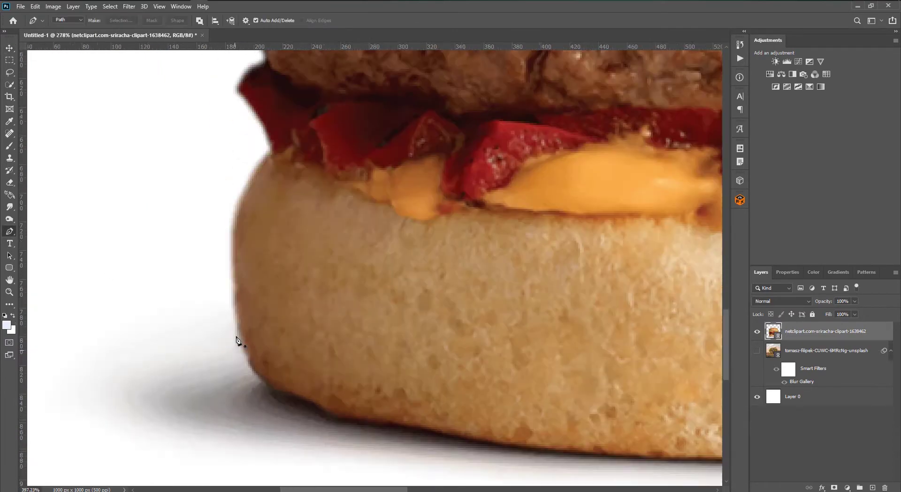
click(230, 303)
scroll(262, 368, up, 1)
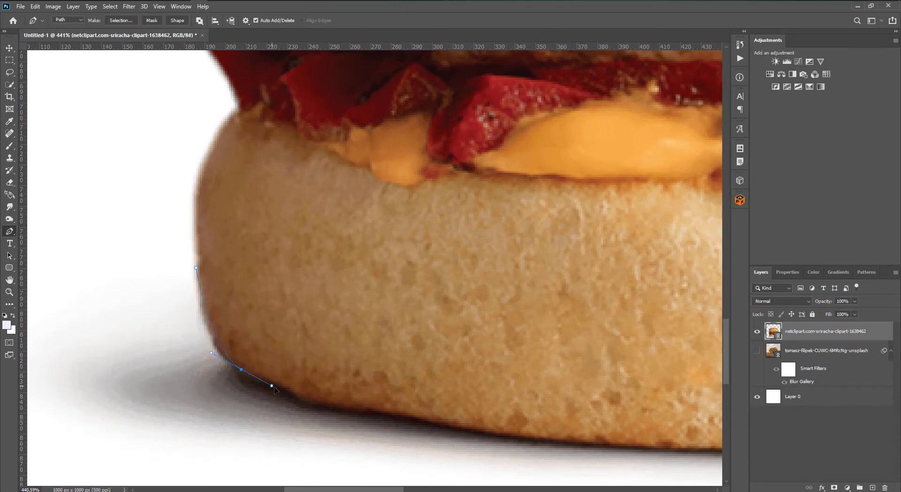
drag(286, 391, 372, 415)
drag(374, 416, 375, 413)
Step: Continue the Pen path with curved points along the bun's base
alt+click(281, 388)
scroll(262, 390, down, 2)
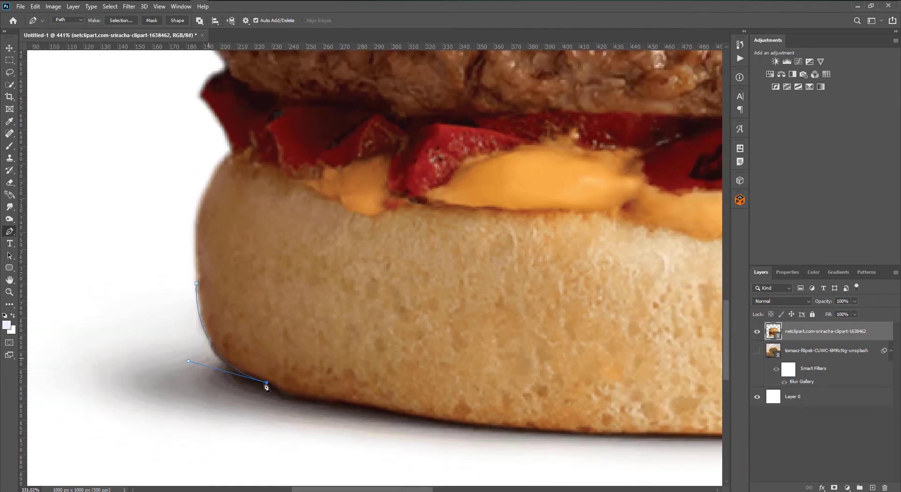
scroll(262, 389, down, 2)
scroll(265, 400, up, 4)
scroll(265, 401, up, 3)
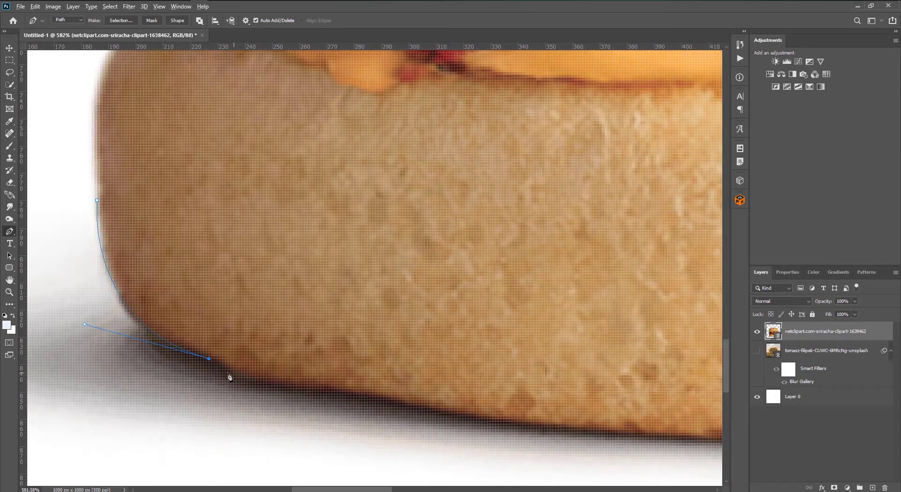
scroll(229, 377, down, 3)
drag(247, 377, 268, 379)
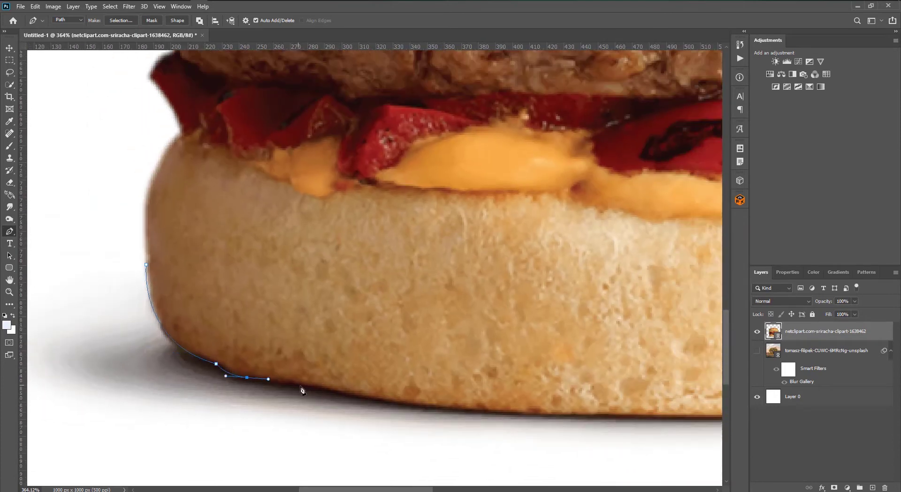
click(319, 387)
drag(380, 399, 387, 401)
scroll(436, 411, down, 3)
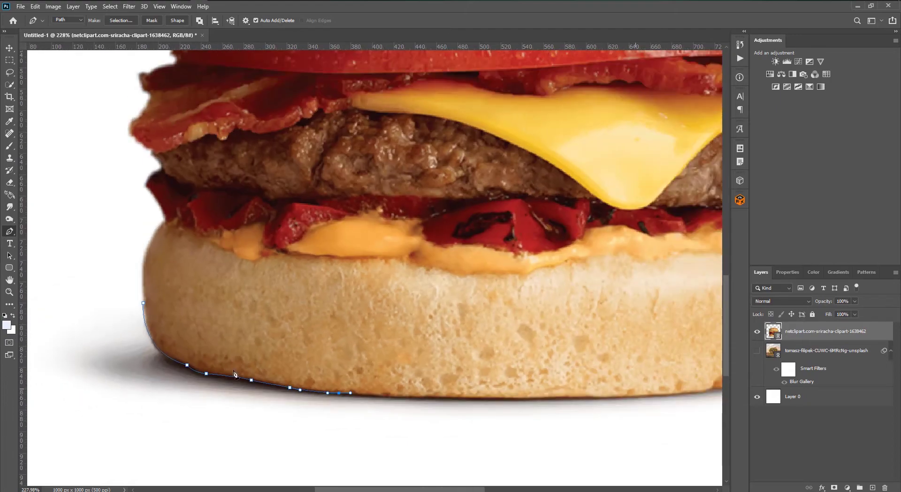
scroll(469, 406, down, 4)
scroll(338, 387, up, 2)
scroll(337, 386, up, 2)
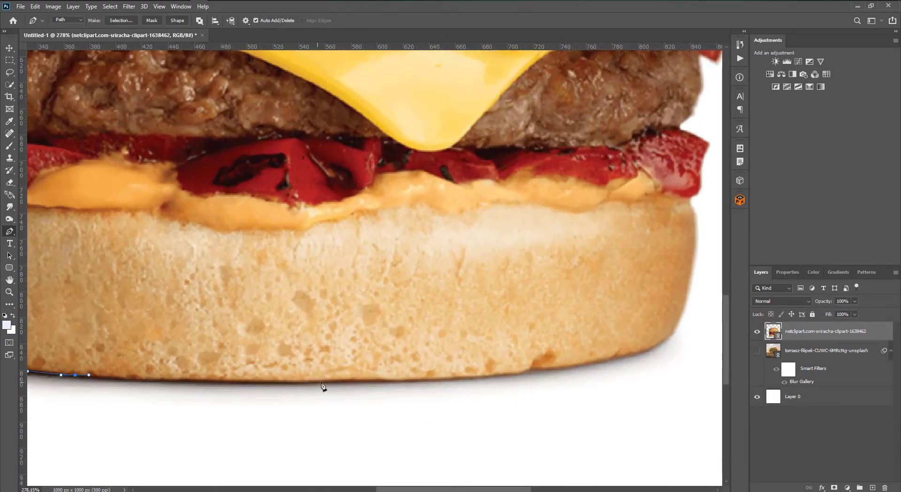
drag(361, 382, 363, 382)
Step: Close the path around the white shadow and convert it to a selection
drag(525, 370, 562, 368)
scroll(502, 355, down, 5)
click(641, 348)
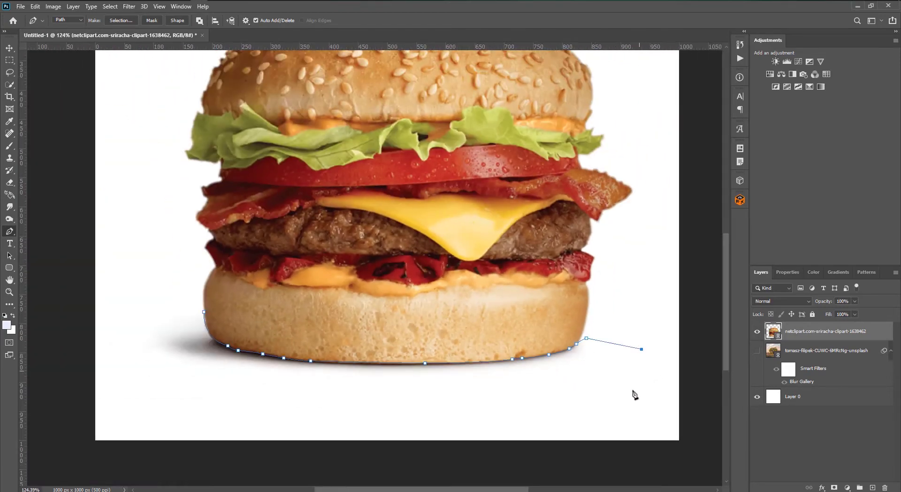
click(629, 398)
click(414, 444)
click(219, 417)
drag(138, 388, 138, 371)
click(137, 329)
drag(160, 305, 173, 303)
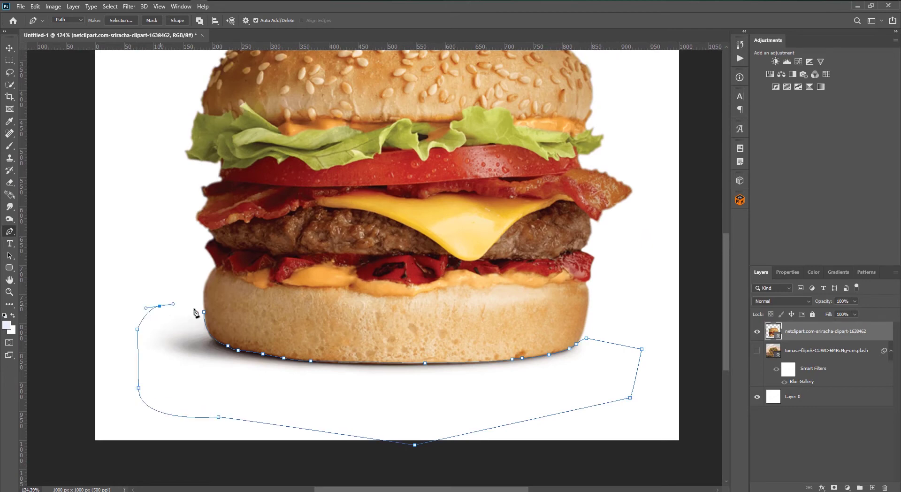
click(211, 331)
key(ctrl+Return)
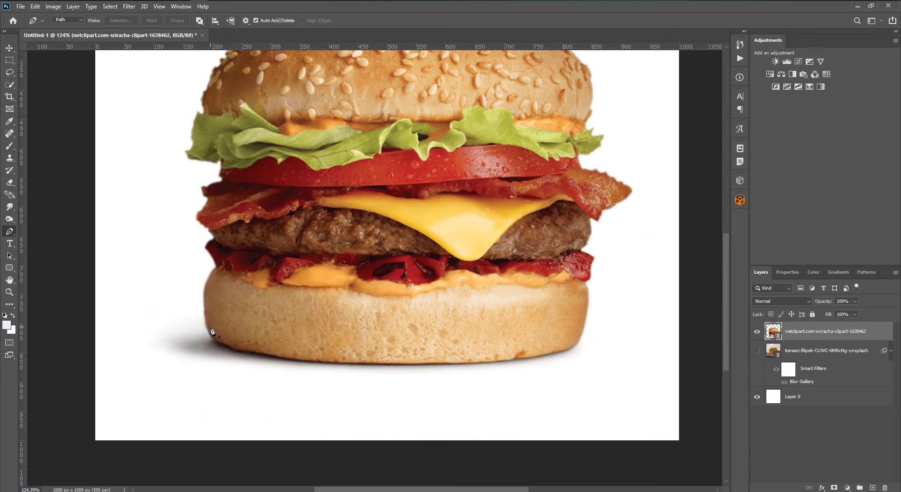
Step: Rasterize the burger layer, erase the white shadow inside the selection, and deselect
click(9, 182)
click(347, 315)
click(437, 194)
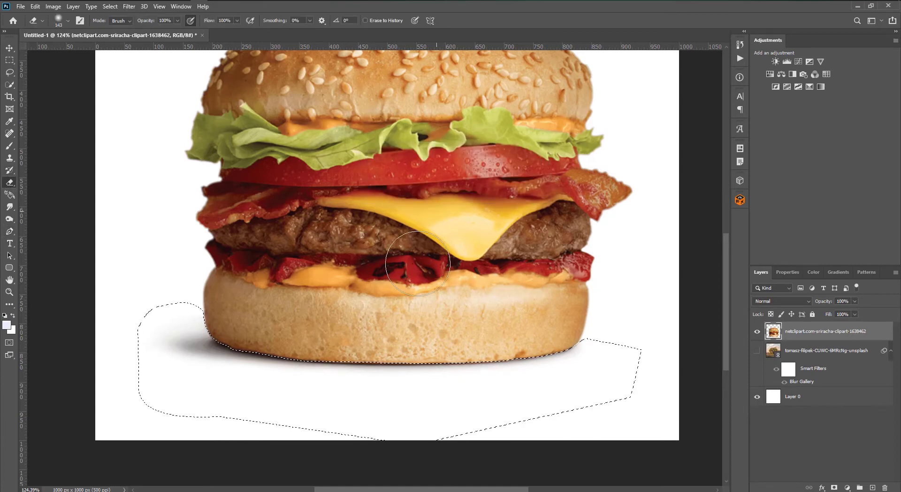
drag(177, 368, 563, 350)
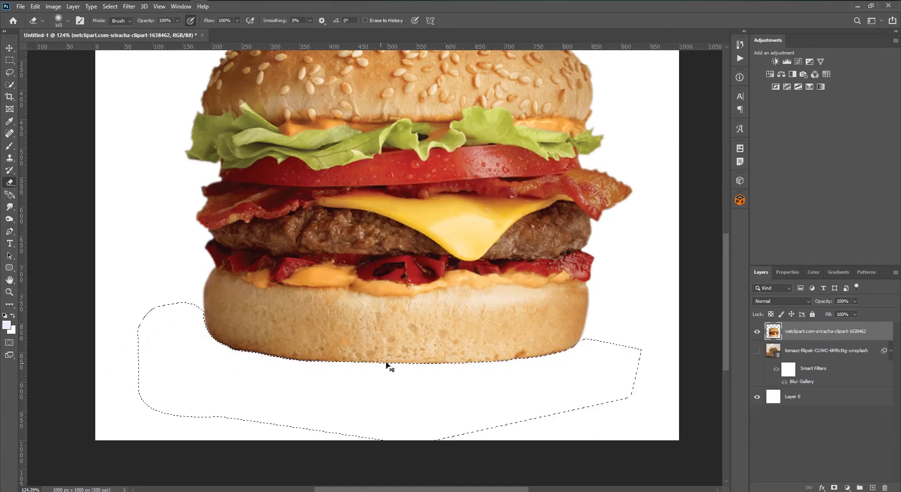
key(ctrl+d)
Step: Show the blurred field photo and scale the burger down to about 79.5%
scroll(368, 395, down, 3)
scroll(347, 429, down, 2)
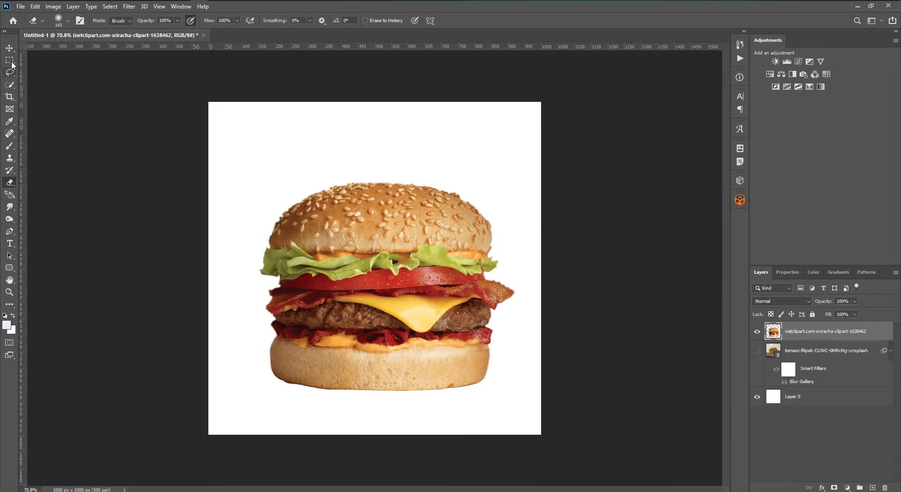
click(9, 48)
click(756, 350)
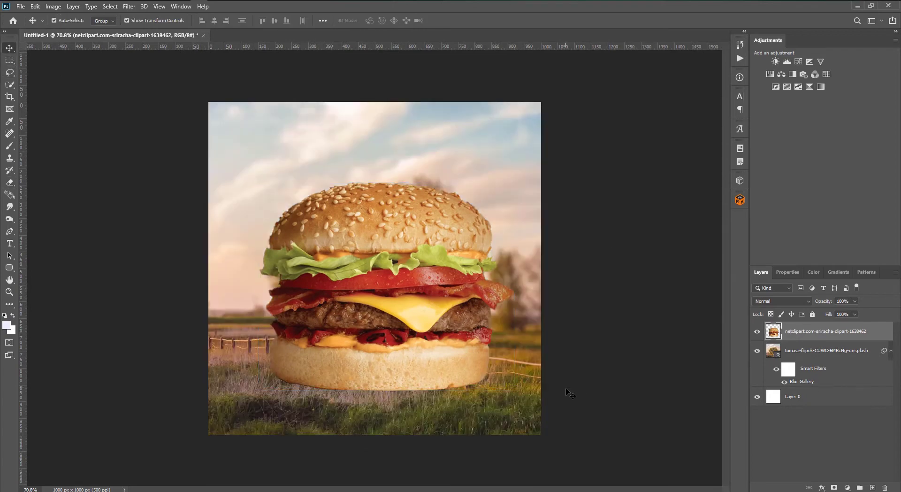
mouse_move(485, 290)
mouse_down()
mouse_move(460, 281)
mouse_move(435, 318)
mouse_up()
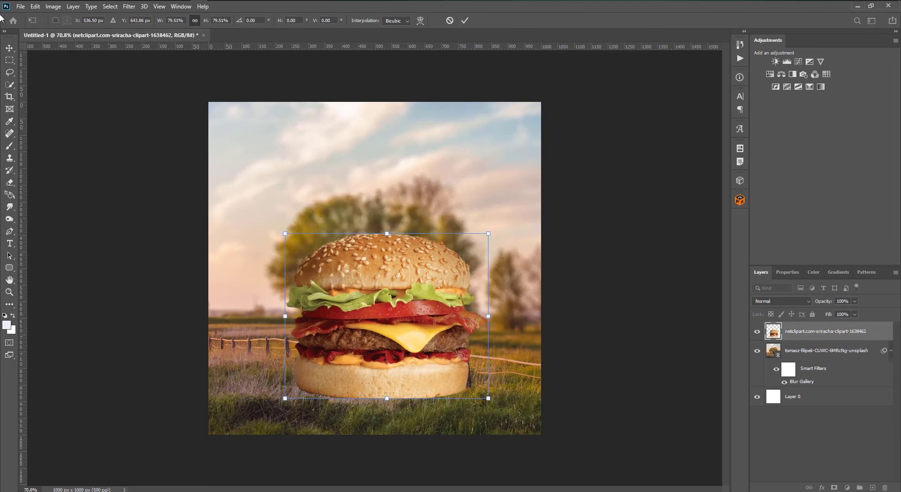
click(9, 48)
click(72, 192)
Step: Select the burger layer and set up the Eraser with a soft 25 px brush
scroll(257, 364, down, 2)
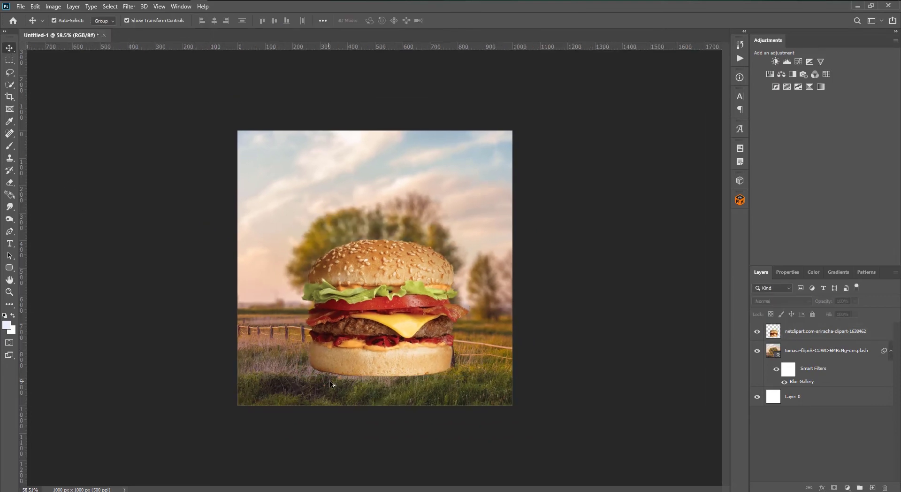
scroll(257, 364, up, 3)
click(389, 300)
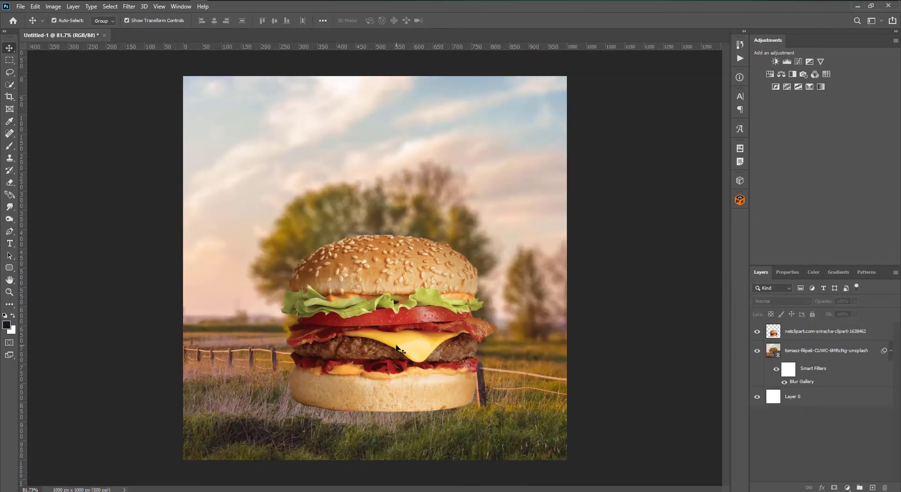
click(9, 182)
scroll(329, 418, up, 2)
scroll(326, 426, up, 2)
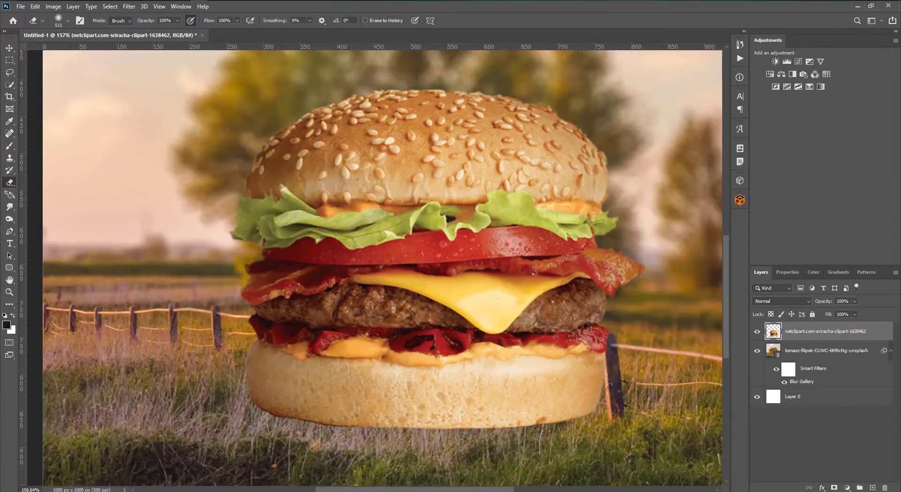
click(58, 19)
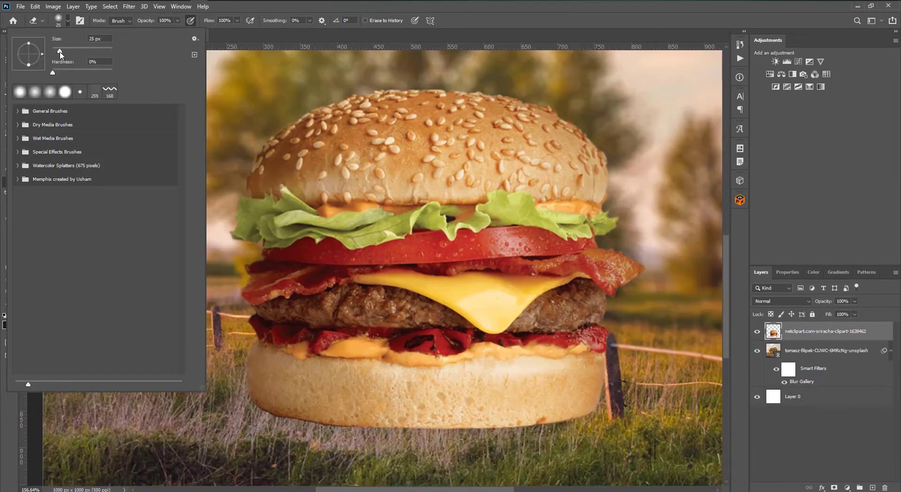
drag(60, 55, 59, 53)
key(Return)
Step: Erase along the bun's bottom edge so it blends into the grass
scroll(302, 441, up, 3)
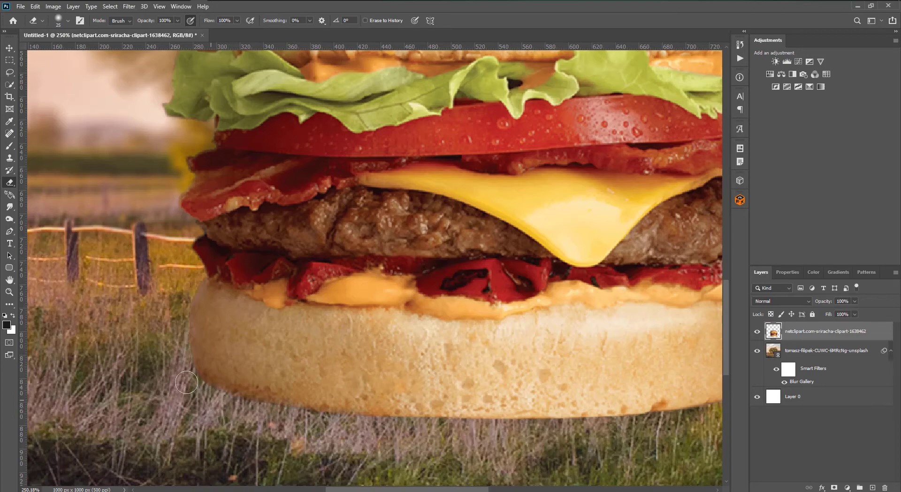
scroll(201, 416, down, 3)
scroll(486, 421, up, 2)
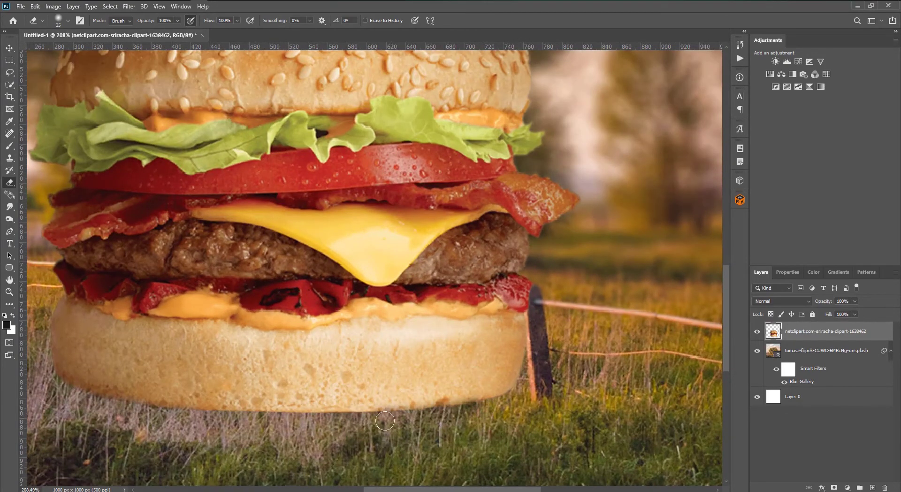
drag(342, 422, 243, 421)
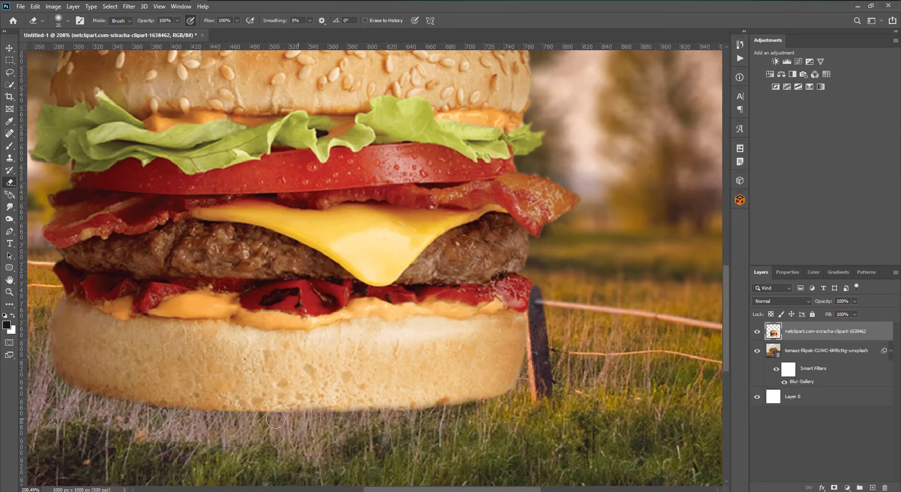
drag(177, 420, 83, 405)
scroll(429, 433, down, 2)
scroll(429, 432, down, 3)
scroll(469, 415, up, 3)
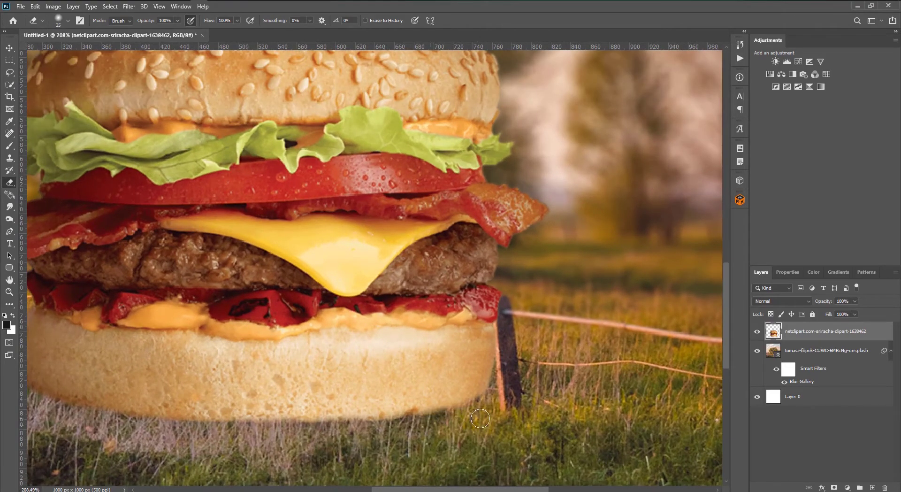
scroll(451, 423, down, 2)
scroll(230, 391, up, 2)
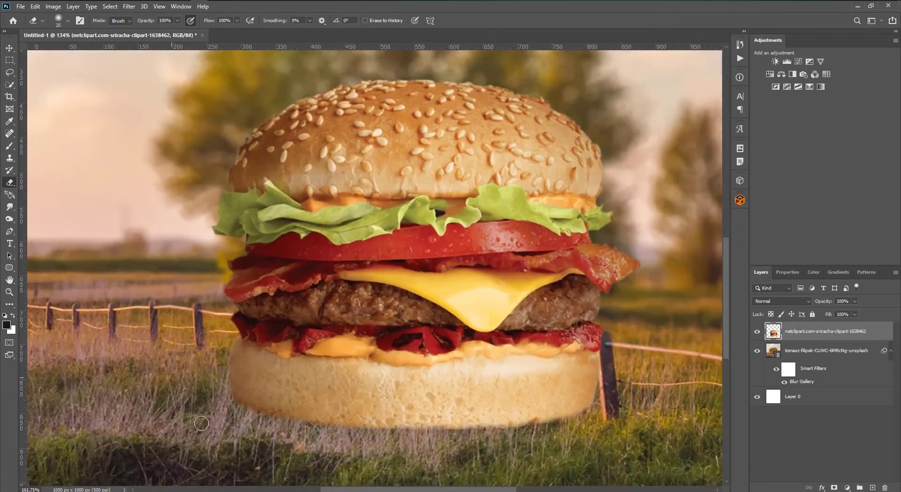
scroll(231, 391, up, 2)
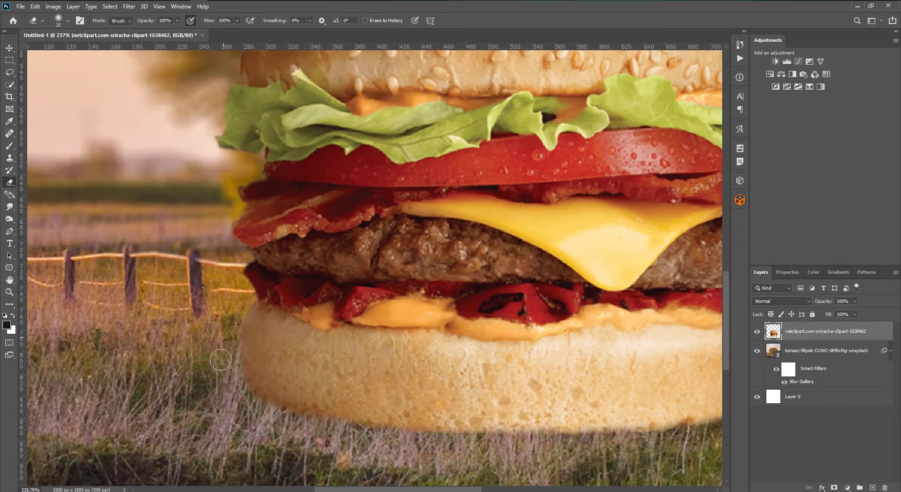
key(ctrl+0)
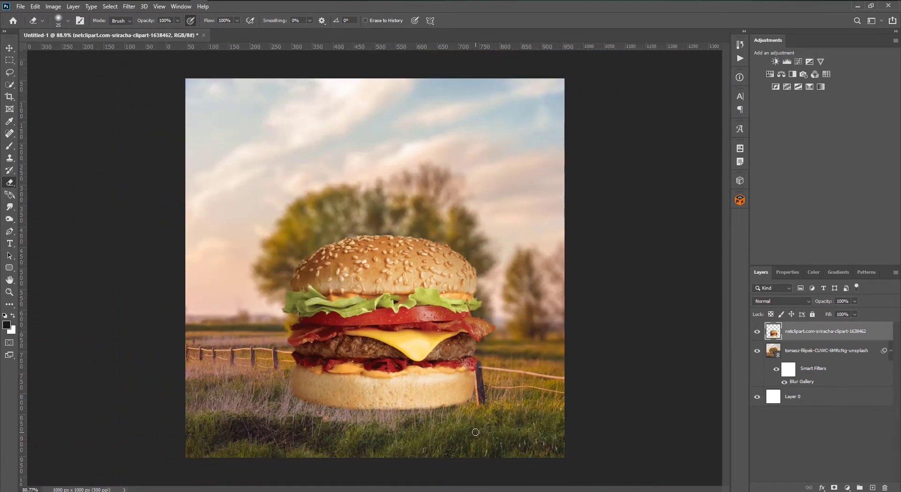
Step: Add a new layer and turn a shadow outline under the bun into a selection
click(874, 487)
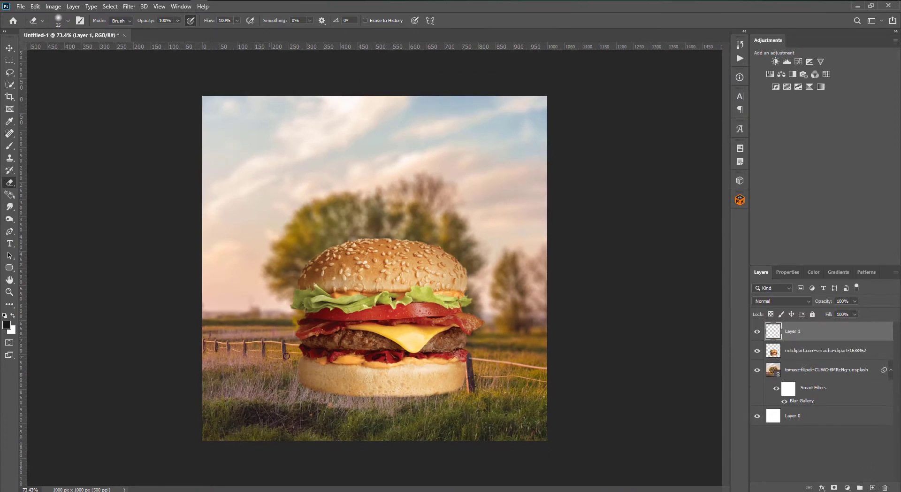
key(ctrl+0)
click(10, 148)
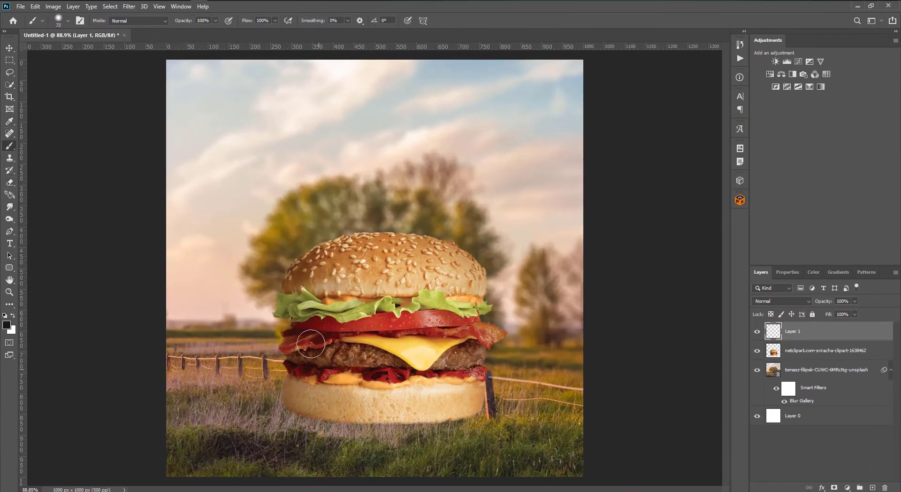
click(63, 23)
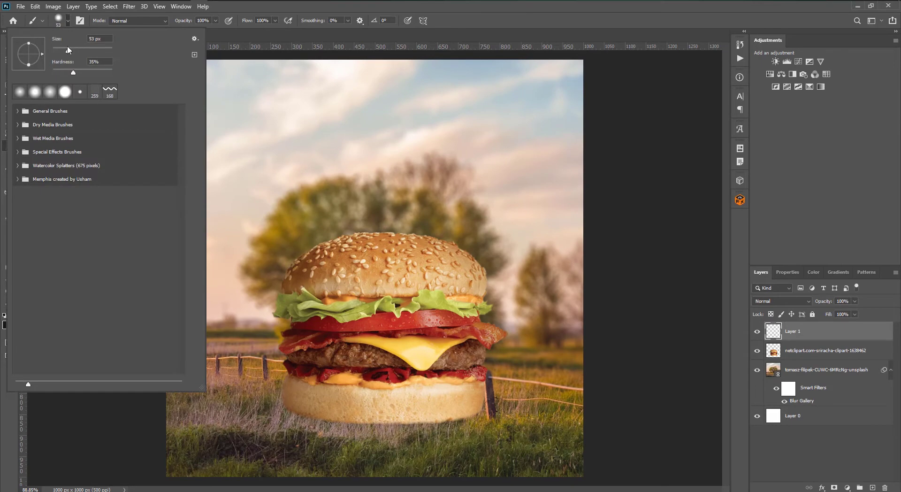
key(Return)
click(10, 232)
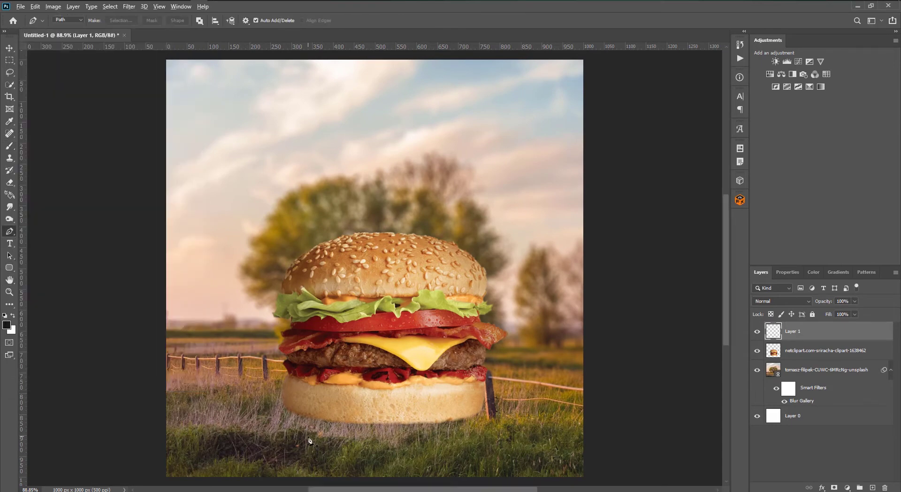
scroll(307, 433, up, 3)
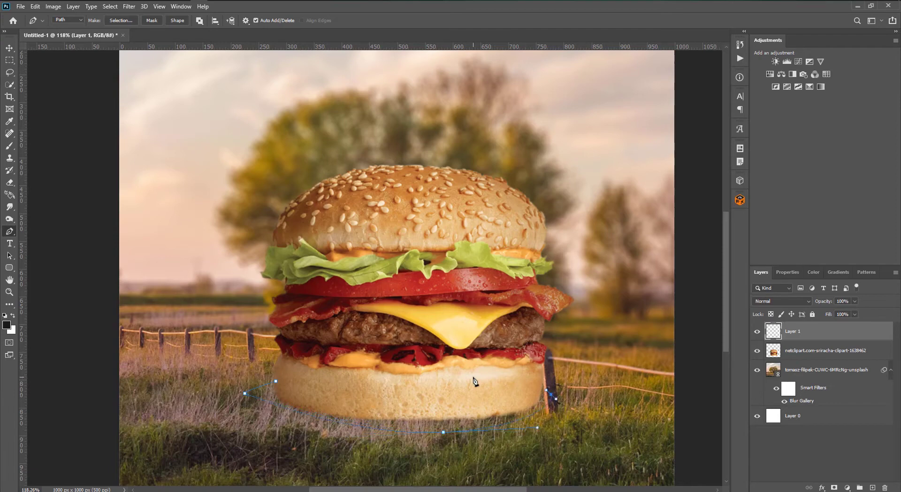
key(ctrl+Return)
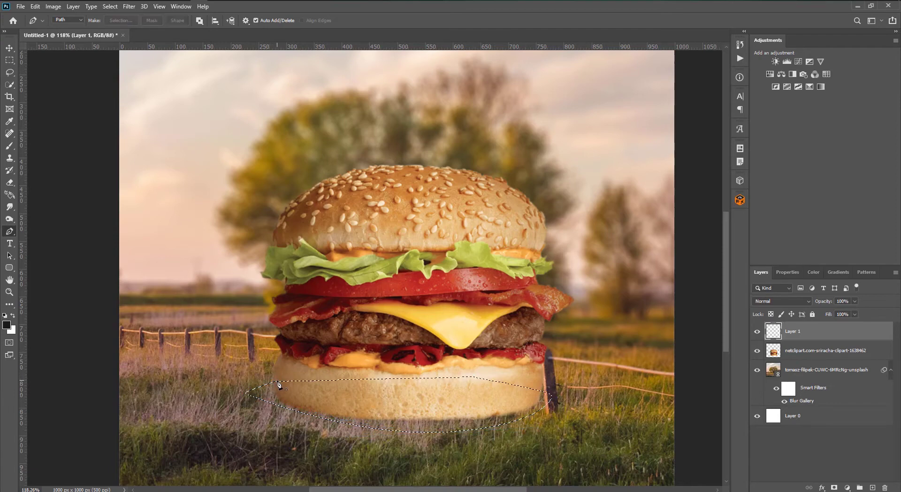
Step: Paint the selected area under the bun black and move the shadow layer beneath the burger
click(10, 134)
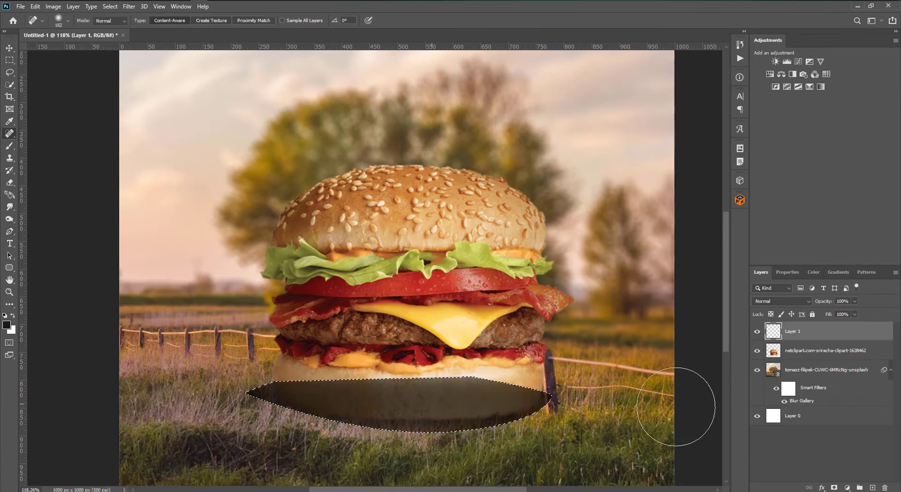
mouse_move(226, 392)
mouse_down()
mouse_move(675, 406)
mouse_move(194, 401)
mouse_up()
click(10, 146)
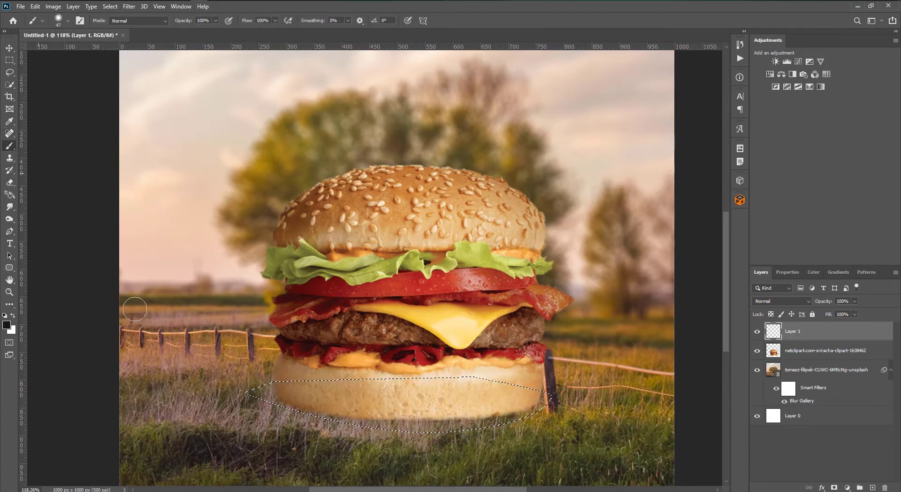
mouse_move(254, 387)
mouse_down()
mouse_move(456, 413)
mouse_move(462, 432)
mouse_move(362, 395)
mouse_up()
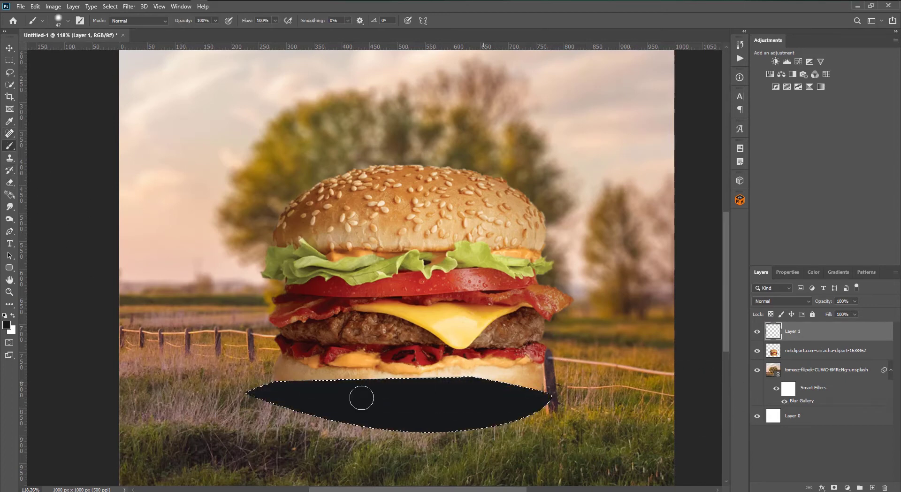
key(ctrl+d)
drag(840, 336, 837, 359)
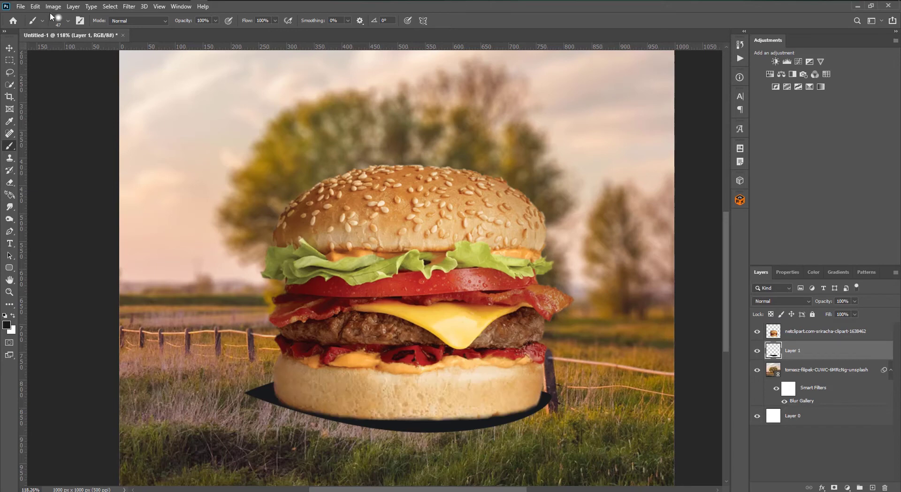
Step: Apply a 7.8 px Gaussian Blur to the shadow layer
click(125, 8)
mouse_move(134, 113)
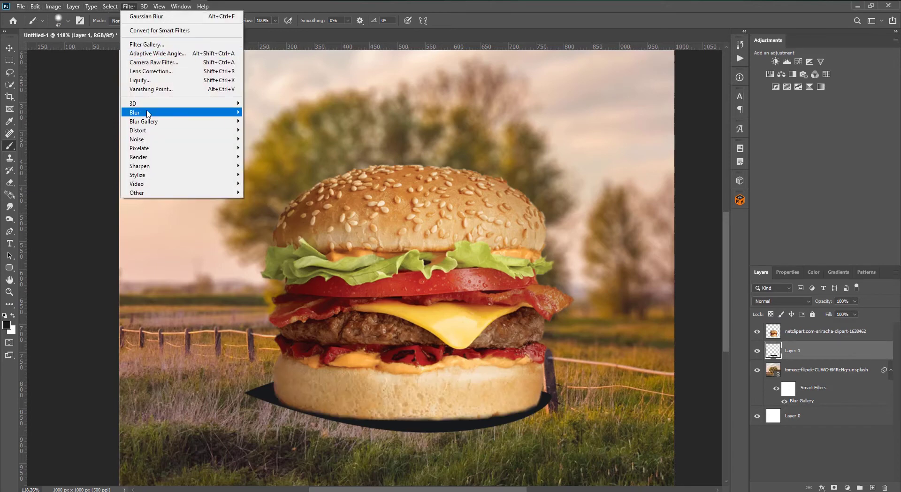
click(269, 147)
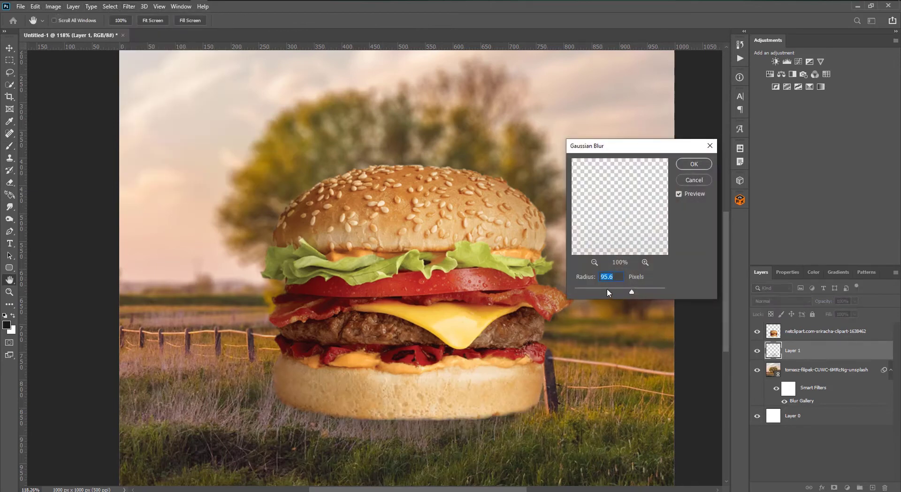
click(607, 289)
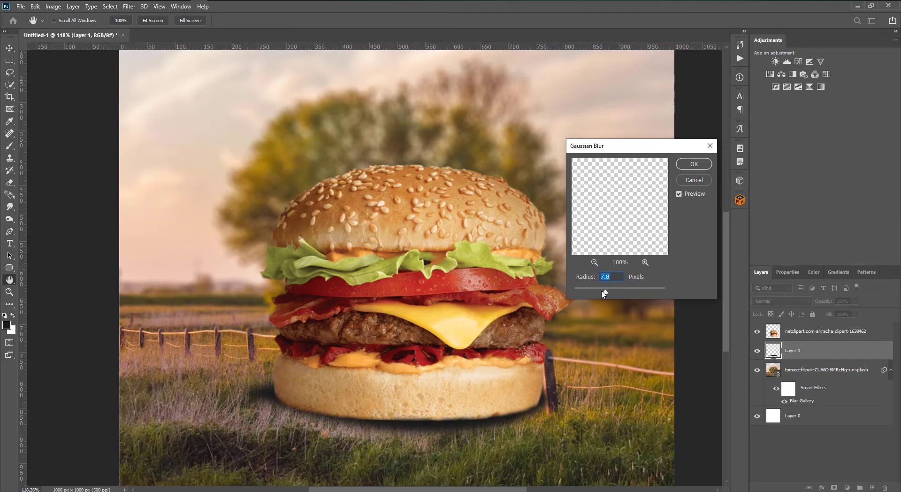
click(693, 164)
click(8, 183)
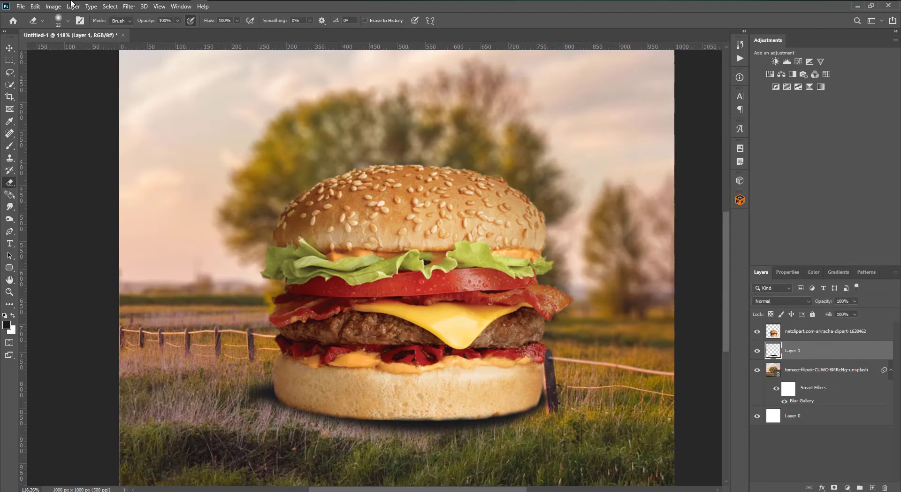
Step: Scale and nudge the shadow so it sits just beneath the bun
click(64, 25)
key(Escape)
key(v)
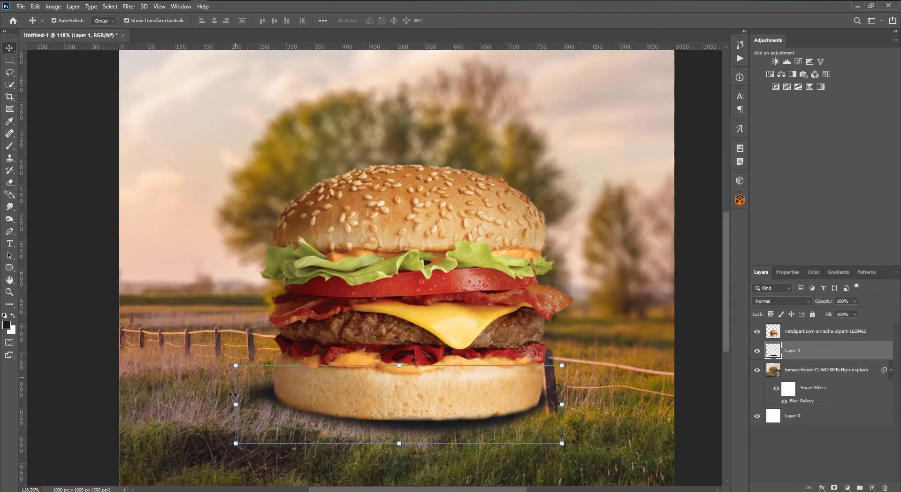
drag(236, 443, 219, 446)
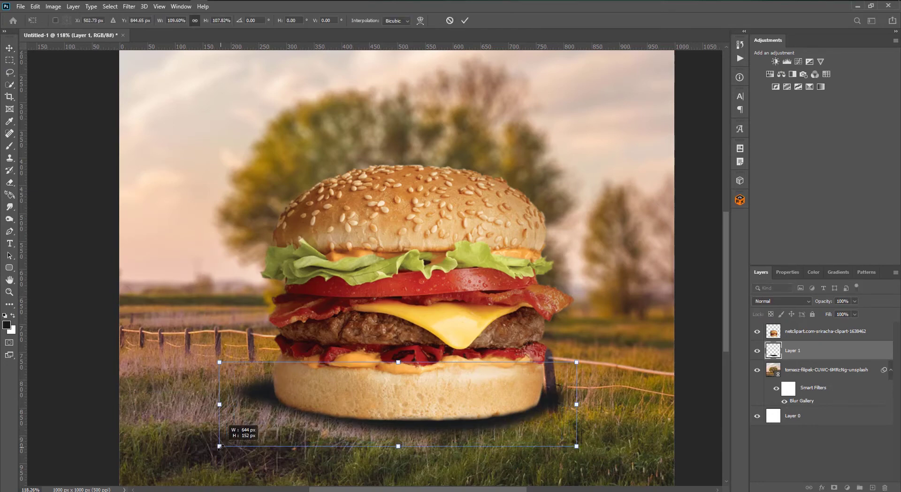
drag(449, 442, 437, 439)
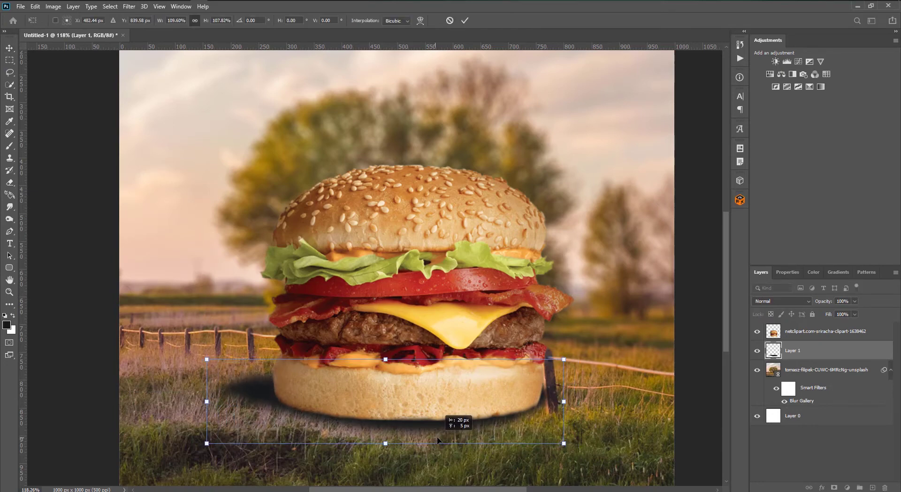
click(9, 182)
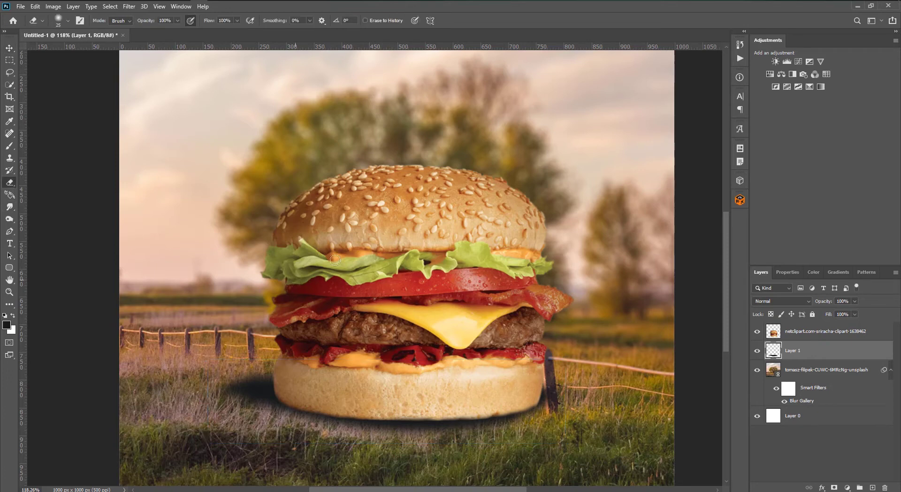
Step: Lower the shadow layer's opacity to 41% and shrink it to about 77%
click(58, 21)
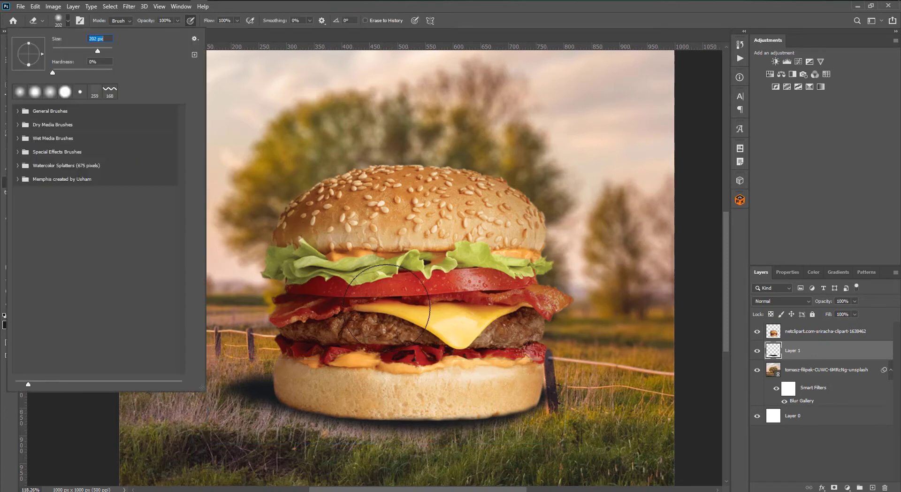
key(Return)
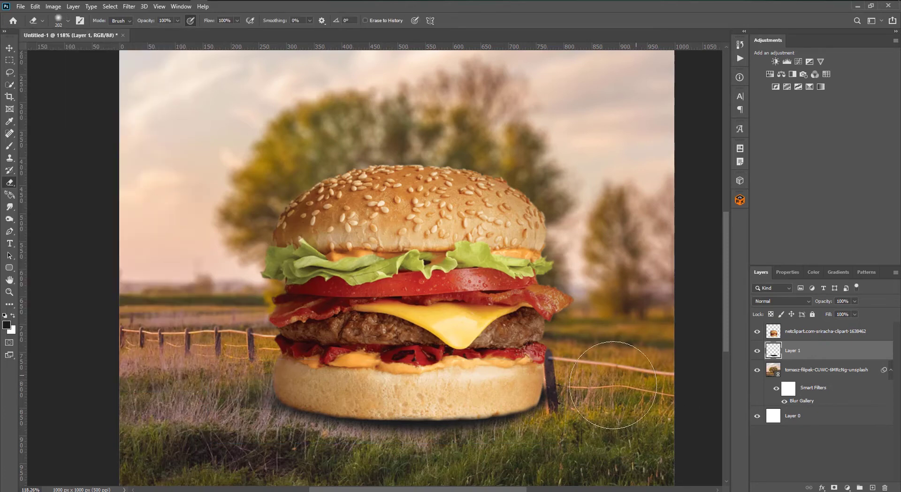
scroll(613, 384, down, 1)
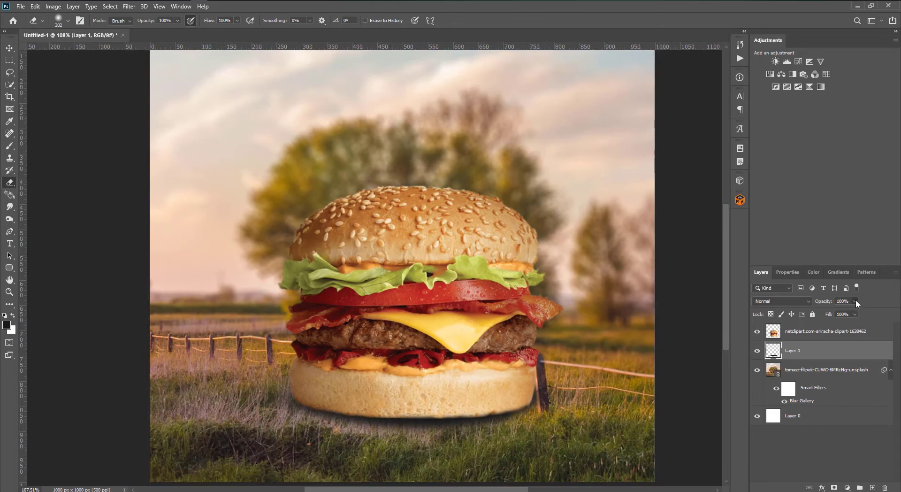
drag(839, 316, 838, 316)
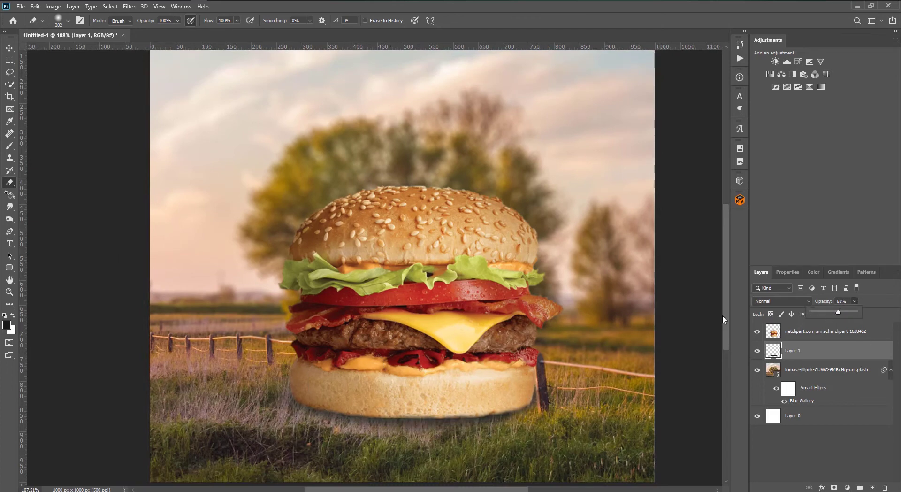
scroll(554, 382, down, 2)
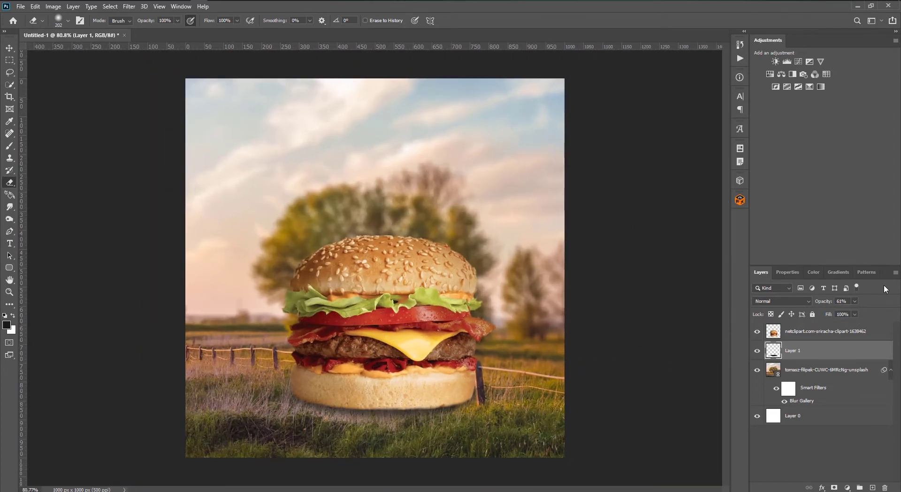
drag(840, 316, 844, 313)
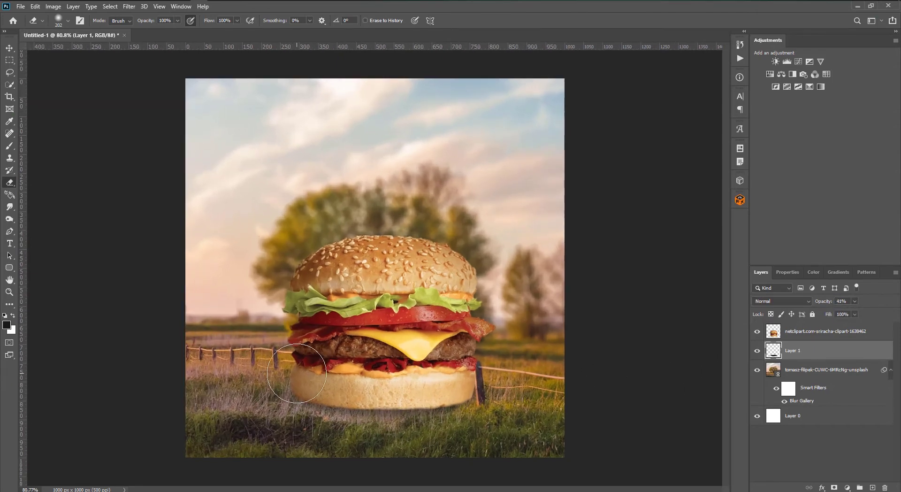
click(10, 47)
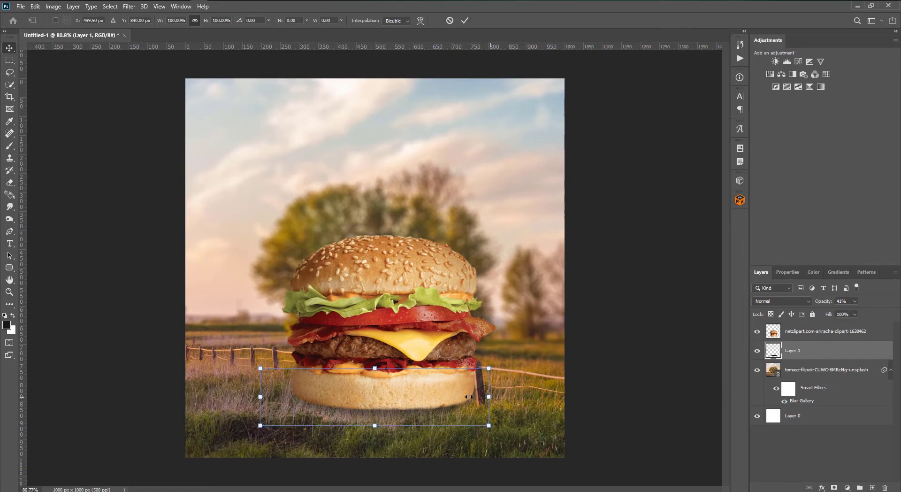
drag(483, 403, 392, 393)
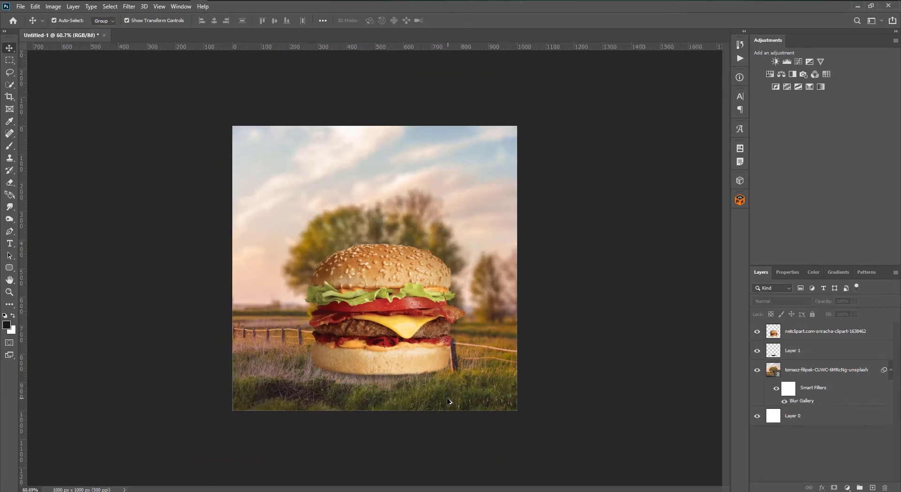
Step: Browse the Grass Photoshop Brushes 7 set and settle on grass brush 12 at about 133 px
click(68, 20)
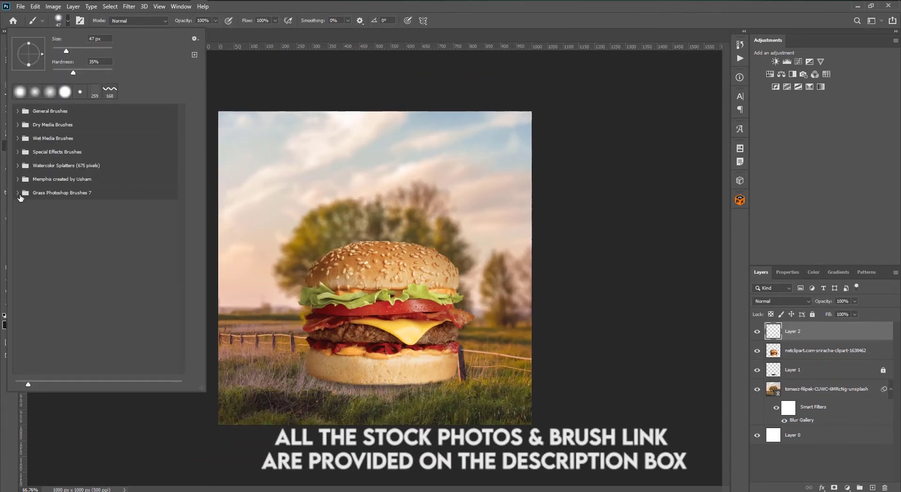
click(18, 192)
click(37, 206)
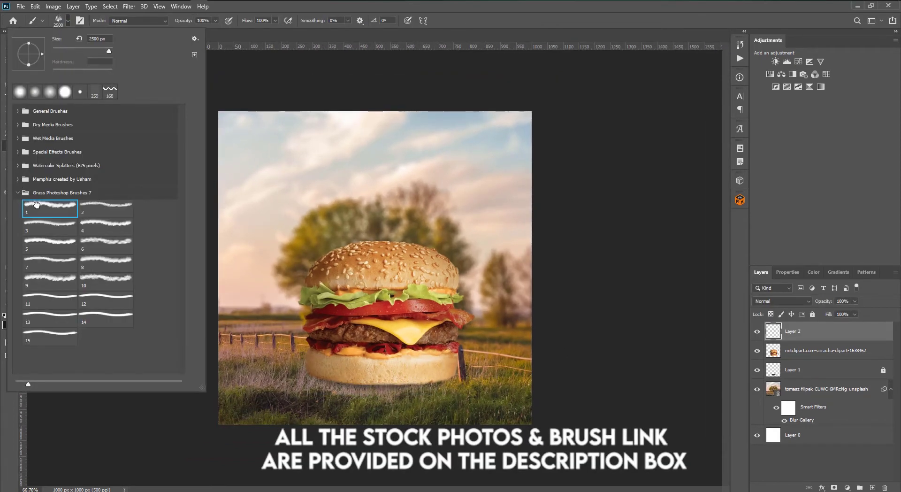
click(91, 206)
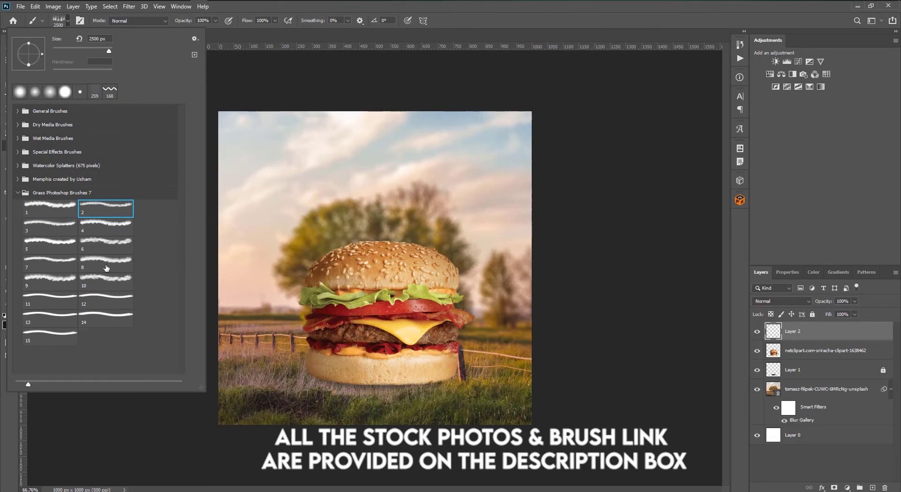
click(103, 296)
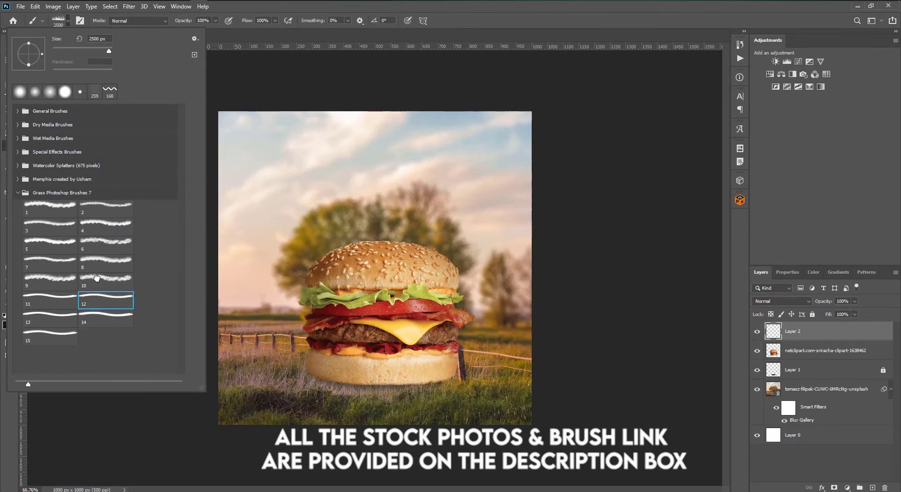
click(97, 278)
click(114, 296)
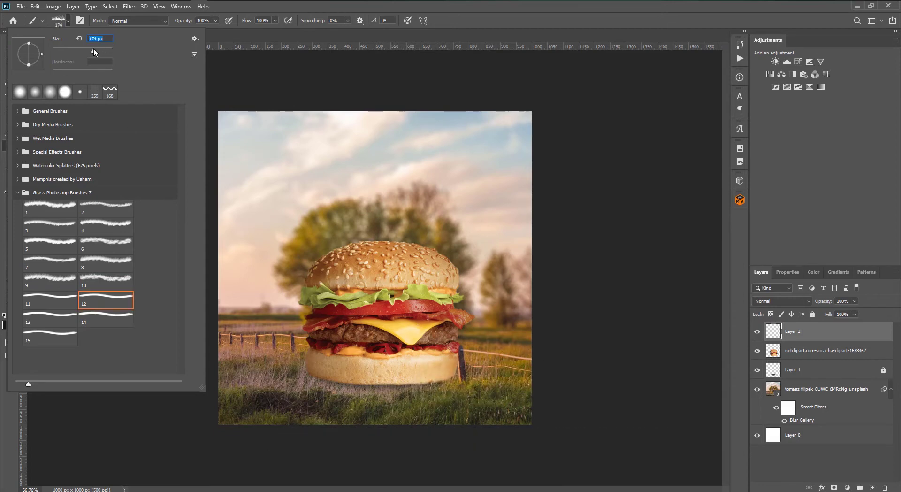
drag(90, 51, 87, 51)
Step: Select the burger cutout layer, zoom in, and load grass brush 12 on the Eraser
click(826, 350)
scroll(624, 368, up, 5)
key(y)
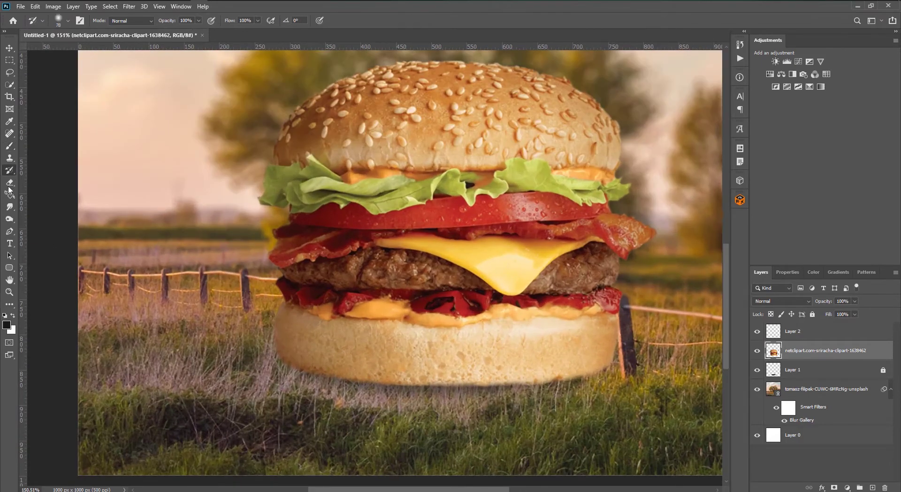
click(9, 184)
click(58, 20)
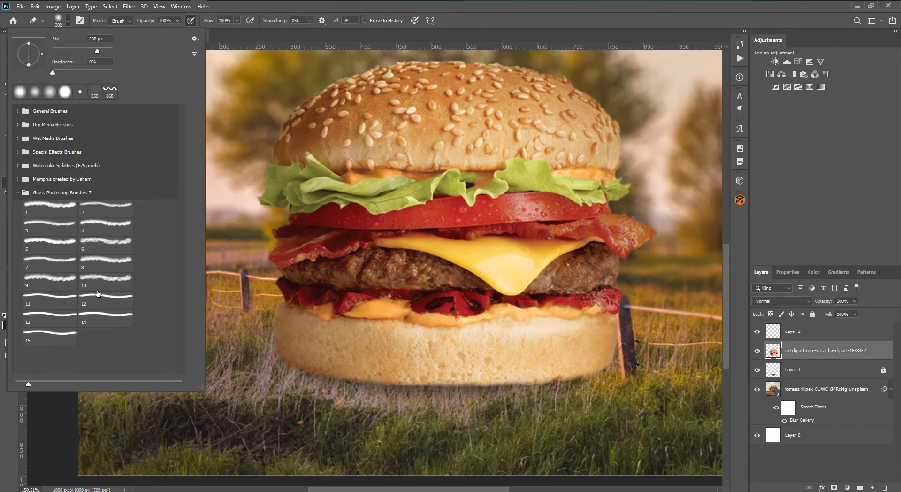
click(99, 294)
click(98, 270)
click(56, 286)
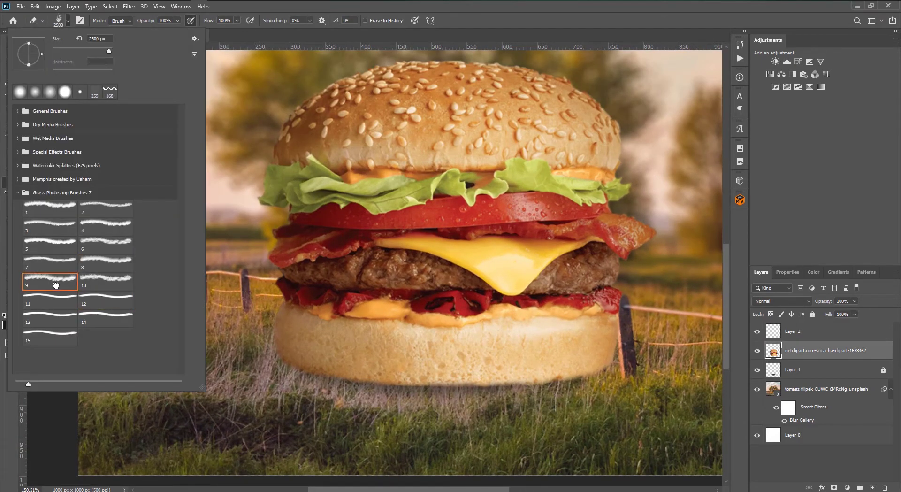
click(127, 297)
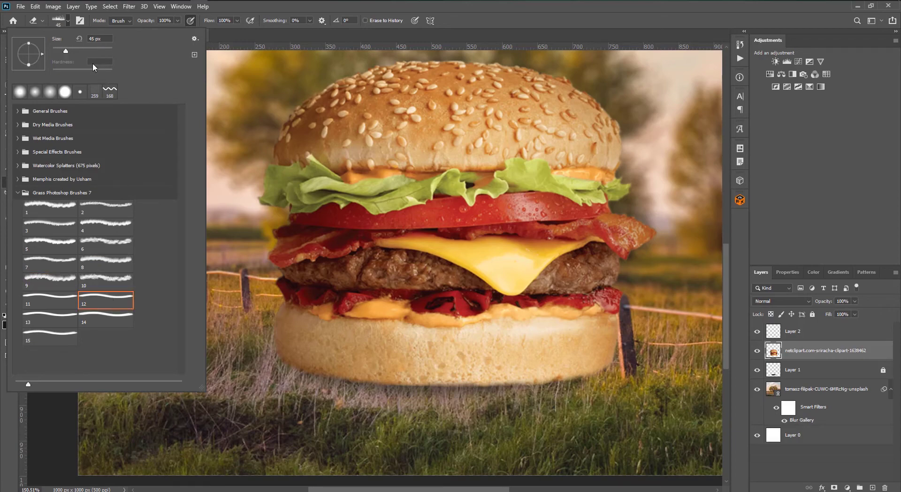
click(284, 365)
Step: Try grass brush 10 as the eraser, sizing it between 67 and 243 px
scroll(297, 381, up, 1)
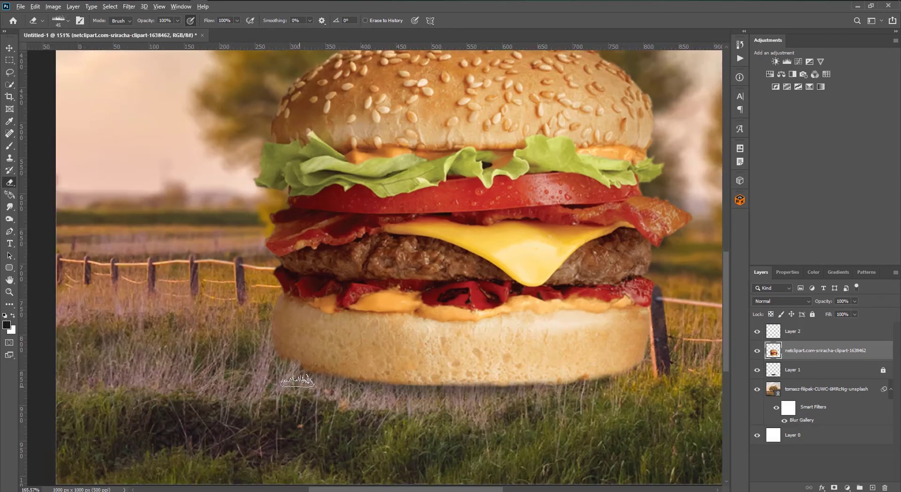
scroll(297, 381, up, 3)
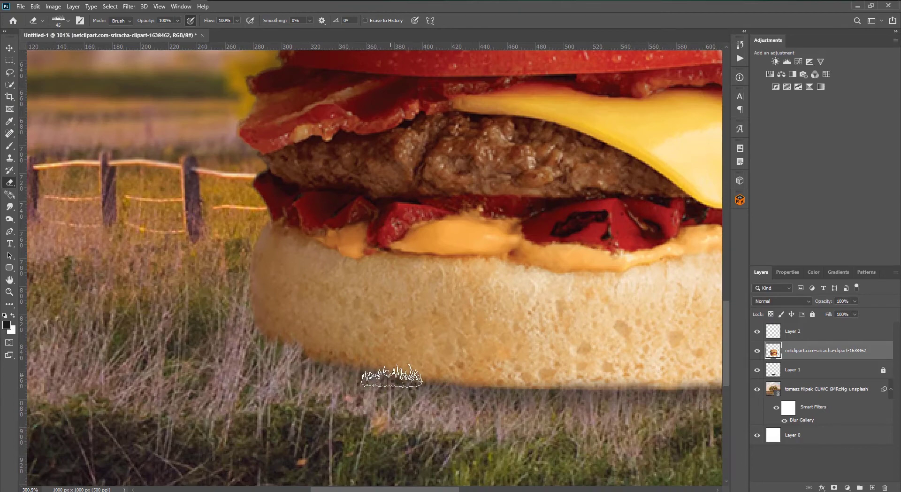
scroll(431, 370, down, 5)
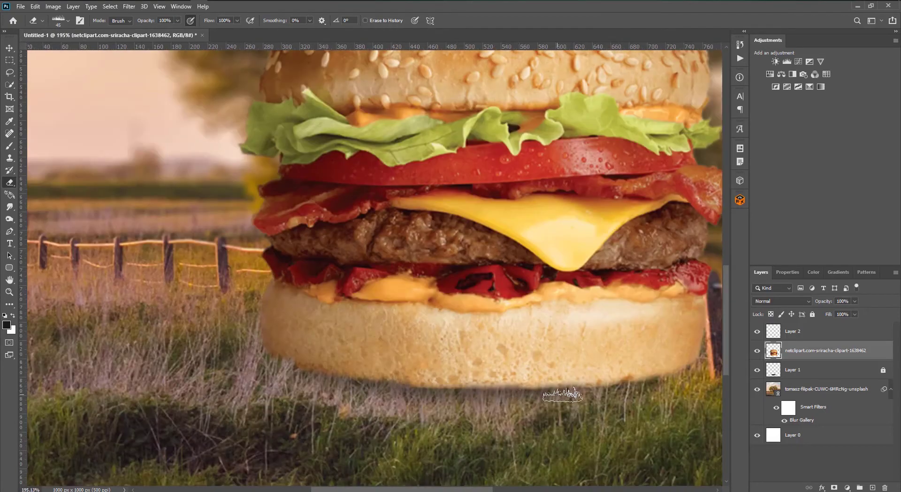
scroll(160, 366, down, 2)
scroll(263, 392, up, 2)
scroll(263, 392, up, 1)
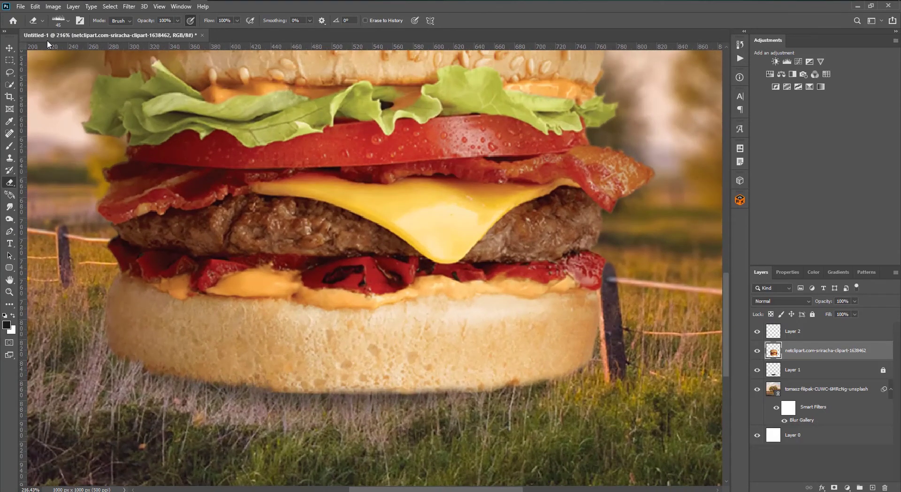
click(58, 24)
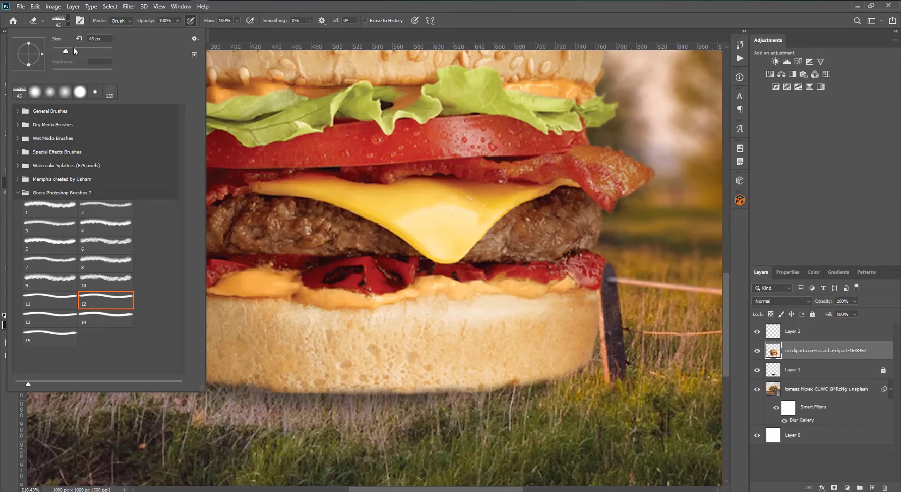
click(272, 388)
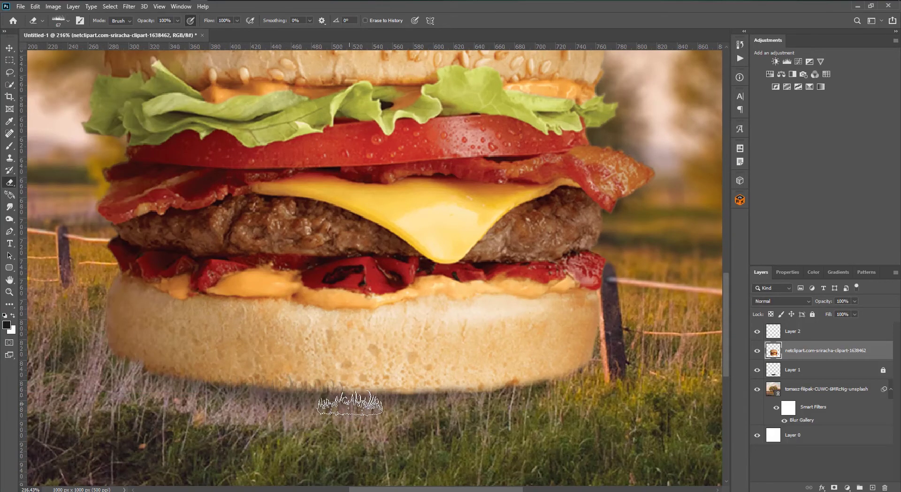
click(59, 22)
click(100, 281)
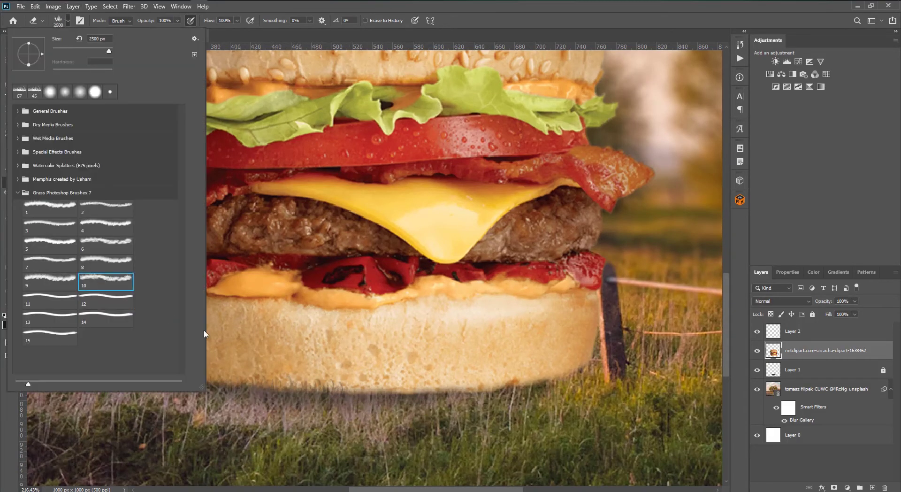
drag(100, 53, 75, 49)
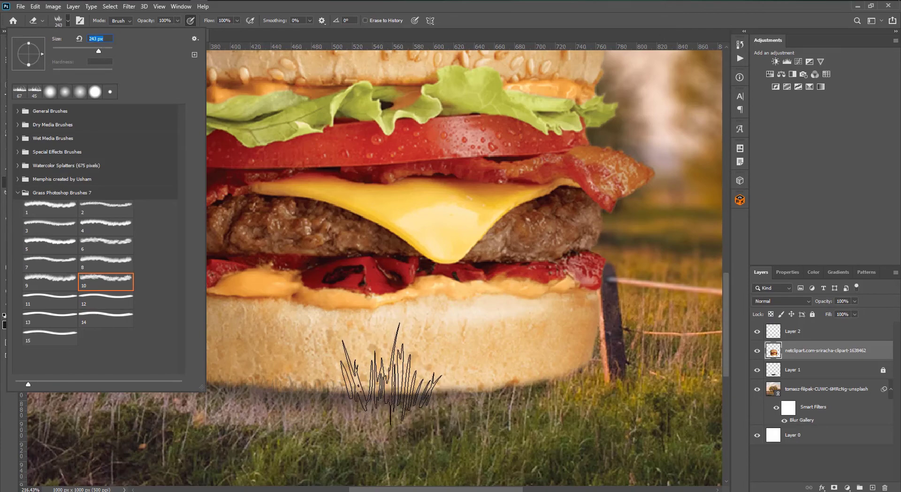
click(370, 371)
Step: Compare grass brushes 9, 1, 8, 6 and 4, finally choosing brush 12 at about 108 px
click(57, 22)
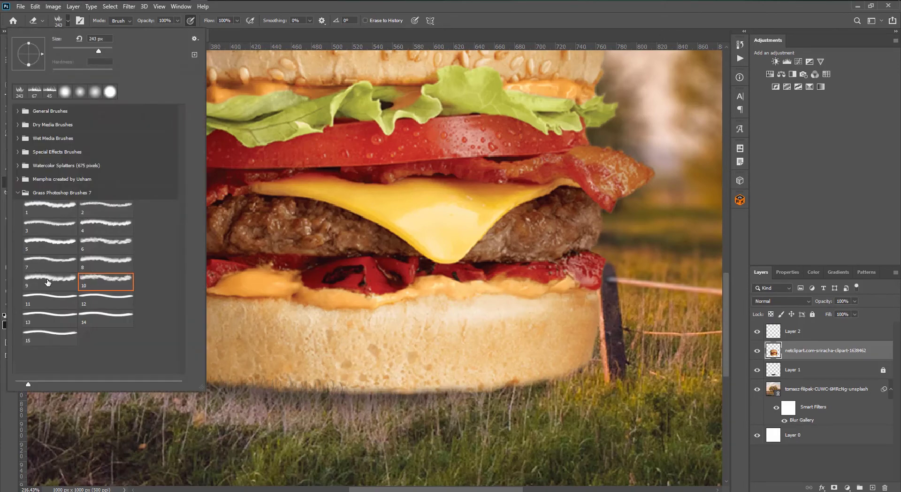
click(49, 281)
click(100, 50)
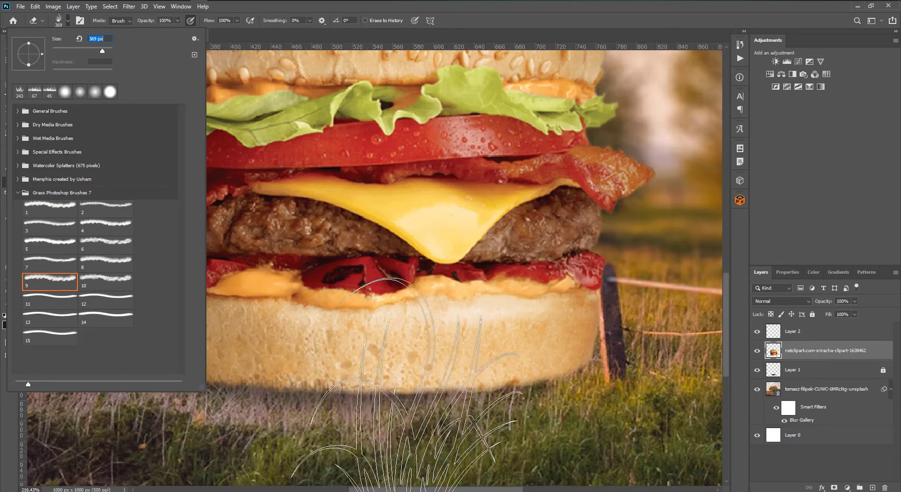
click(60, 207)
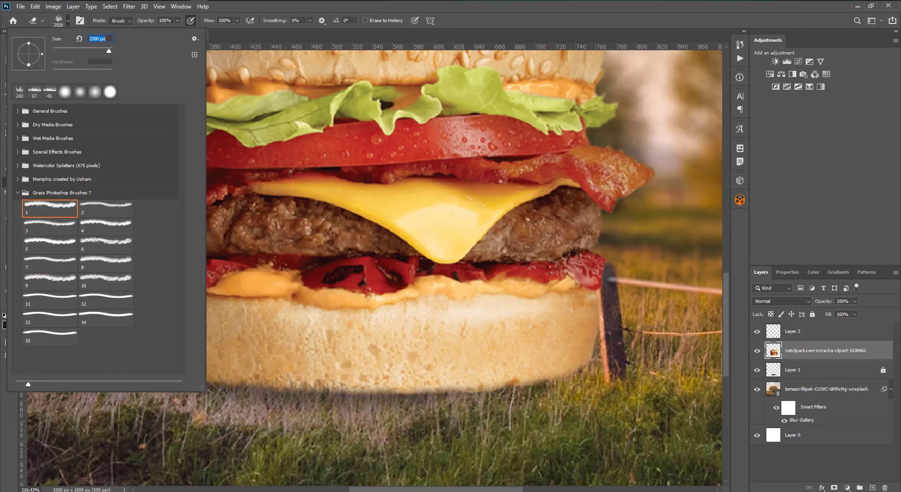
click(95, 51)
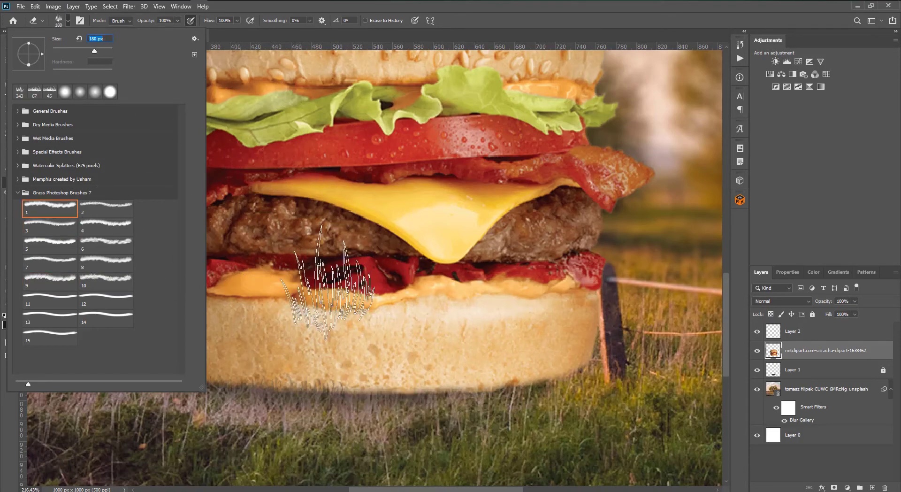
click(118, 260)
click(108, 244)
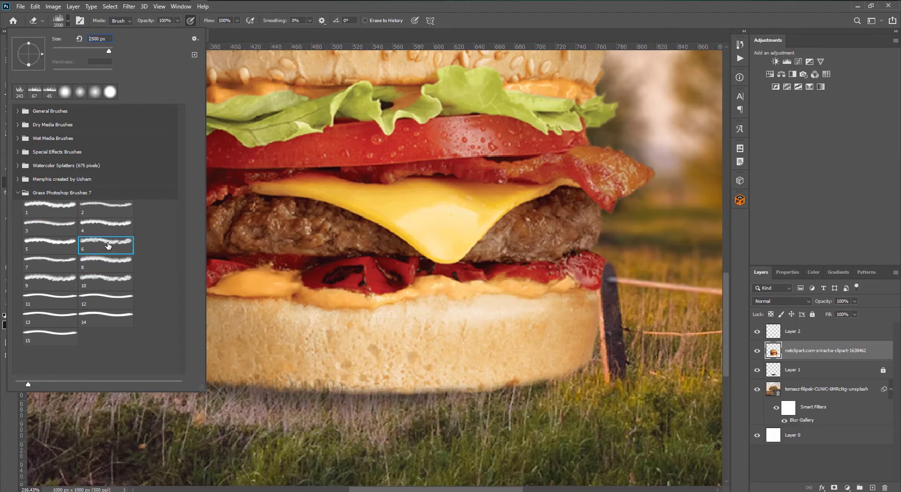
click(101, 223)
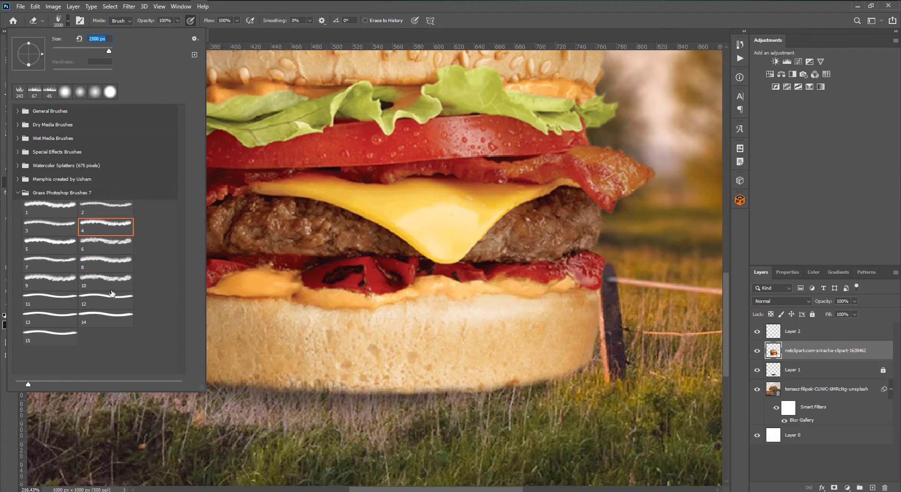
click(112, 293)
click(97, 48)
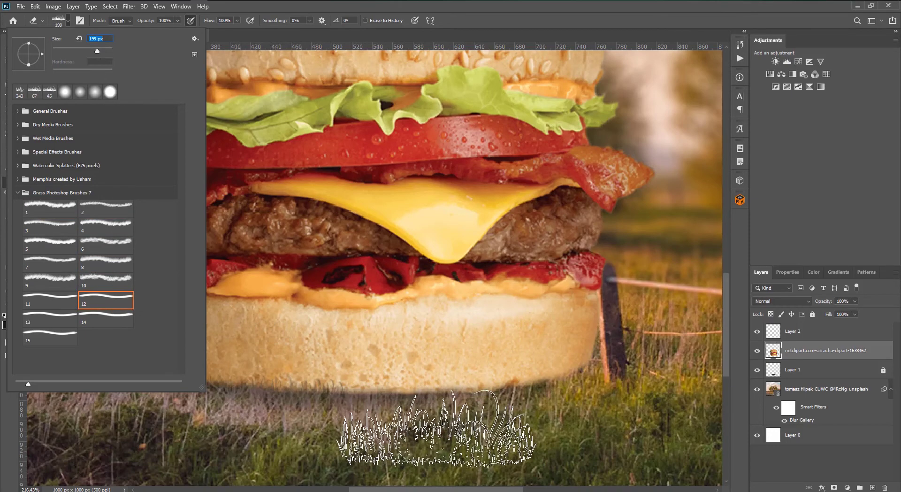
drag(90, 49, 84, 49)
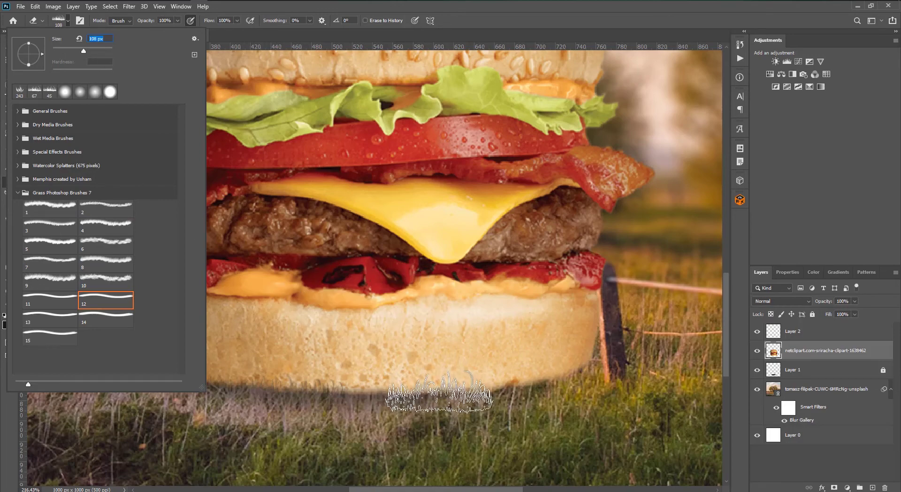
key(Return)
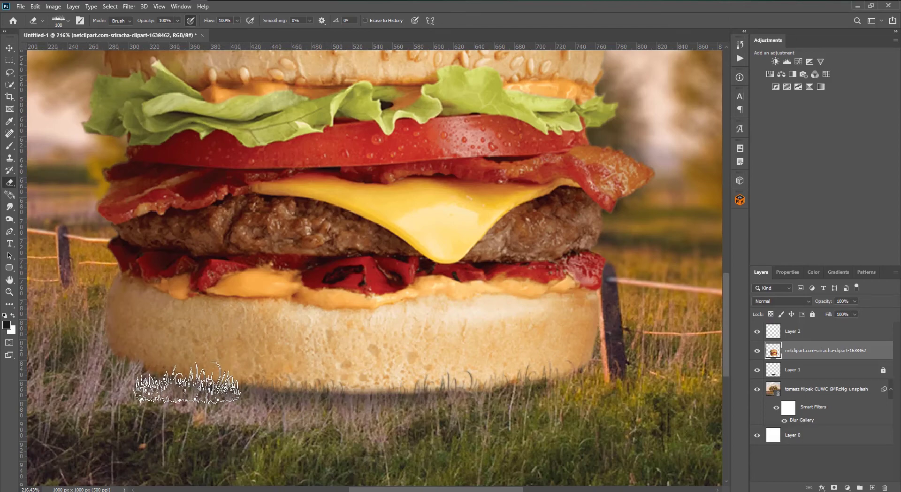
scroll(399, 371, down, 5)
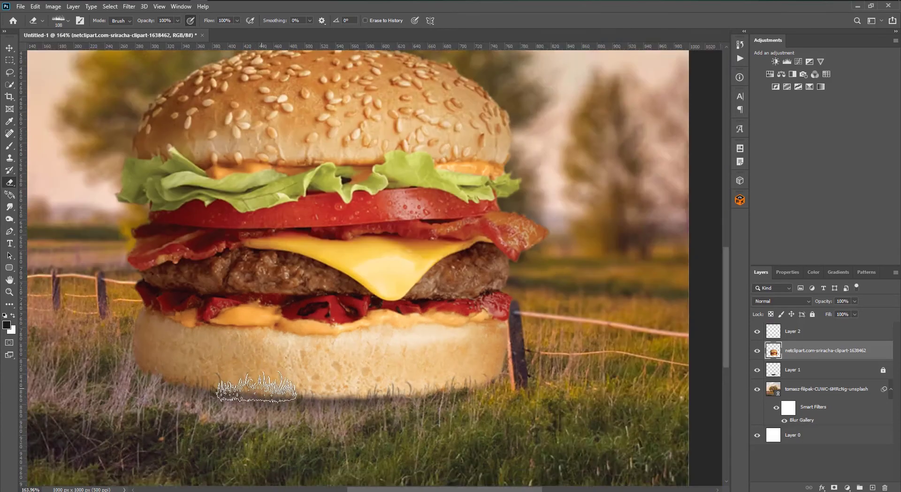
scroll(460, 378, down, 2)
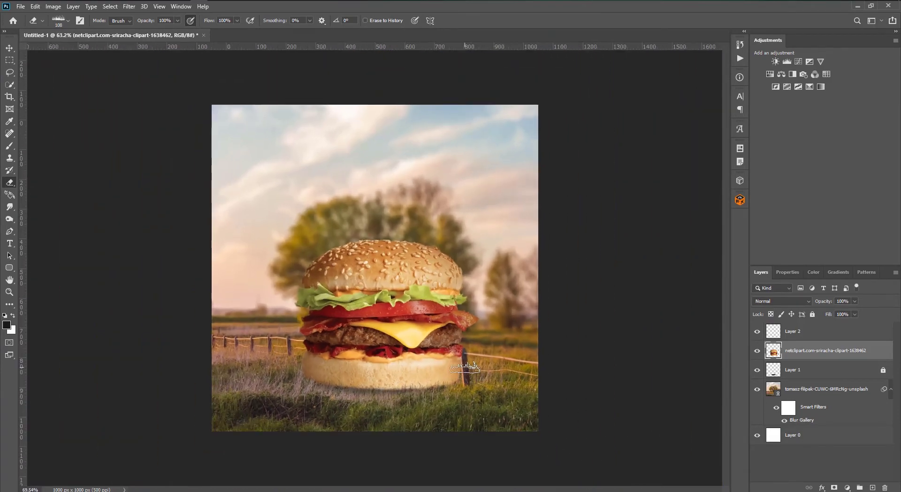
Step: Add a new empty layer and start a 24 pt text box on the canvas
key(v)
click(598, 386)
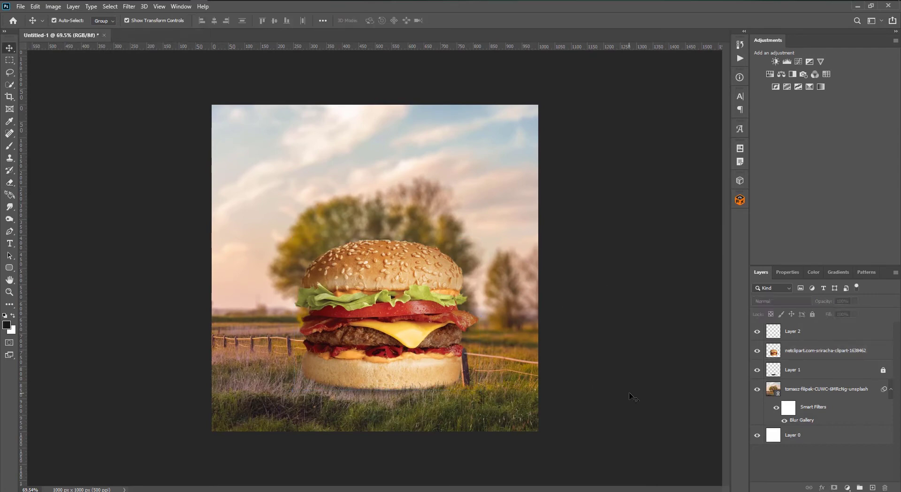
click(871, 487)
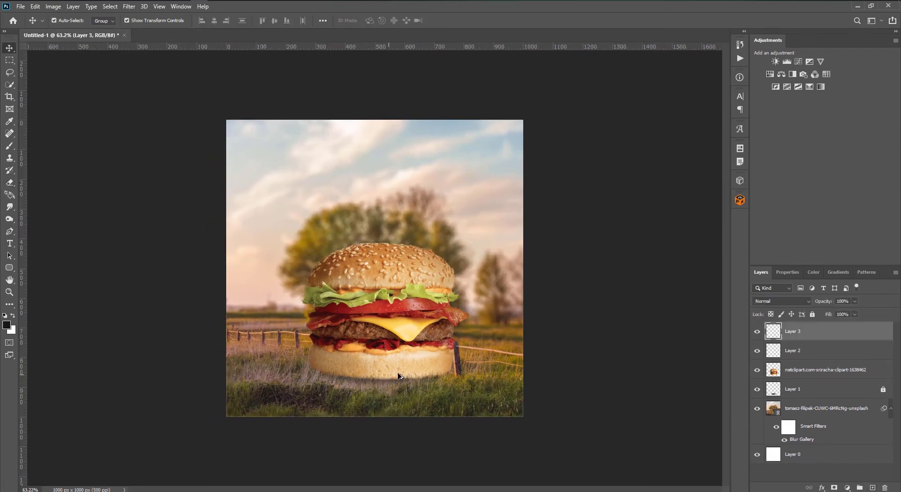
click(10, 243)
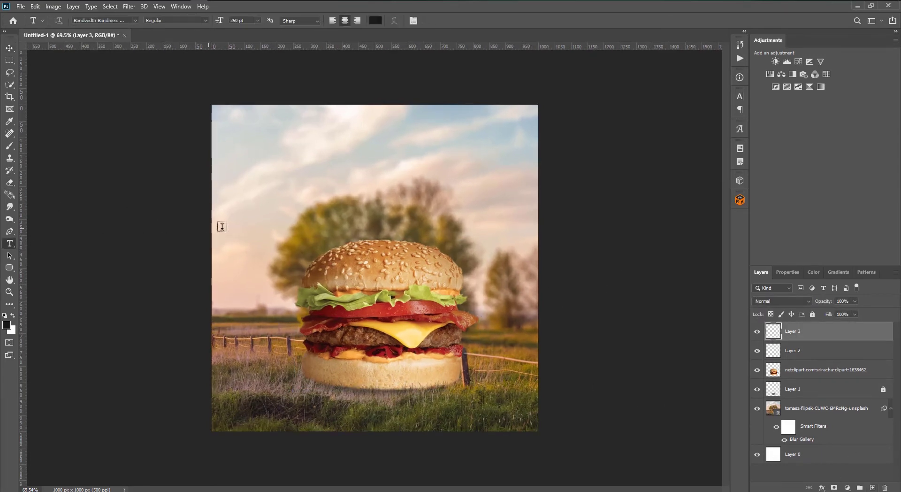
click(318, 182)
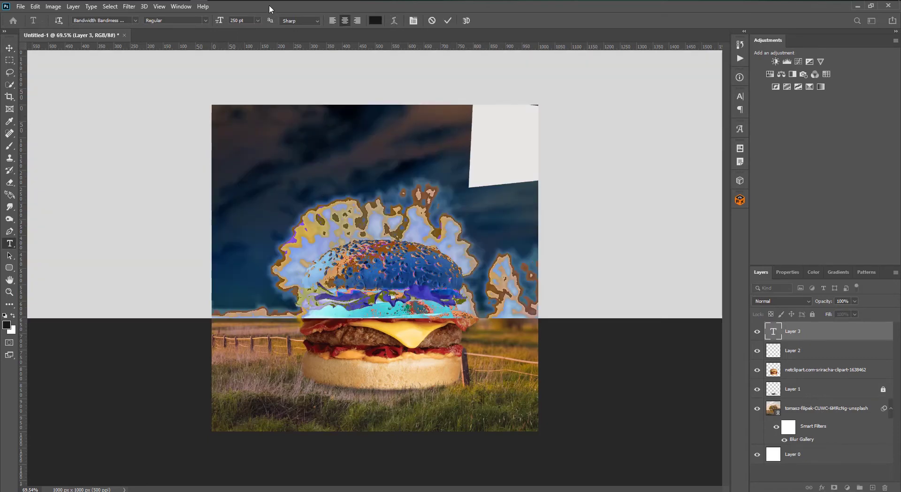
click(257, 20)
click(246, 99)
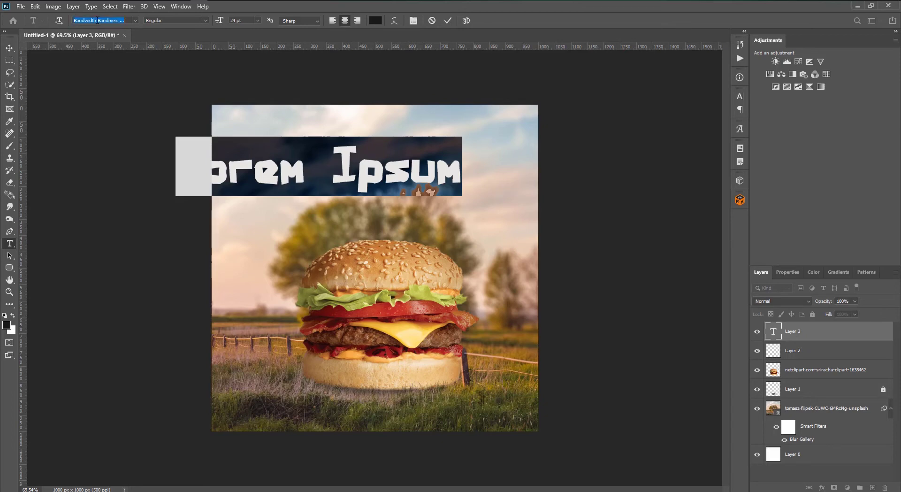
Step: Type '50% DISCOUNT' in LEMON MILK Medium and commit it
text(lemon milk)
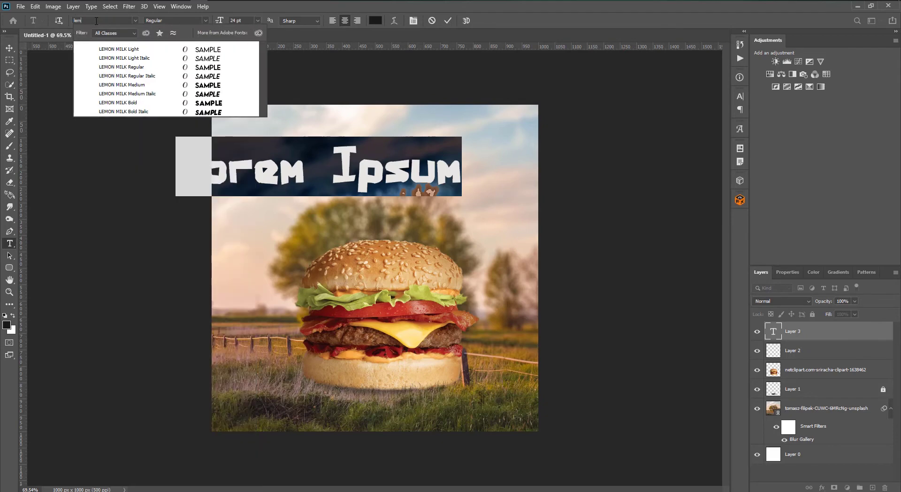
click(208, 85)
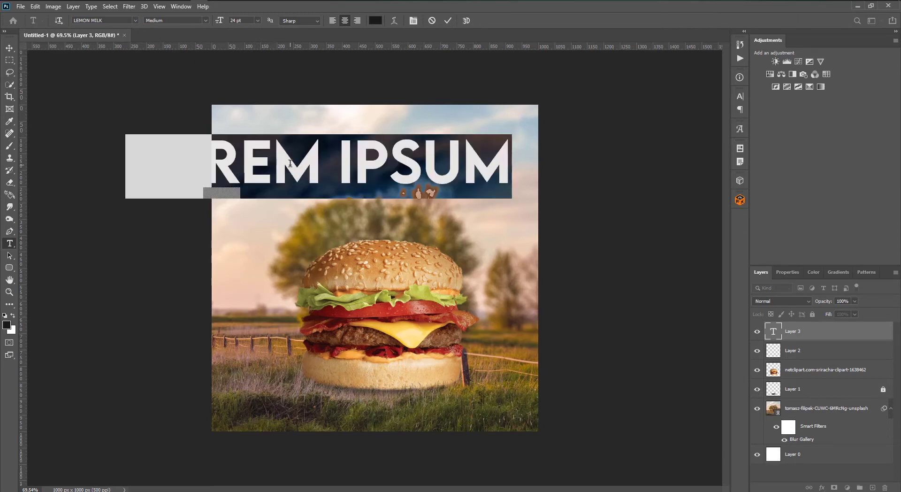
text(50)
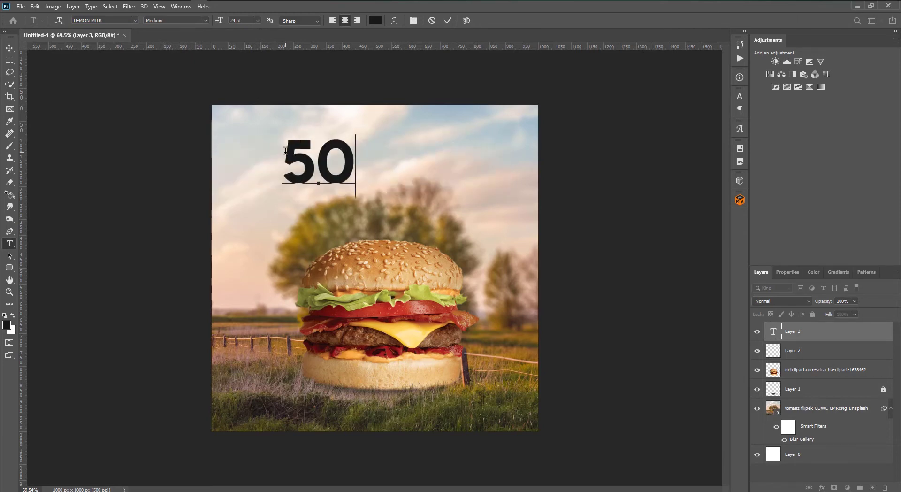
text(&)
key(BackSpace)
text(%)
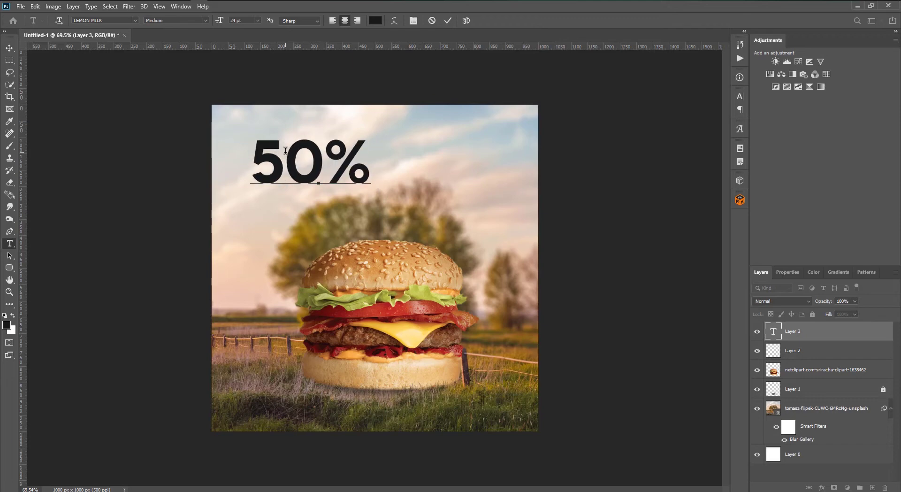
text( DISCO)
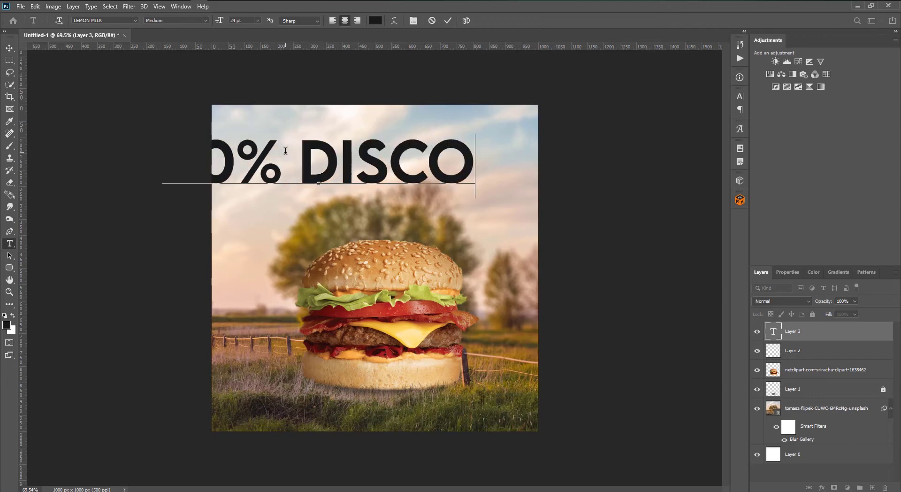
text(UNT)
click(10, 48)
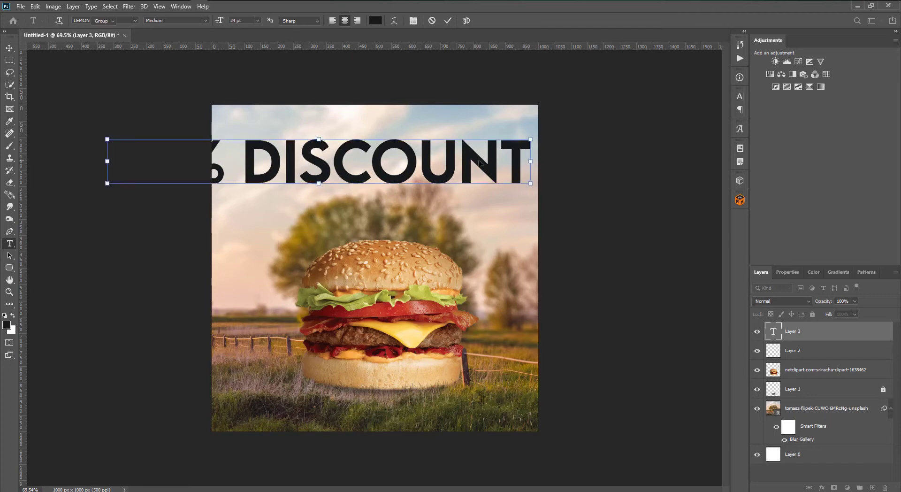
Step: Scale the headline down to fit centred above the burger
click(530, 166)
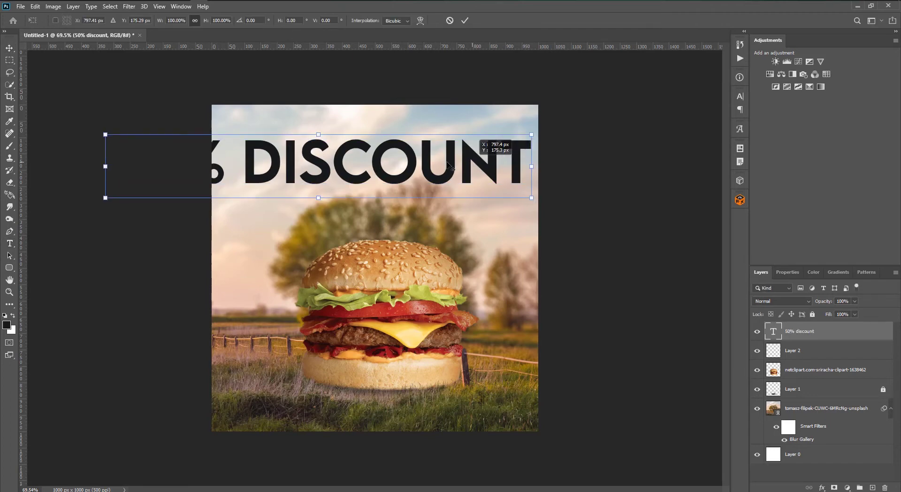
mouse_move(526, 166)
mouse_down()
mouse_move(393, 166)
mouse_move(431, 172)
mouse_up()
key(Return)
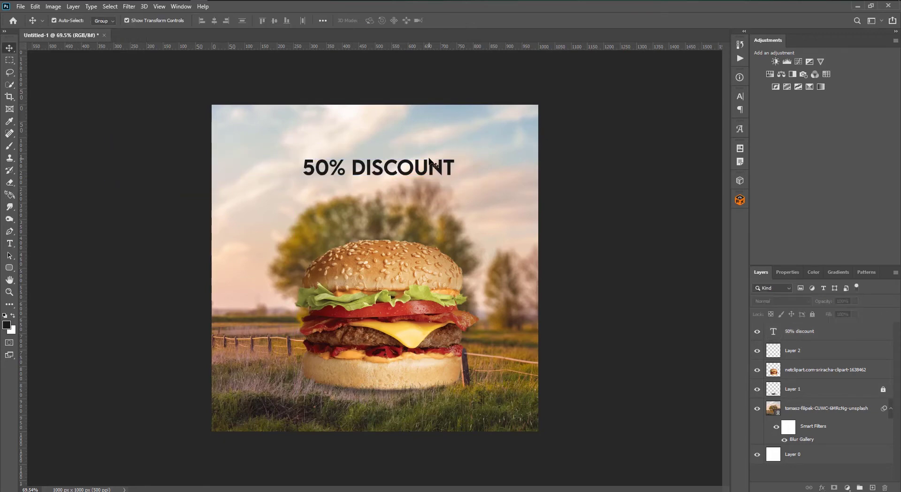
click(550, 187)
Step: Nudge the headline, then retype the duplicate line as 'ON BURGERKING' in LEMON MILK Light
scroll(410, 261, down, 1)
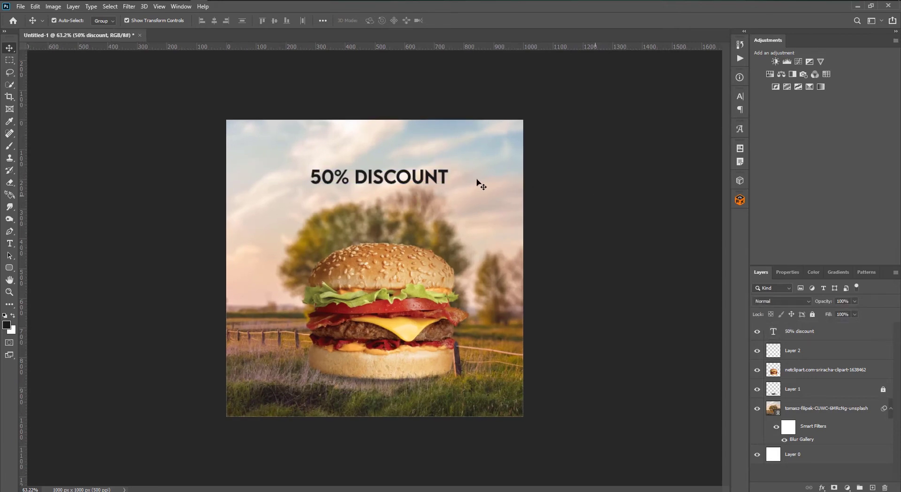
drag(429, 176, 417, 192)
click(535, 216)
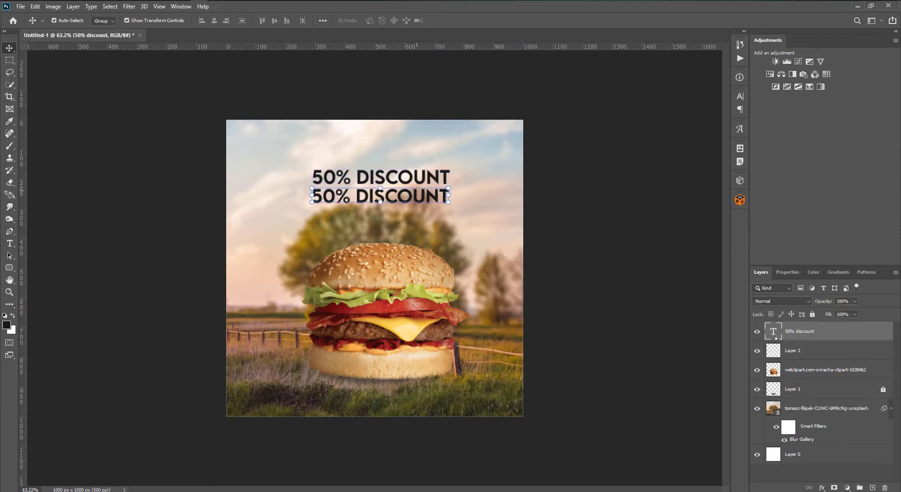
double_click(777, 334)
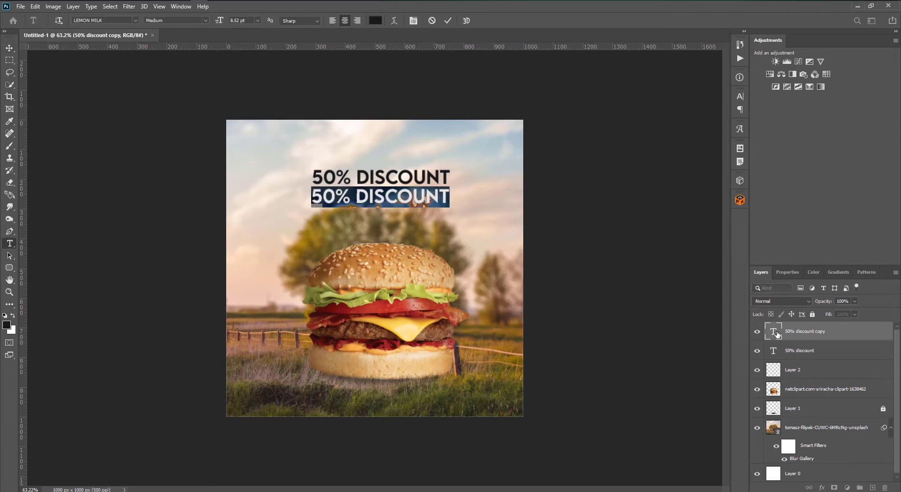
text(ON B)
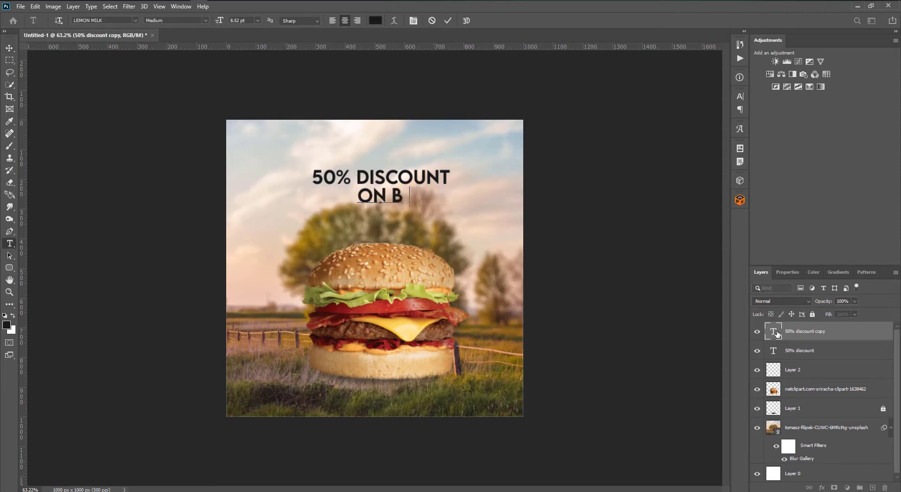
text(URGERKING)
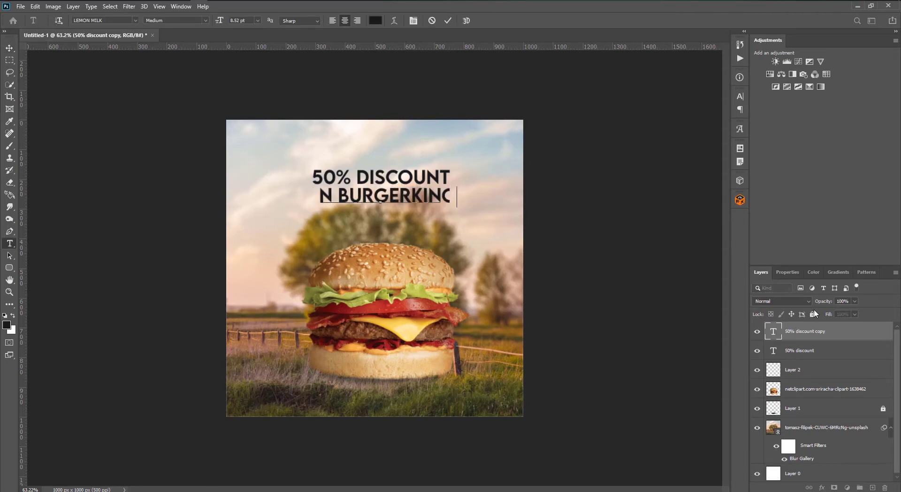
triple_click(409, 198)
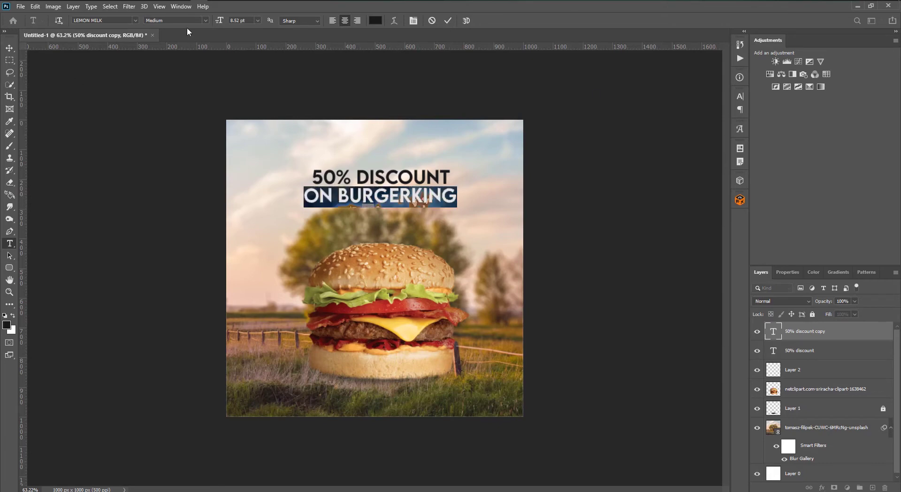
click(202, 21)
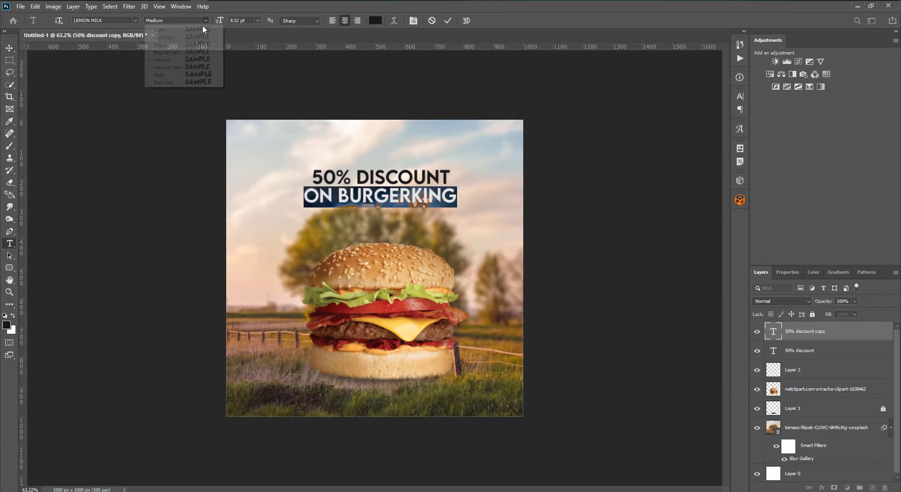
click(10, 48)
Step: Remove the stray space so the subline reads 'ON BURGERKING'
alt+scroll(479, 228, down, 1)
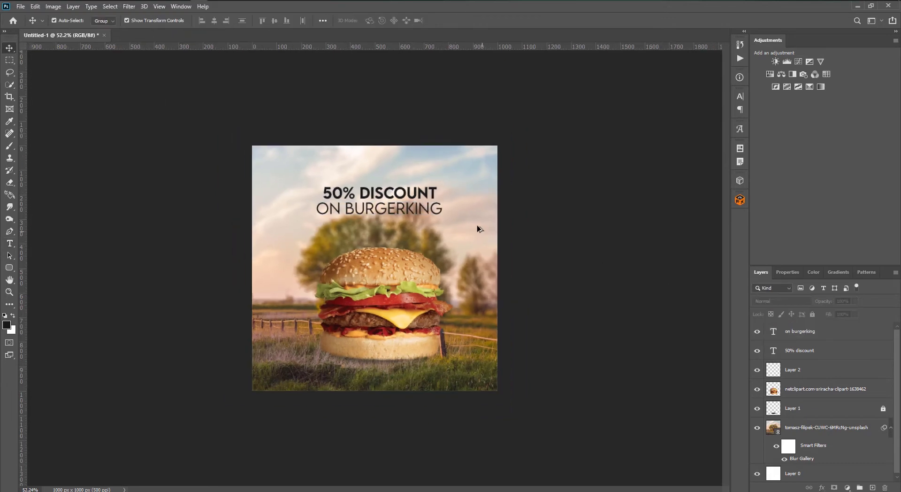
scroll(449, 187, up, 2)
click(465, 187)
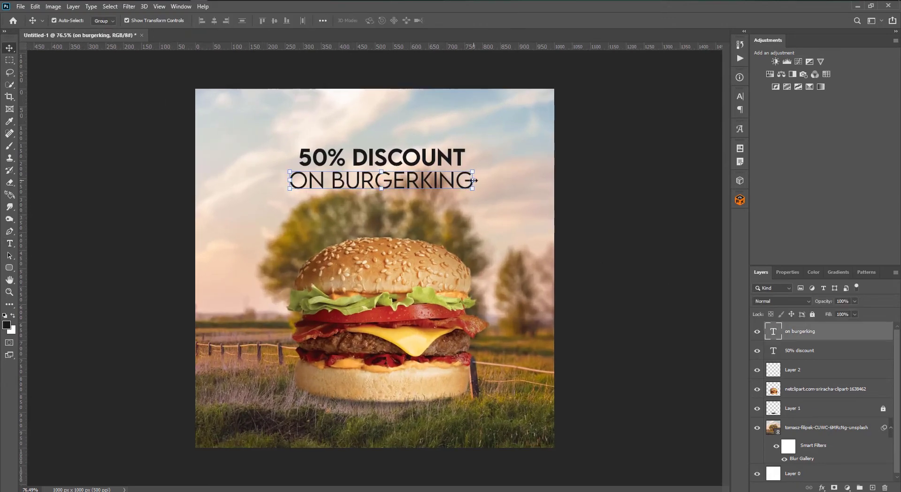
drag(474, 180, 466, 181)
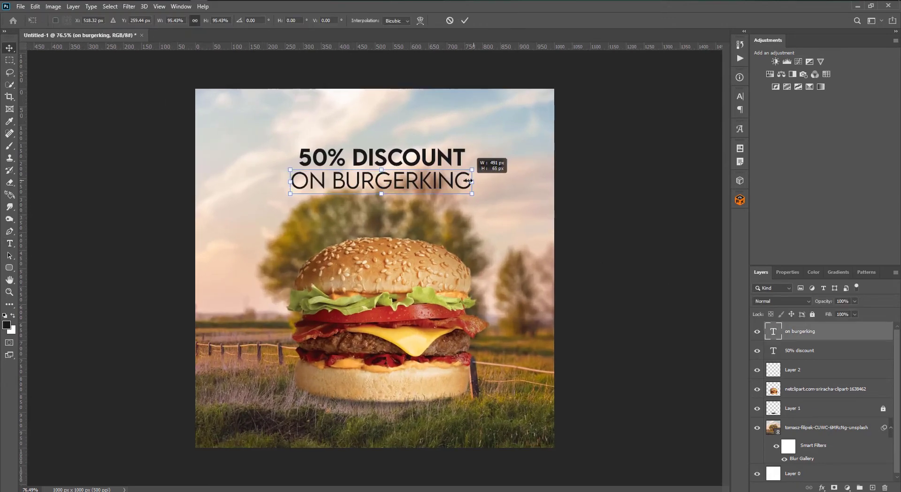
click(10, 49)
double_click(773, 332)
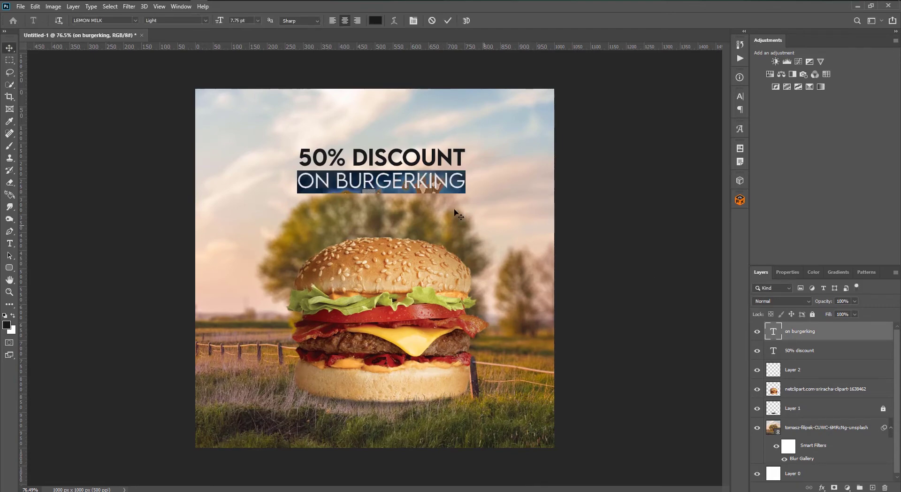
click(416, 181)
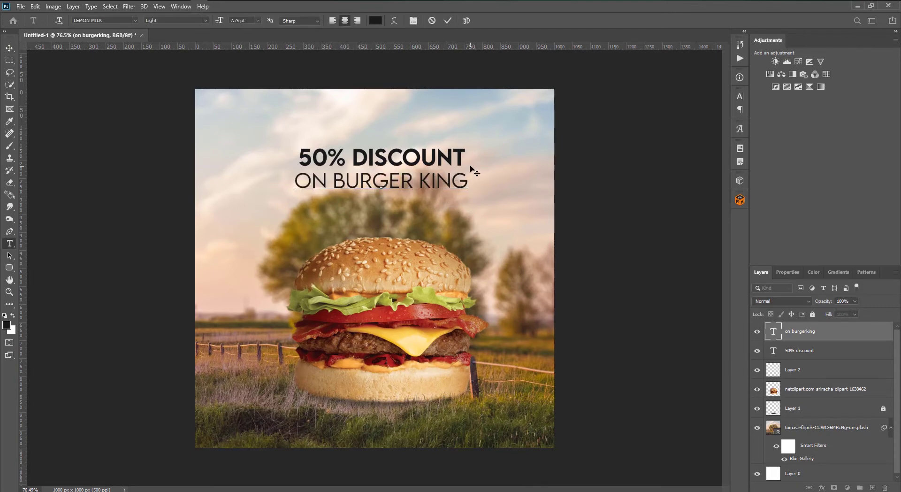
key(BackSpace)
click(9, 48)
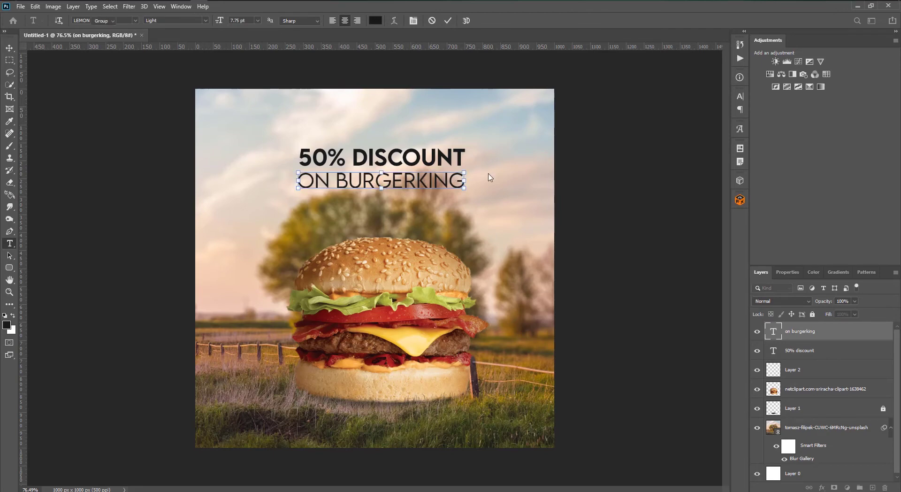
Step: Scale the subline to about 71% and move it up under the headline
click(520, 182)
click(463, 188)
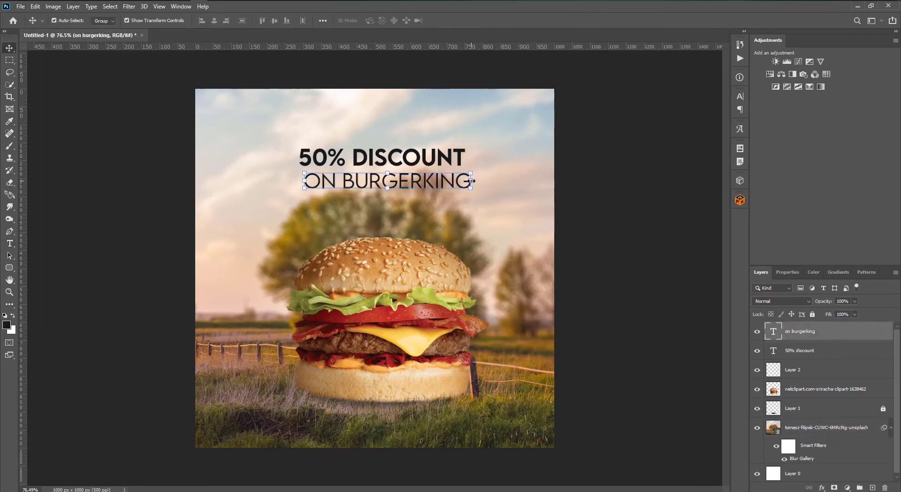
drag(471, 180, 449, 181)
drag(416, 184, 410, 181)
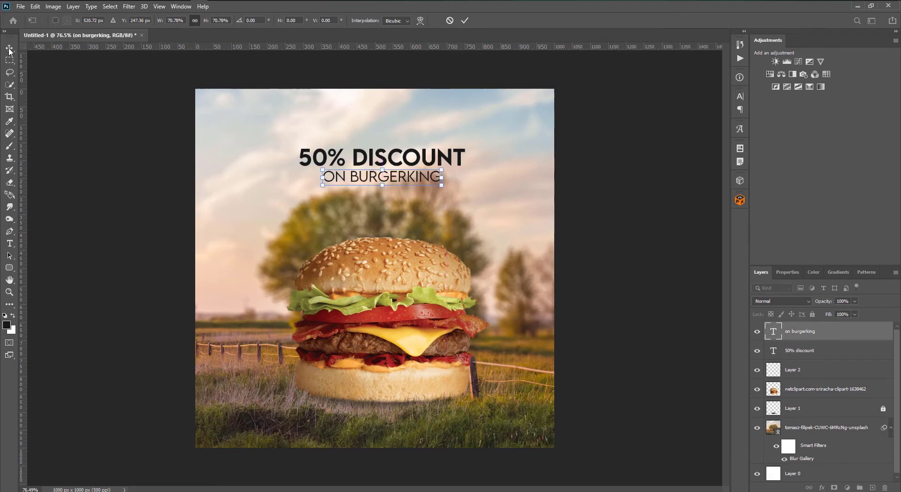
click(607, 179)
scroll(361, 281, down, 1)
scroll(362, 281, down, 3)
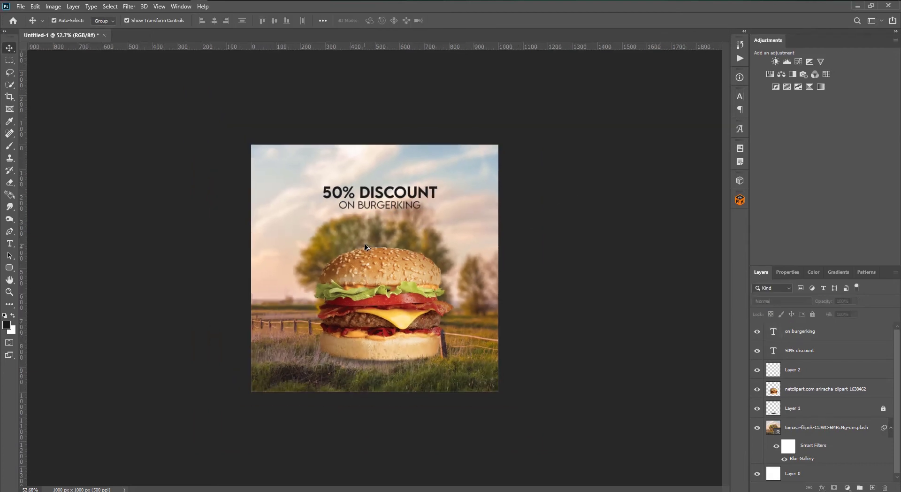
scroll(364, 243, up, 2)
Step: Give '50% DISCOUNT' a dark olive Color Overlay and lock its layer
click(415, 179)
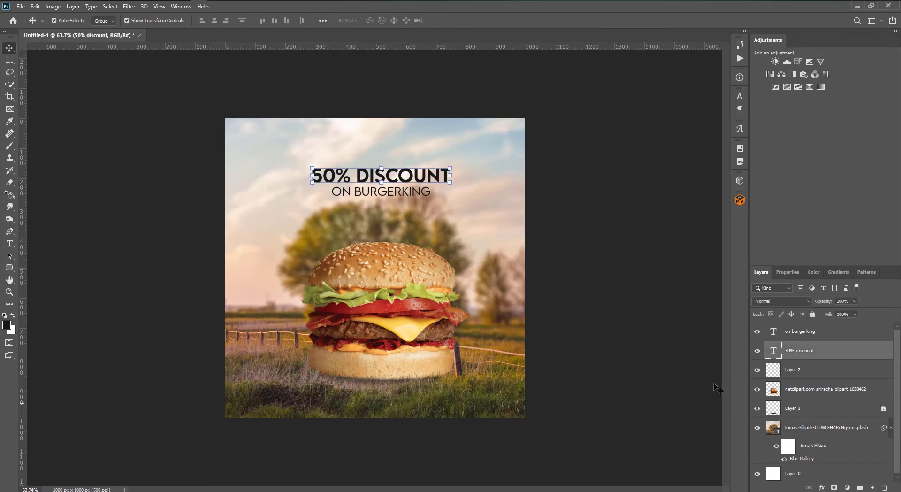
click(821, 487)
click(696, 341)
click(757, 299)
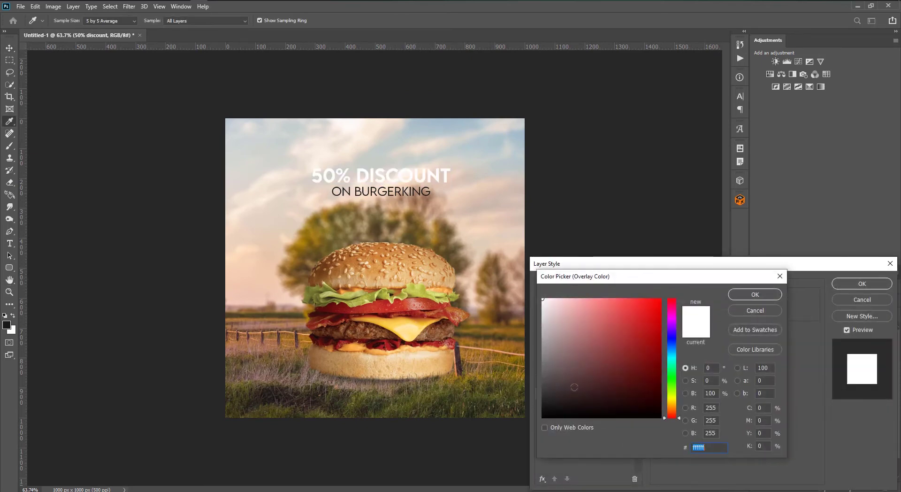
click(564, 396)
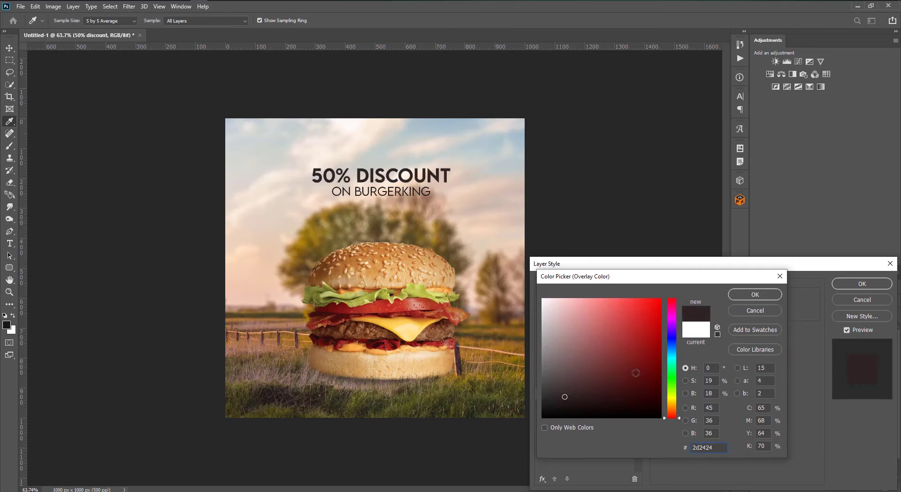
drag(672, 345, 671, 398)
click(622, 372)
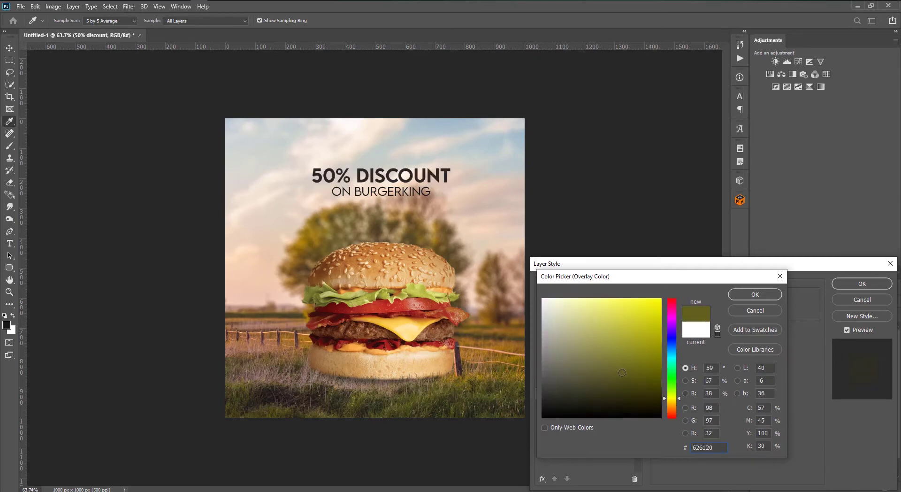
click(602, 391)
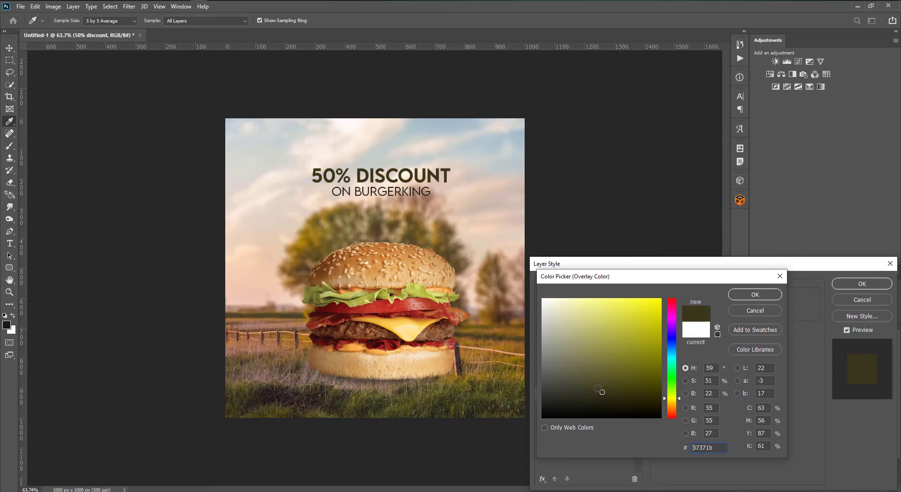
key(Return)
key(Return)
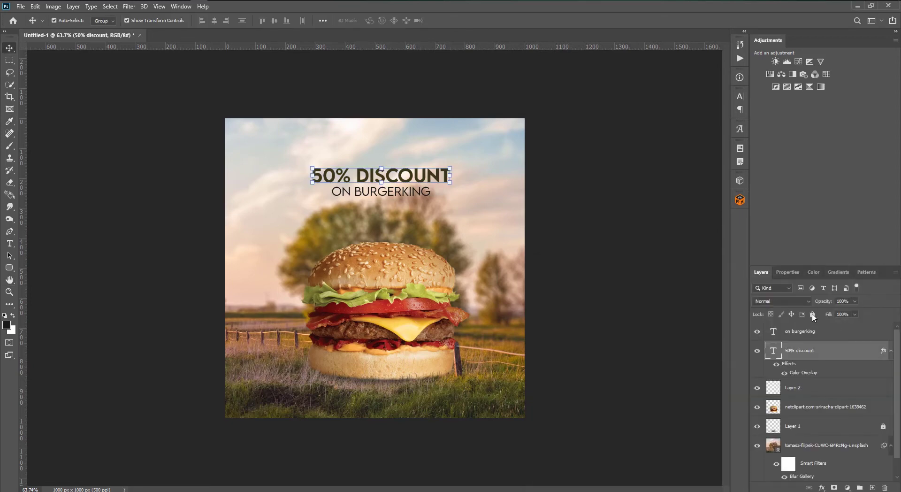
click(812, 314)
Step: Give 'ON BURGERKING' a dark olive-grey Color Overlay
click(413, 192)
click(822, 487)
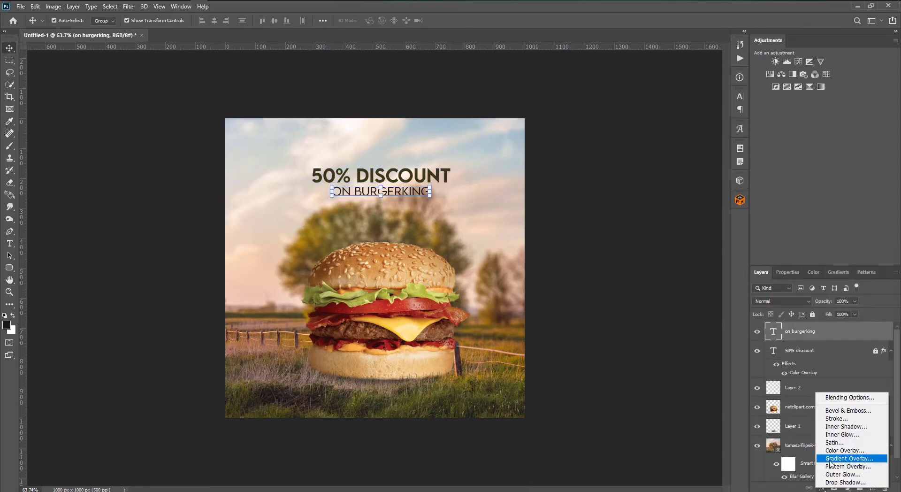
click(833, 450)
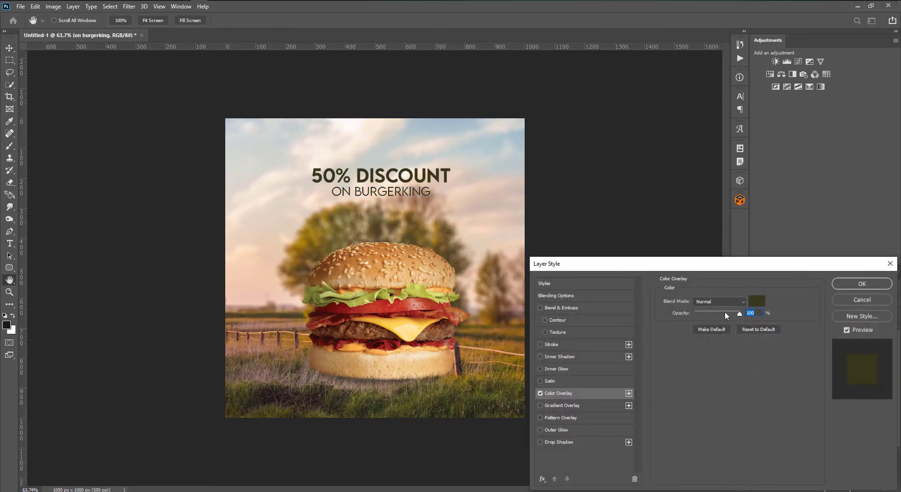
click(756, 300)
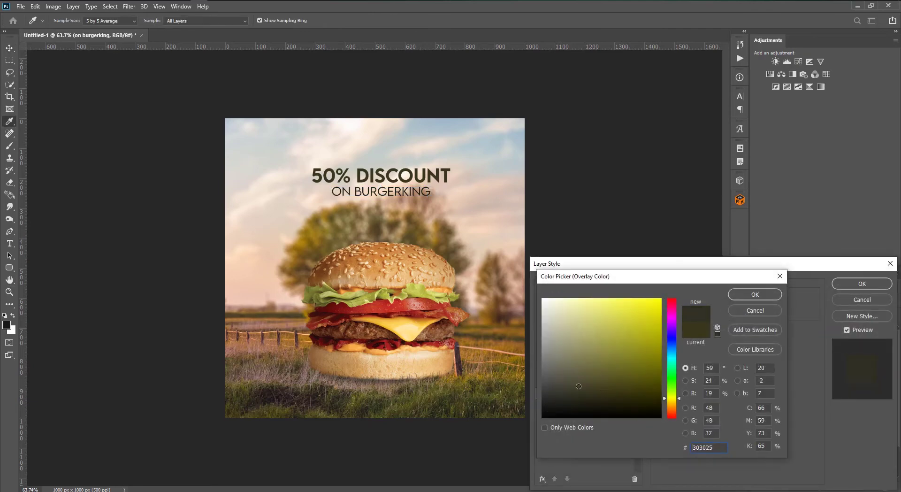
drag(579, 385, 562, 397)
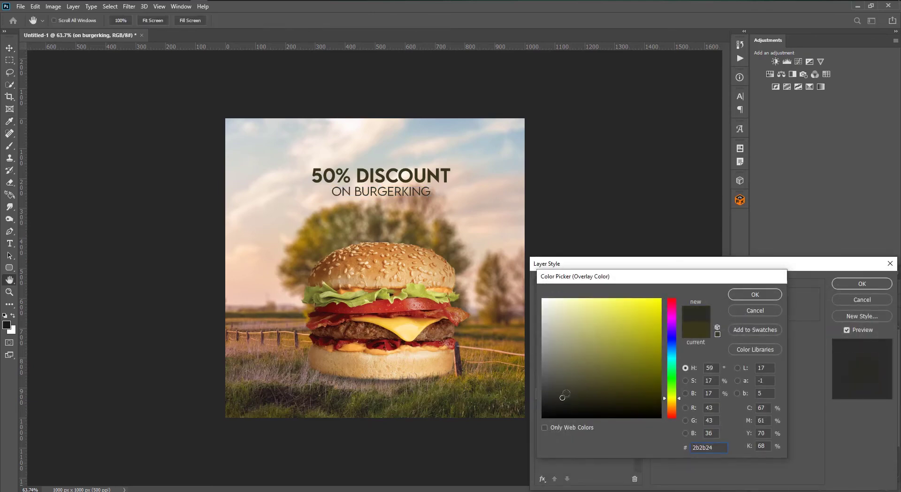
key(Return)
key(Return)
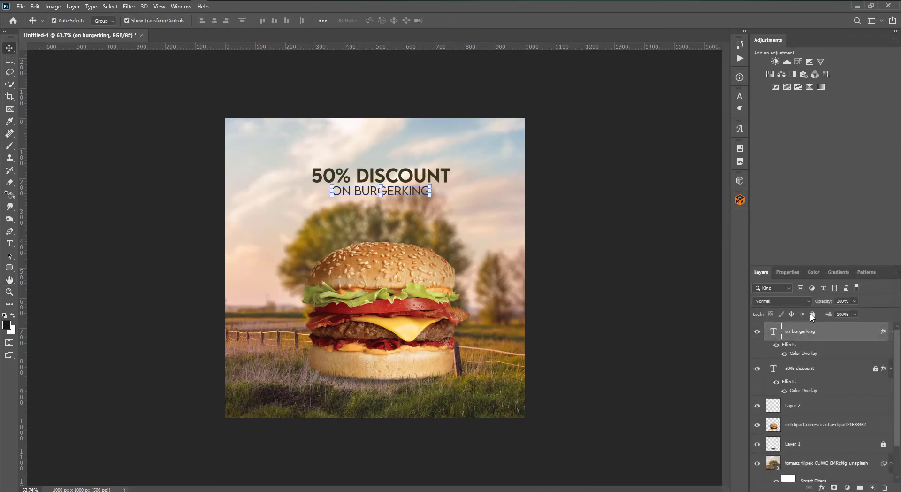
click(761, 310)
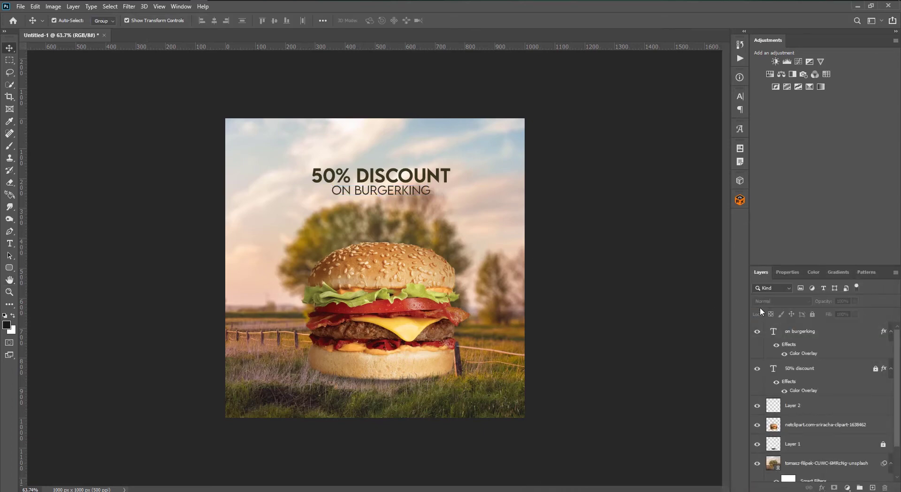
Step: Start a new text layer set in The Historia Demo script font
click(9, 244)
click(293, 219)
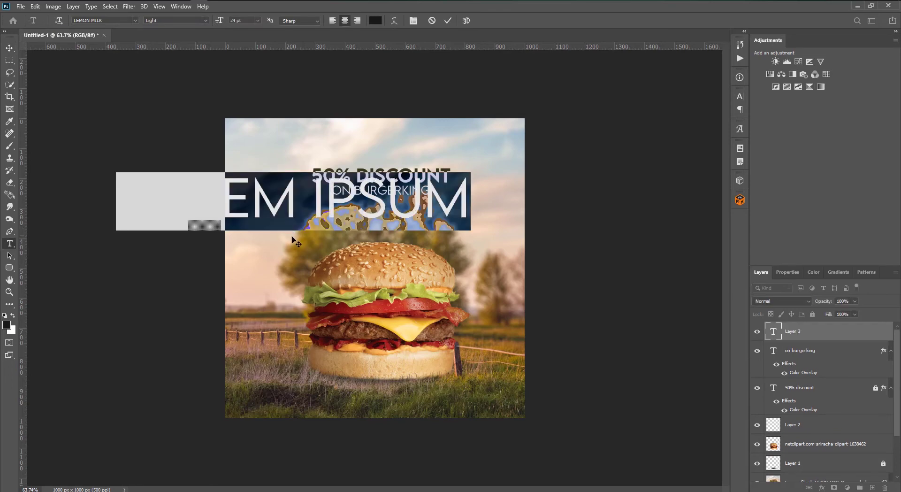
click(104, 20)
text(a)
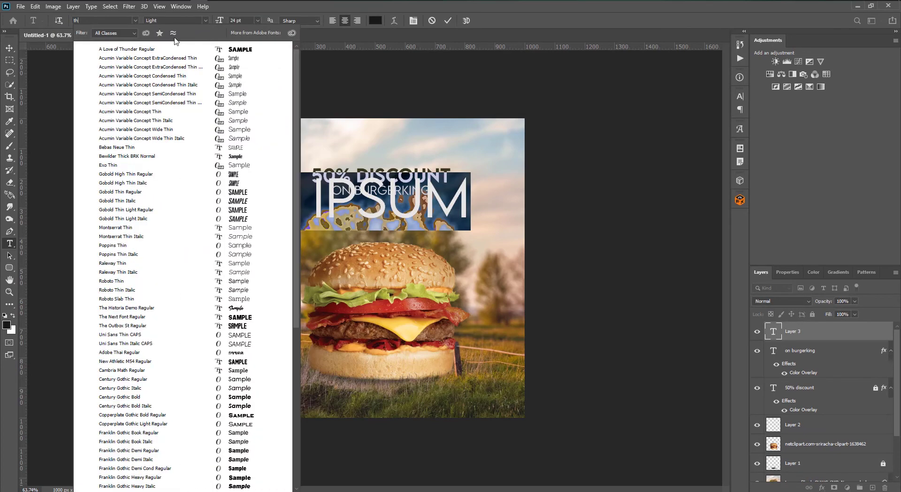
text(the)
click(234, 51)
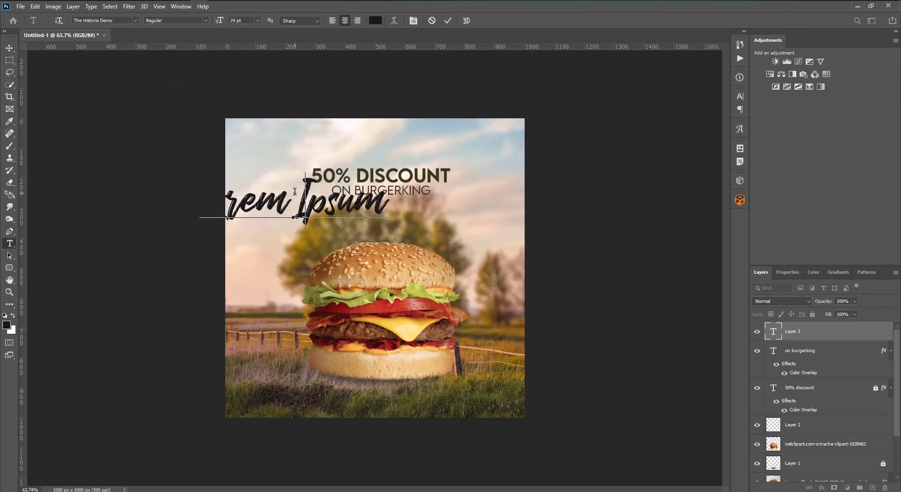
Step: Type 'GoodTeast' and centre it below the ON BURGERKING line
text(God)
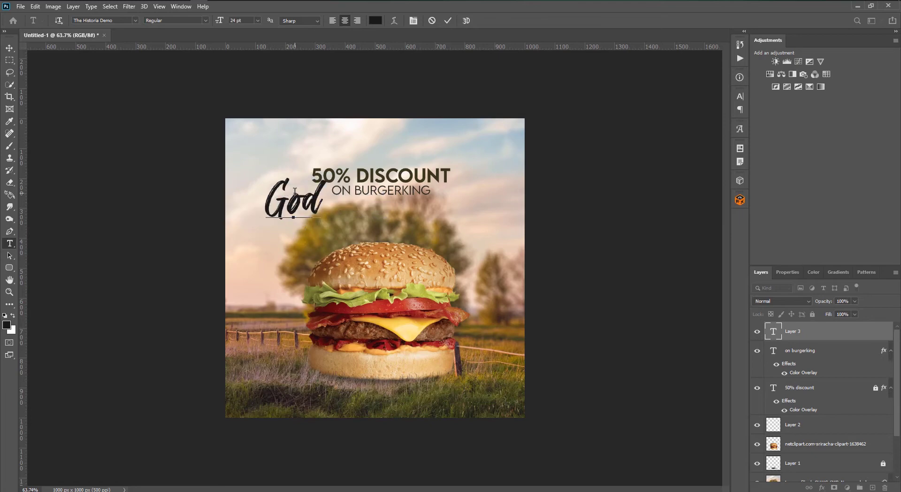
key(BackSpace)
text(od)
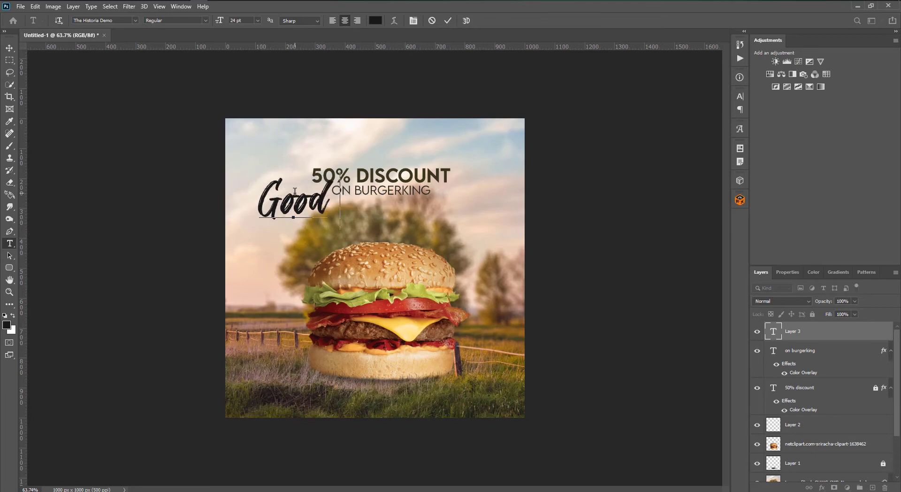
text(Teast)
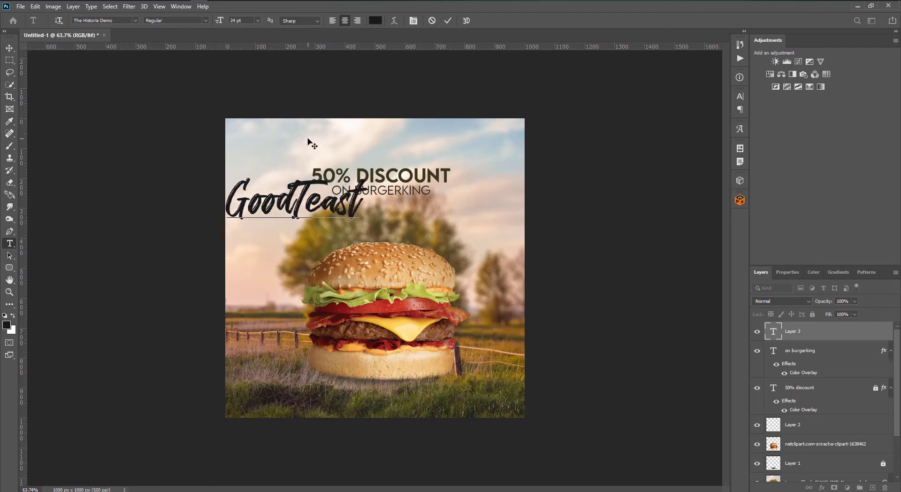
text(!)
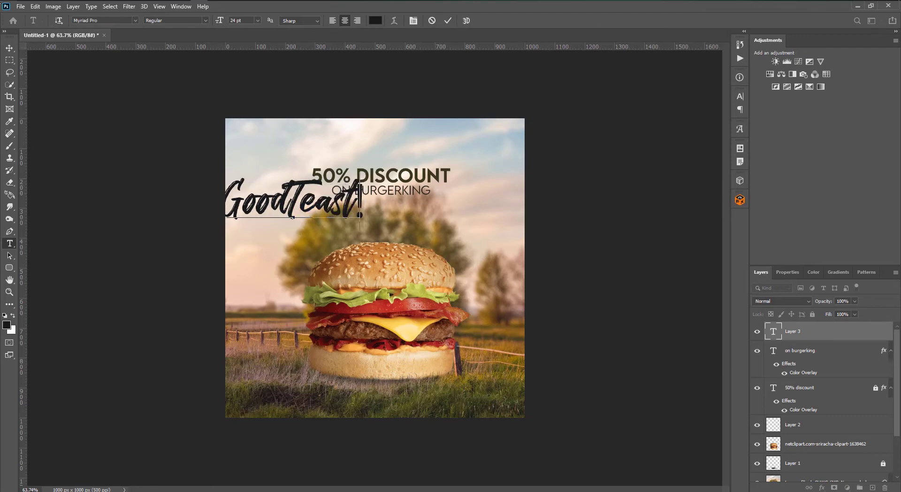
key(BackSpace)
key(ctrl+Return)
key(v)
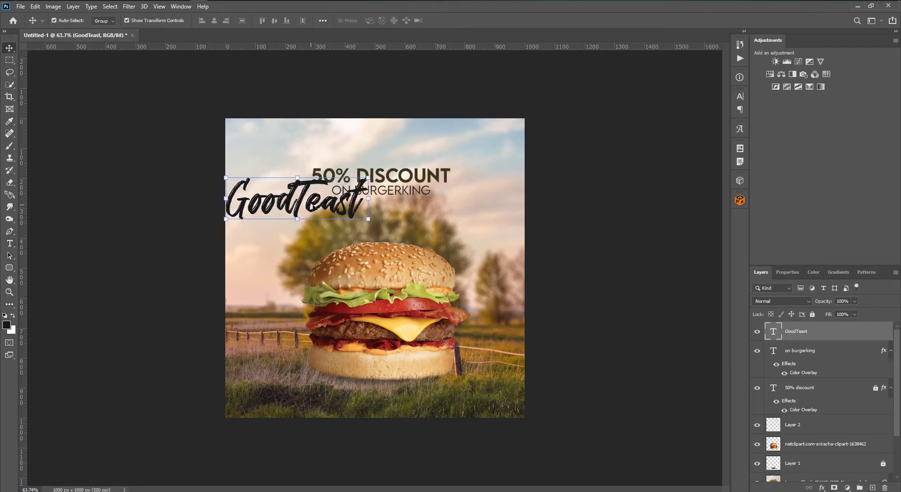
drag(314, 207, 396, 230)
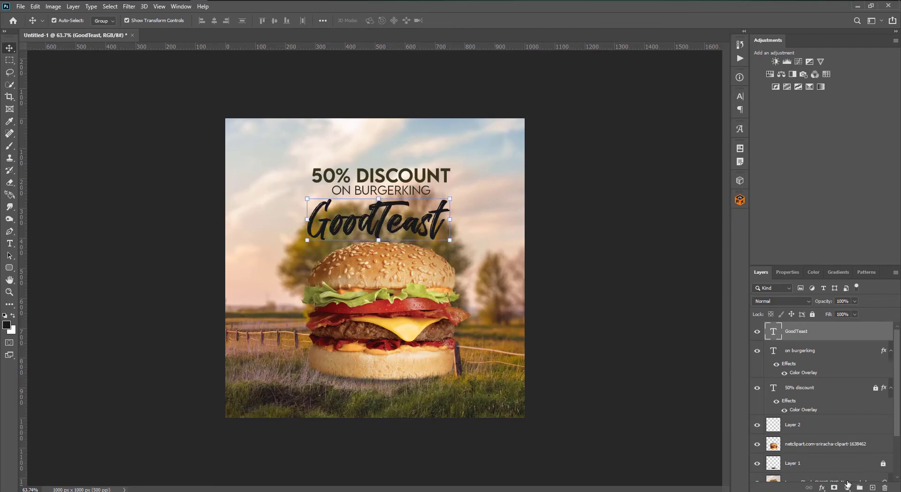
Step: Give GoodTeast a dark olive Color Overlay
click(823, 488)
click(840, 449)
click(756, 301)
text(ffffff)
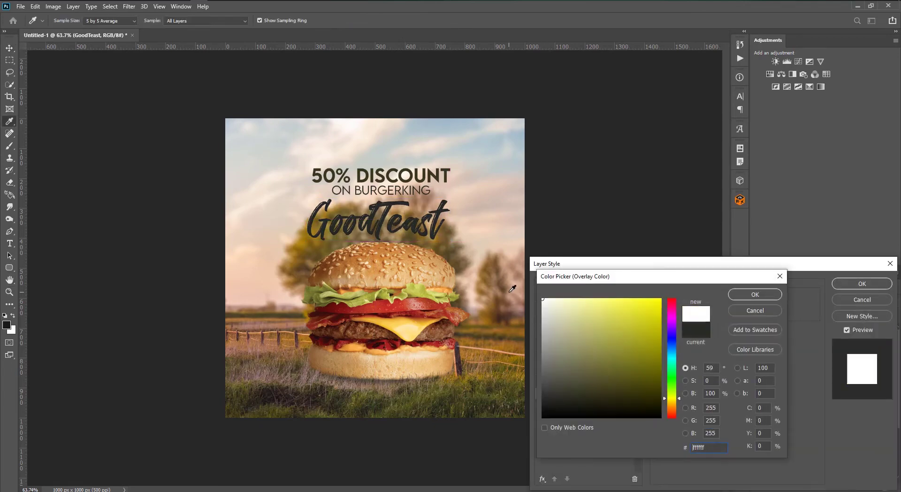
drag(564, 346, 560, 400)
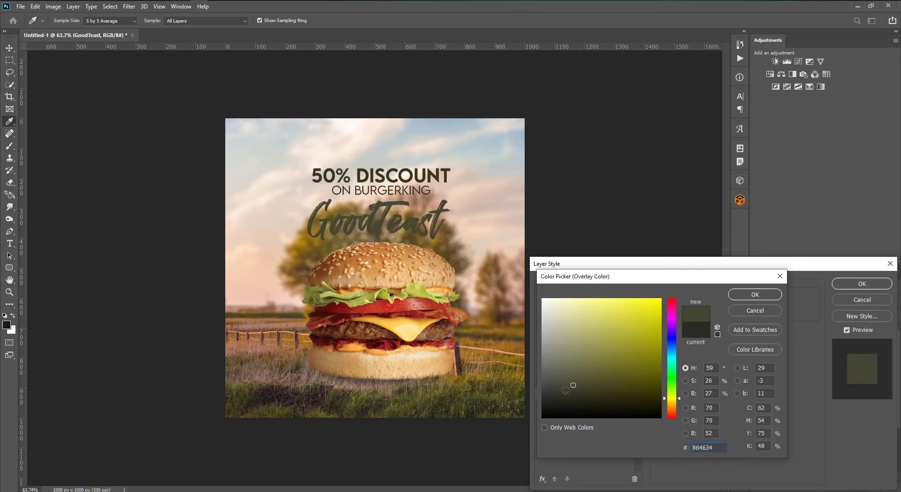
click(754, 294)
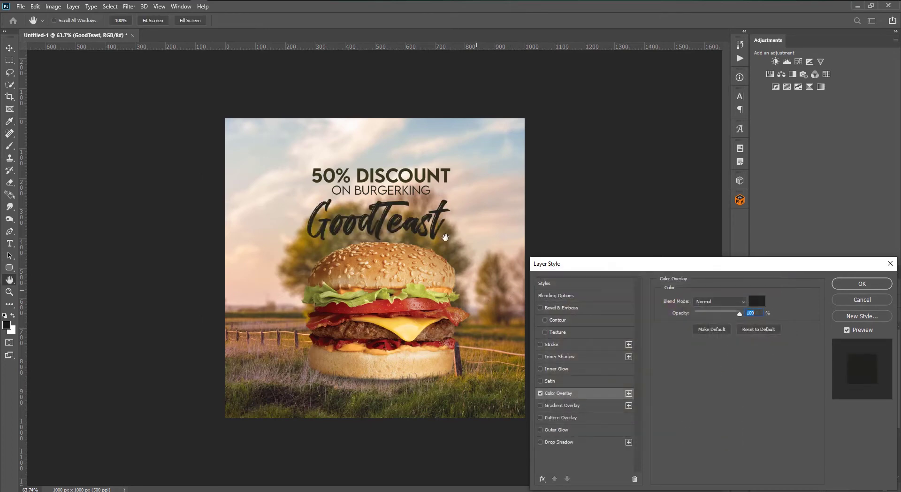
click(862, 284)
Step: Position the GoodTeast logo centred just above the 50% DISCOUNT headline
key(v)
mouse_move(427, 231)
mouse_down()
mouse_move(454, 158)
mouse_move(417, 151)
mouse_up()
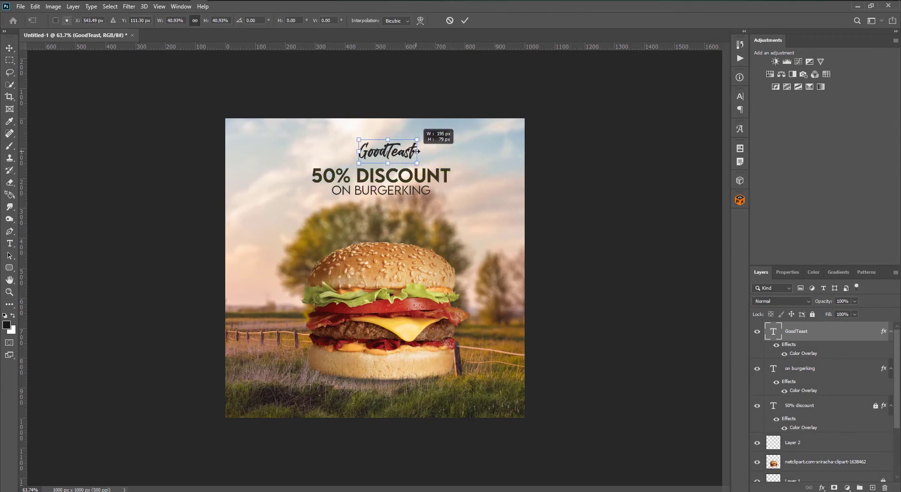
key(Return)
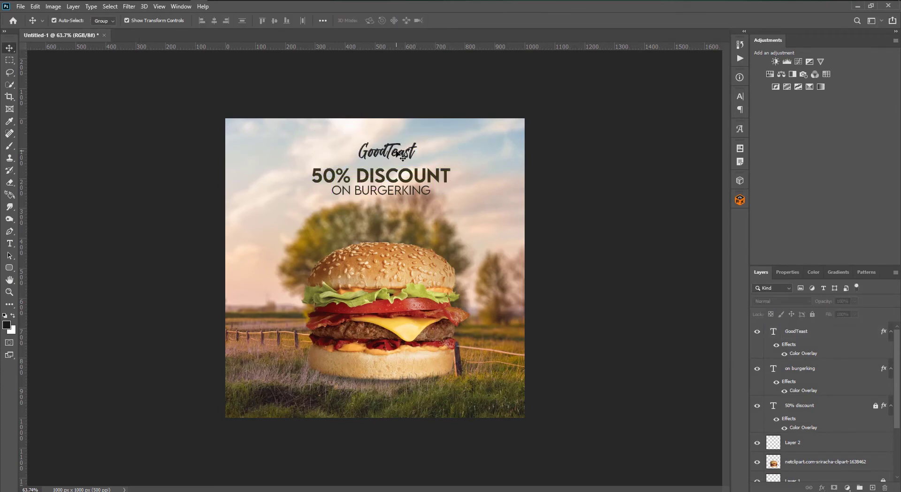
drag(398, 152, 391, 160)
key(ctrl+t)
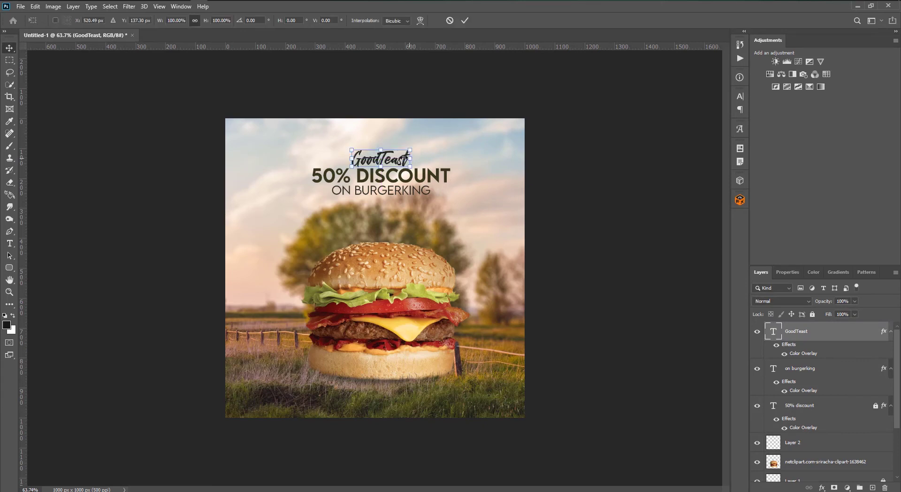
key(Return)
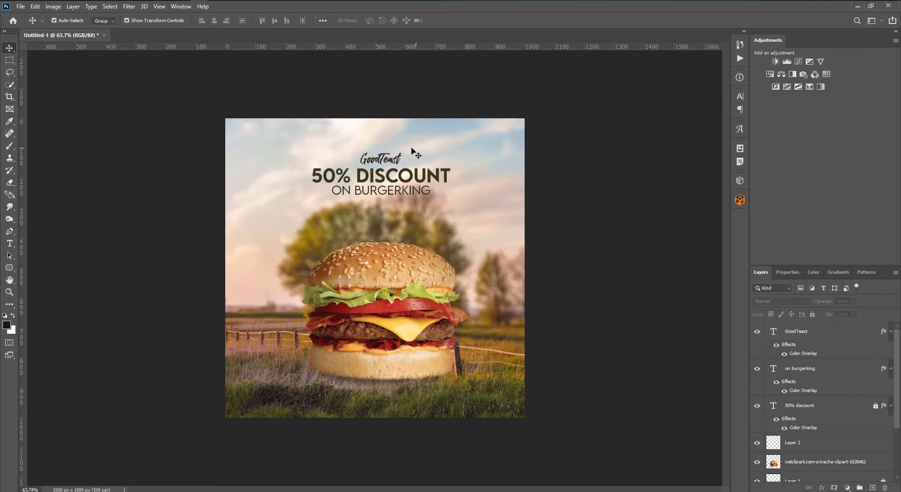
drag(386, 160, 390, 160)
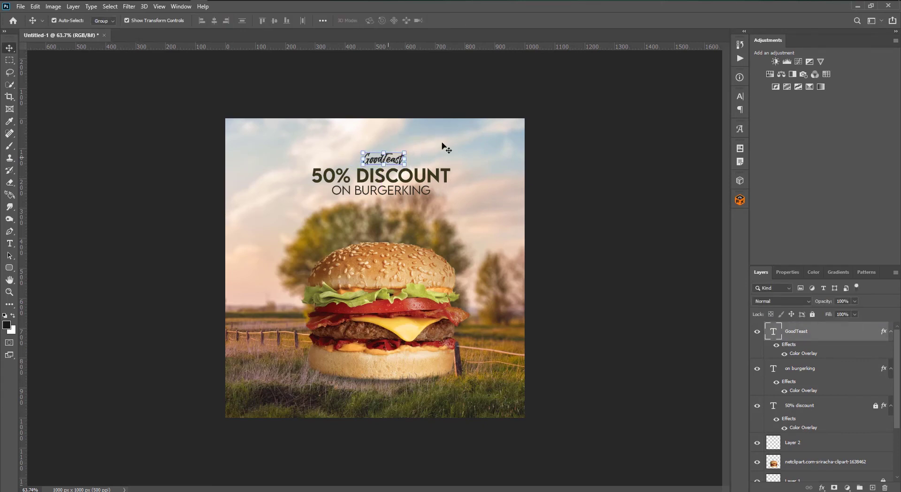
Step: Add a Brightness/Contrast adjustment layer set to brightness -4 and contrast 13
click(536, 189)
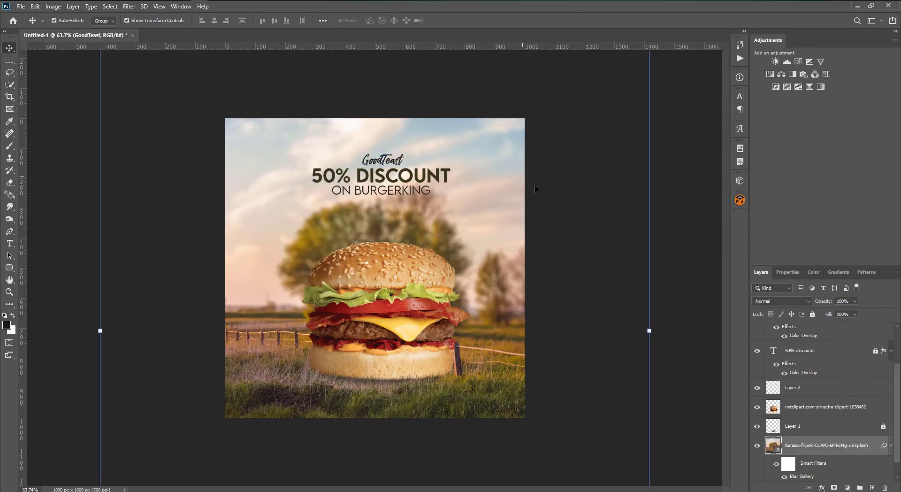
click(598, 182)
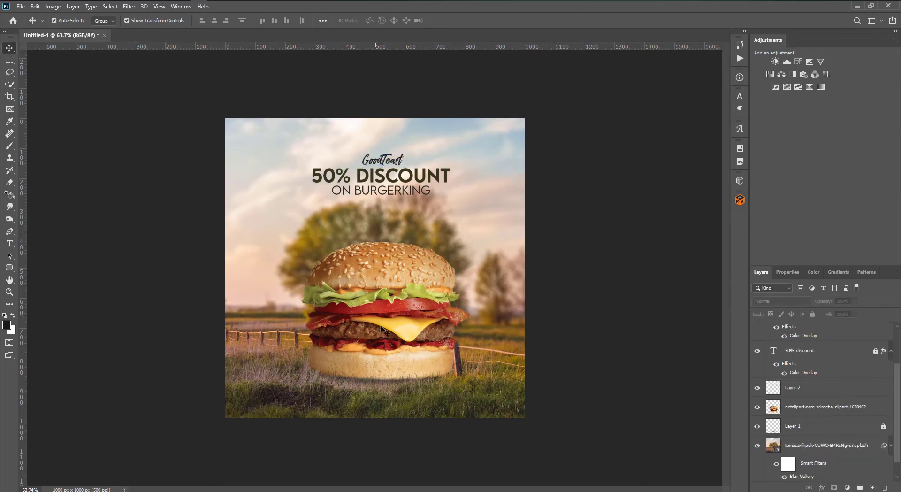
scroll(382, 329, down, 2)
scroll(382, 288, down, 1)
scroll(382, 287, up, 1)
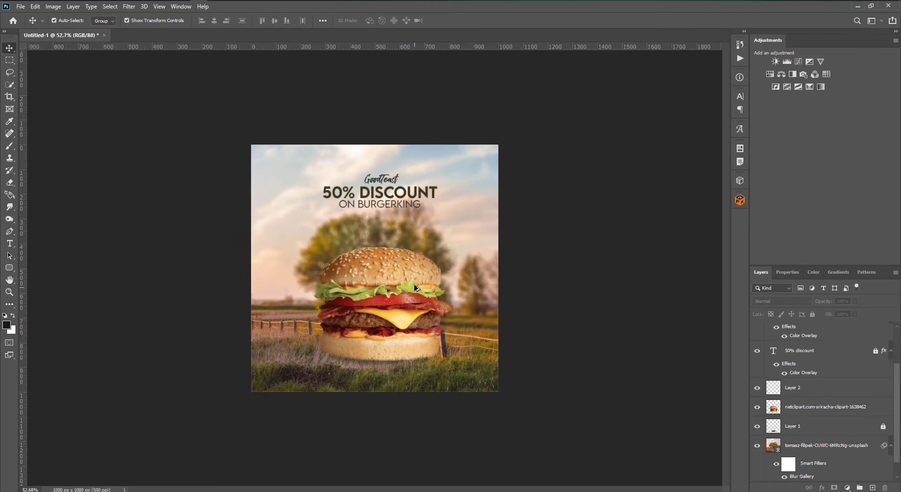
scroll(399, 174, up, 1)
scroll(407, 312, down, 1)
click(775, 63)
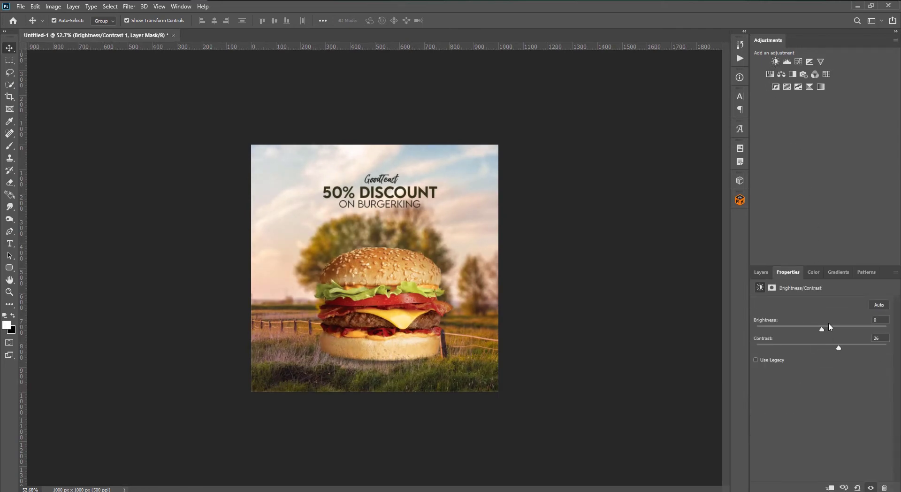
drag(838, 348, 820, 331)
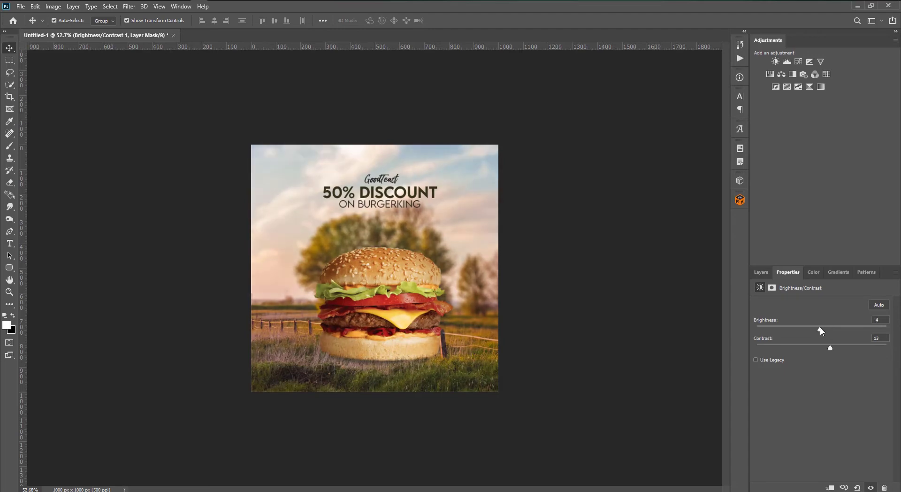
Step: Add a Hue/Saturation adjustment layer with a slight hue and saturation shift
click(770, 74)
drag(827, 340, 817, 341)
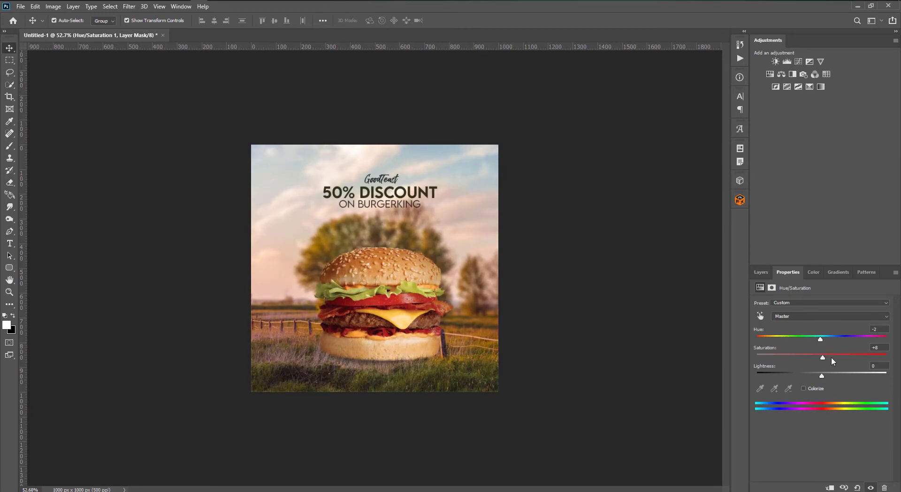
drag(823, 357, 815, 338)
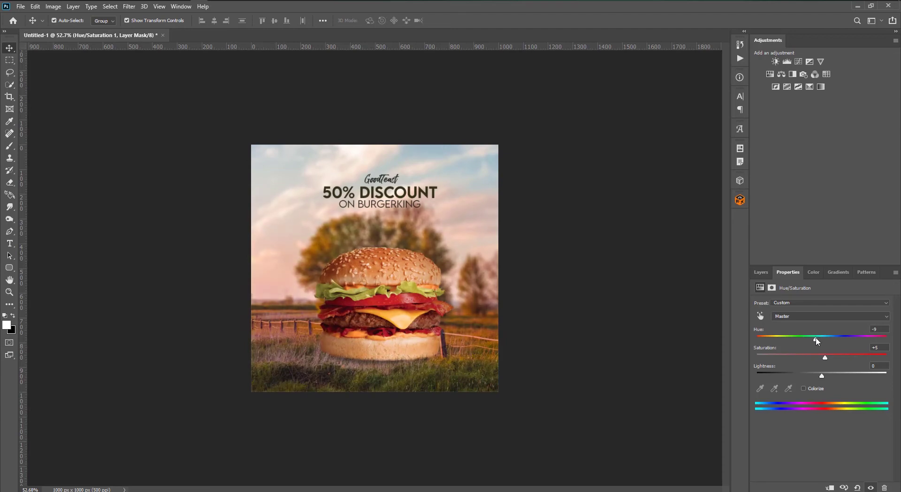
click(760, 272)
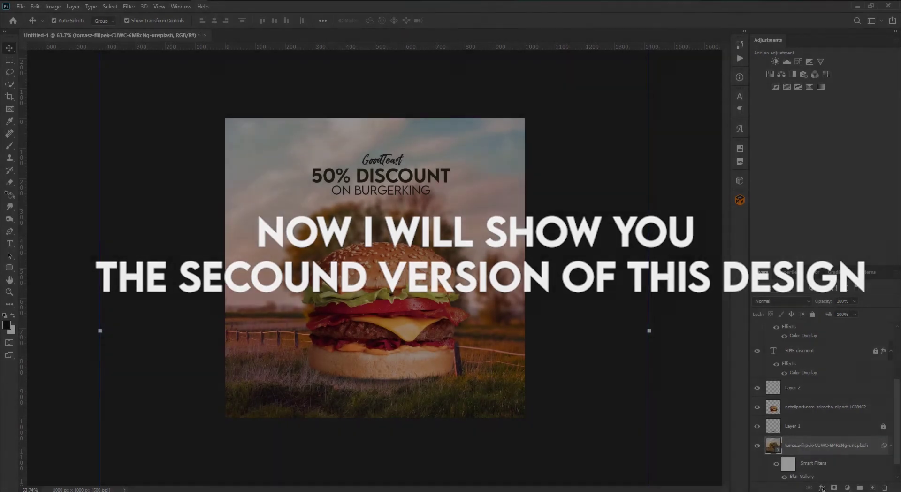
Step: Give the background photo layer an ffd303 Color Overlay and lock the layer
click(823, 486)
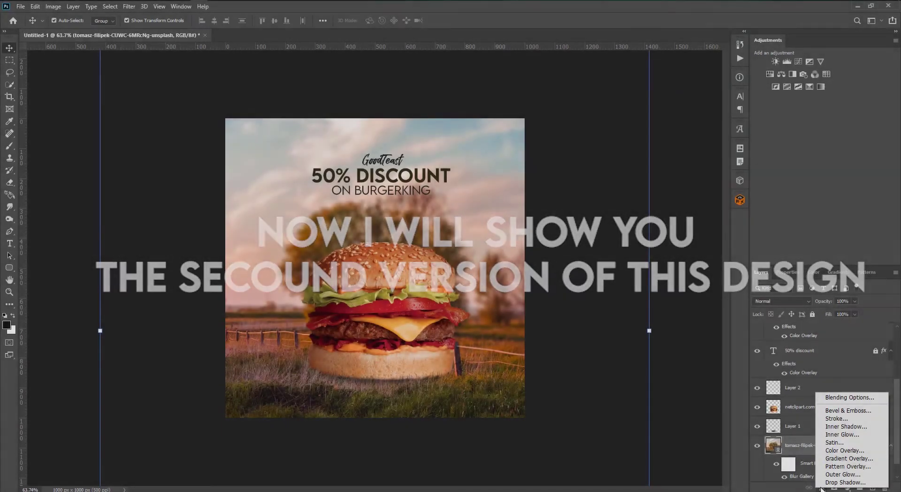
click(834, 451)
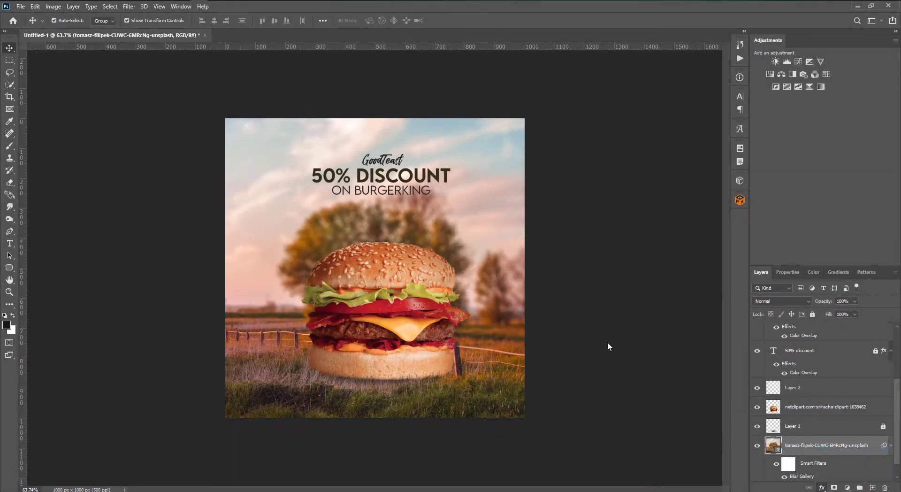
click(751, 301)
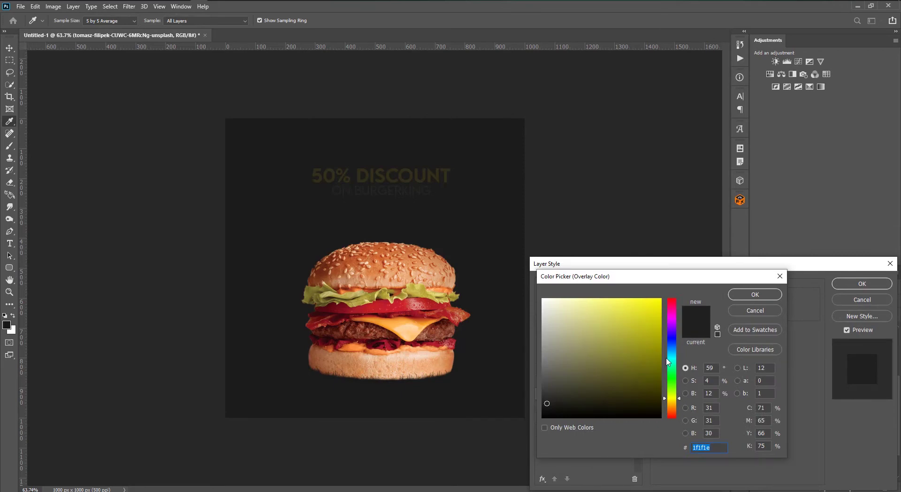
drag(667, 361, 667, 406)
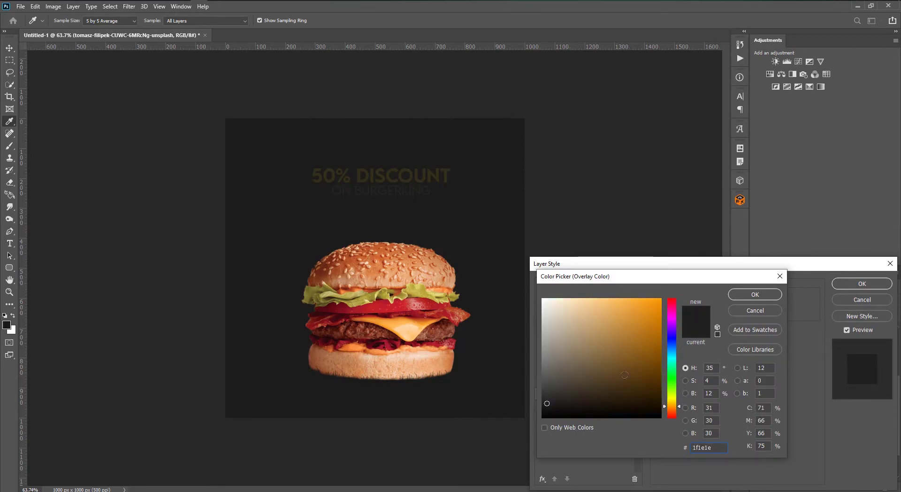
click(661, 297)
click(671, 401)
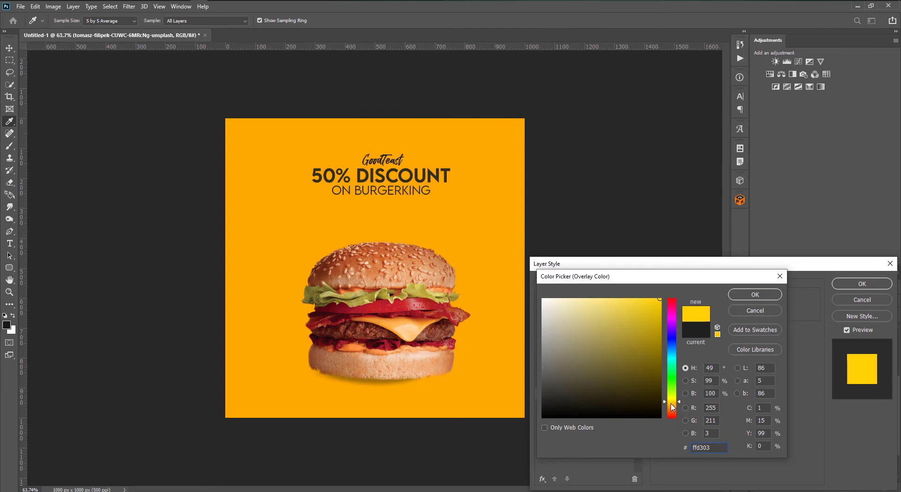
key(Return)
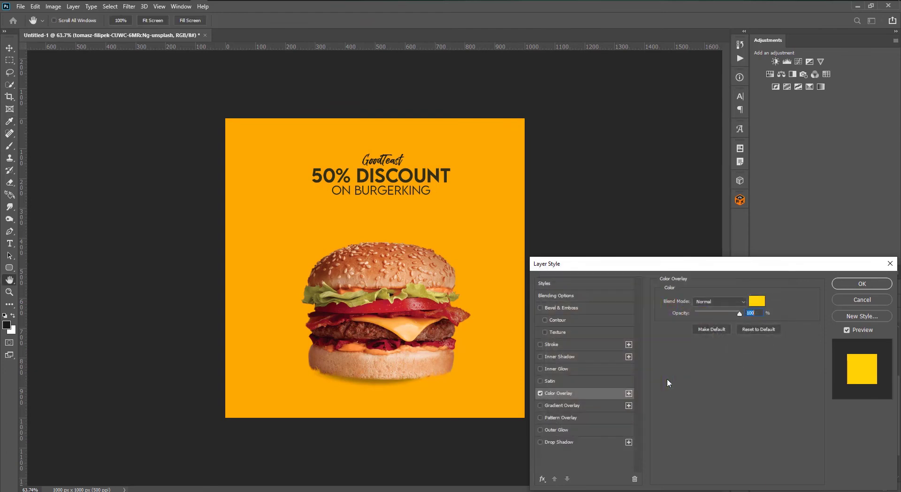
key(Return)
click(812, 314)
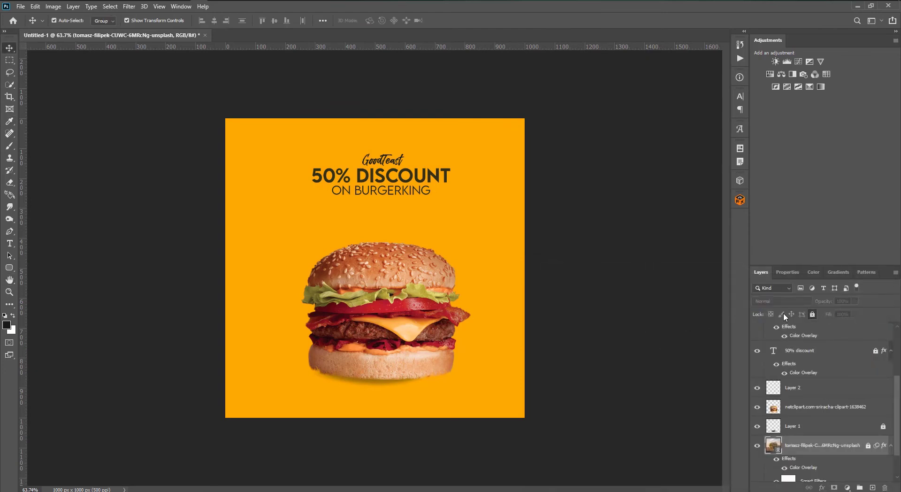
Step: Replace the old burger with a linked burger image, smaller and at the lower centre
click(402, 281)
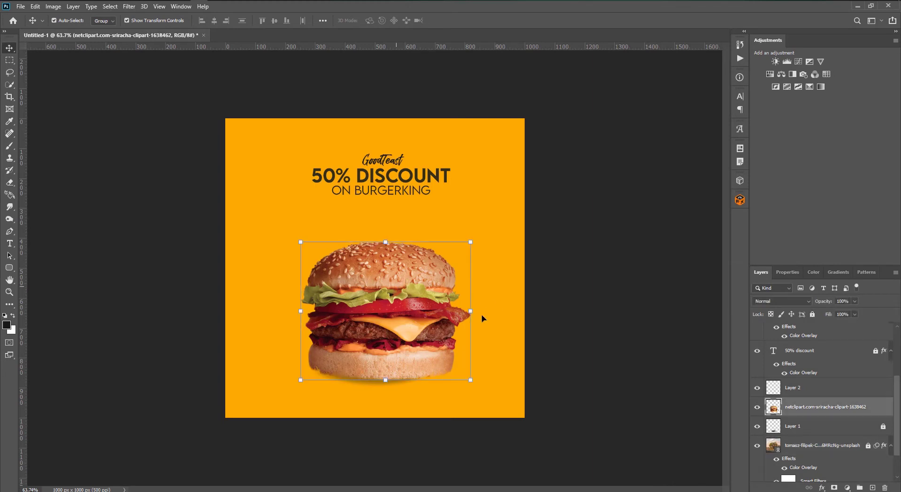
key(Delete)
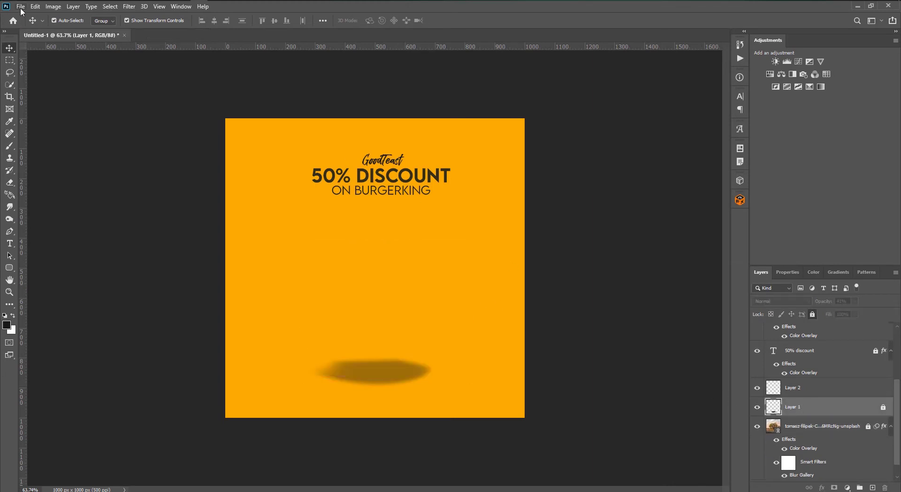
click(21, 6)
click(42, 202)
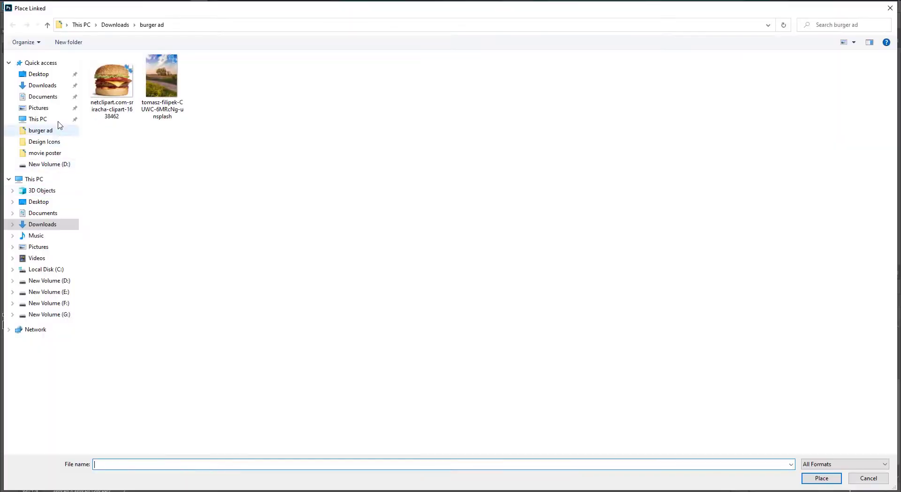
double_click(104, 92)
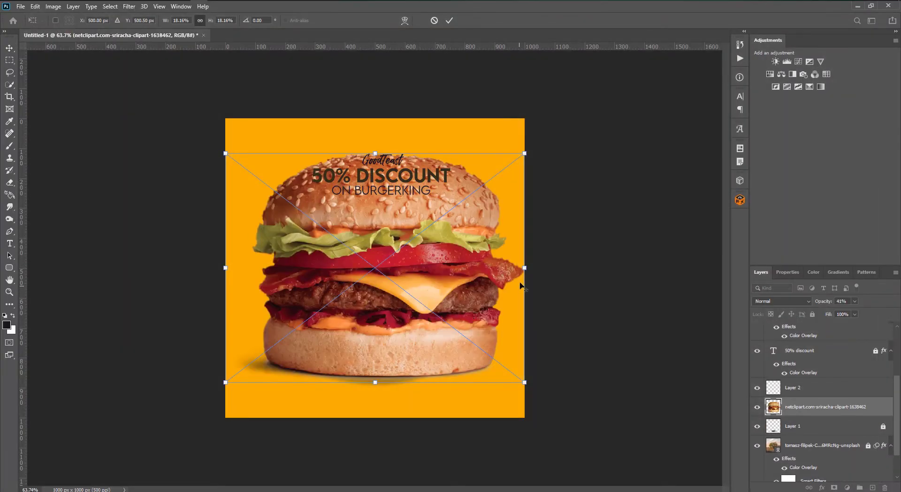
mouse_move(525, 268)
mouse_down()
mouse_move(462, 268)
mouse_move(416, 327)
mouse_up()
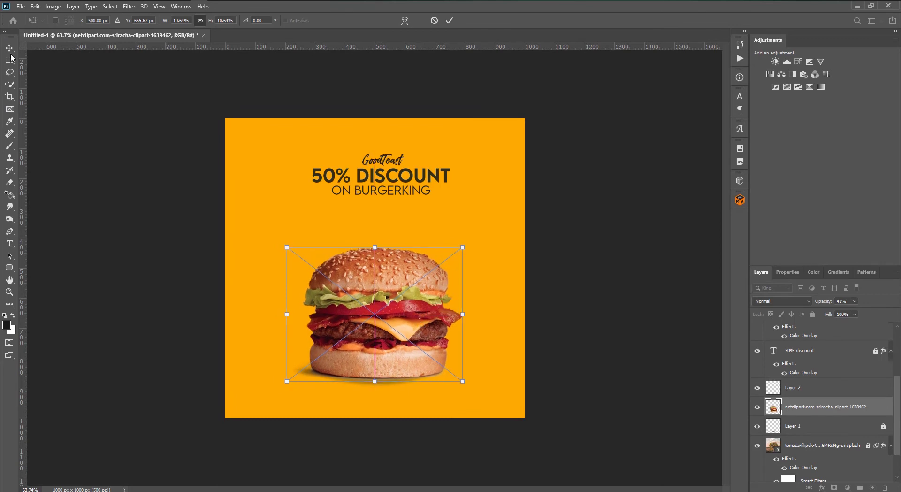
key(Return)
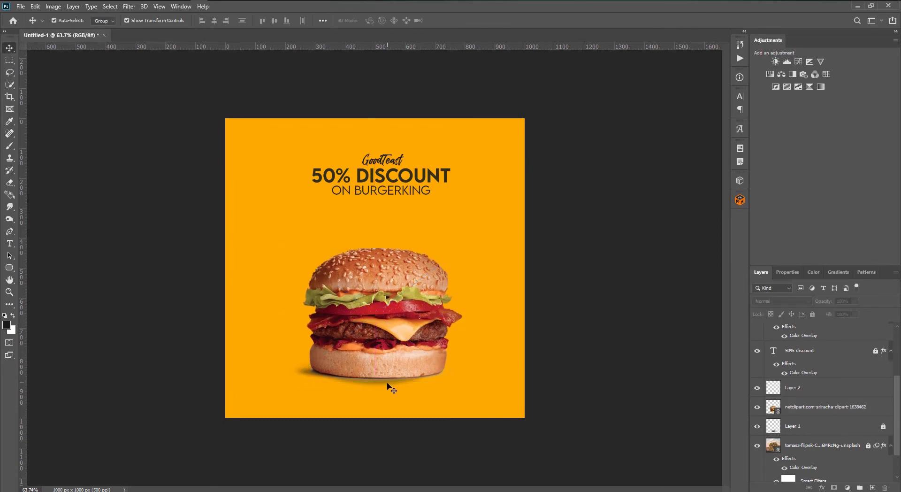
Step: Delete the old shadow layer, Layer 1
click(436, 384)
click(790, 397)
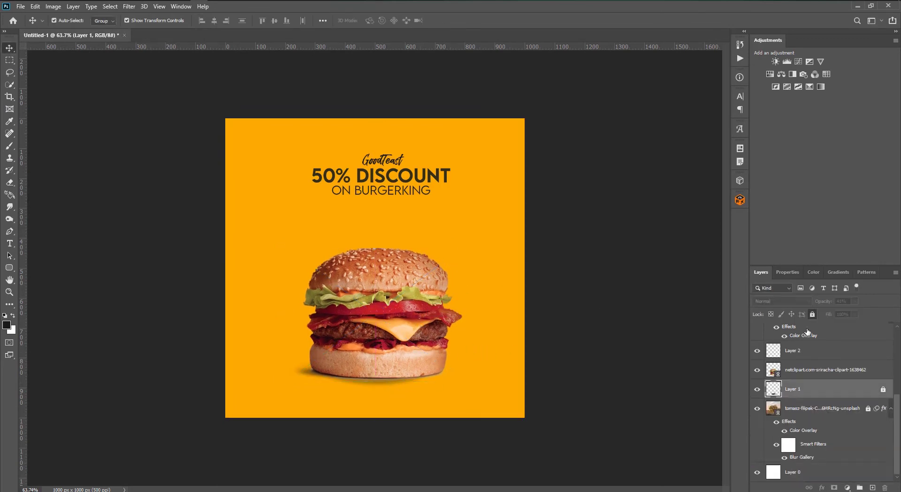
key(Delete)
click(571, 327)
Step: Lock the burger layer and add a new empty layer on top
click(389, 297)
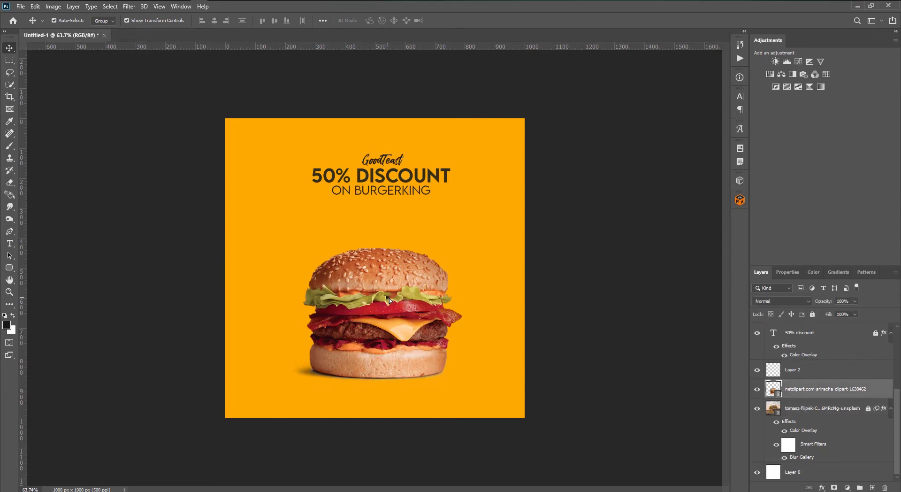
click(559, 329)
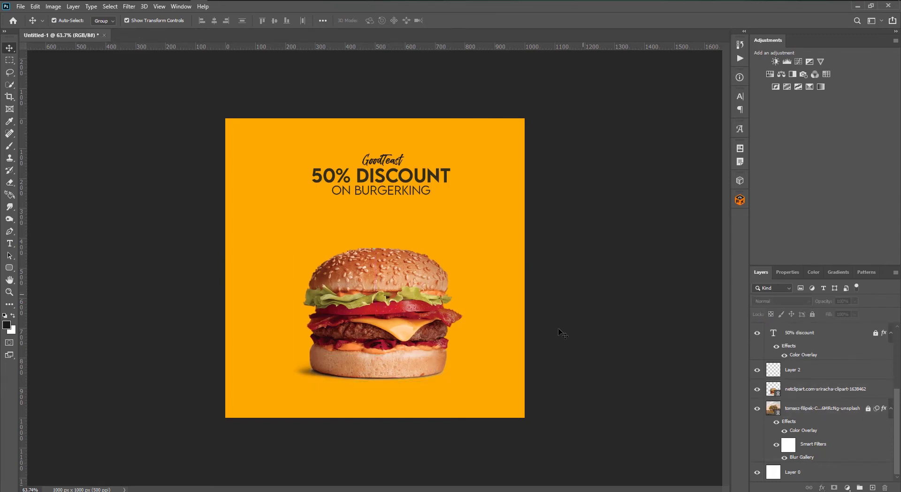
click(453, 296)
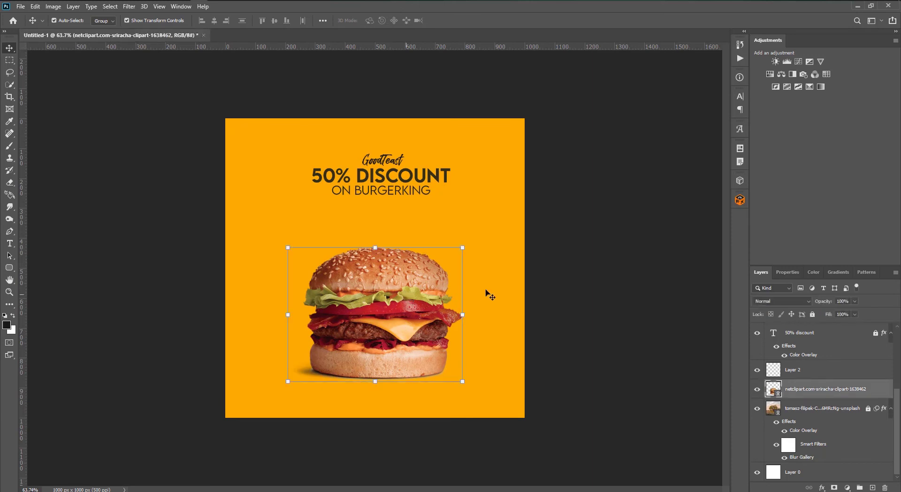
click(812, 314)
click(575, 284)
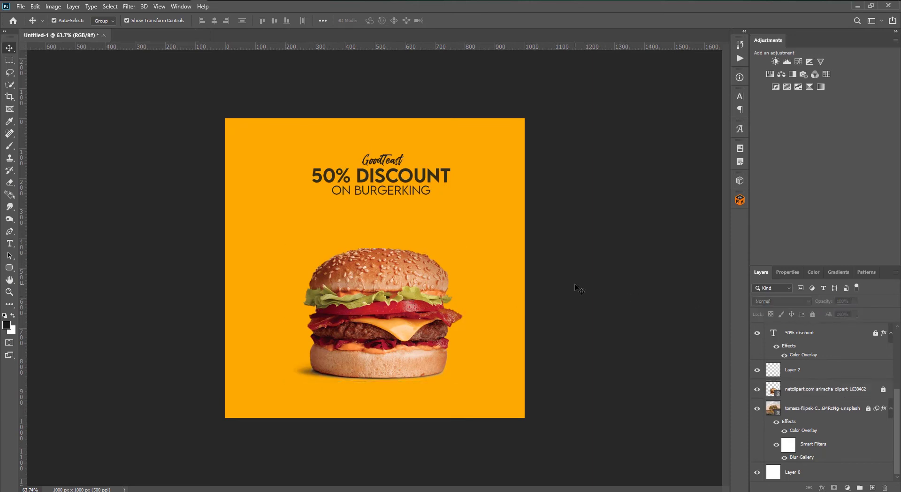
scroll(443, 356, down, 1)
scroll(356, 160, up, 1)
click(871, 486)
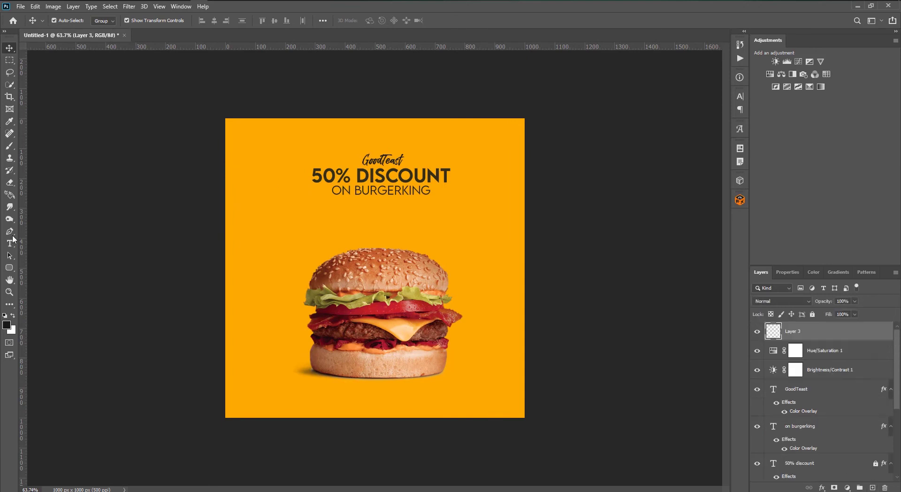
Step: Draw a white 589 px circle over the burger with the Ellipse tool
right_click(11, 271)
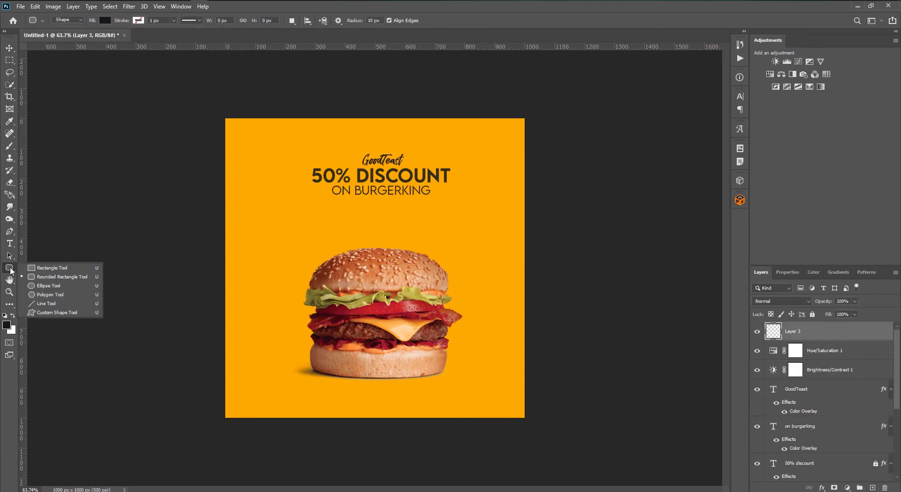
click(52, 277)
drag(291, 182, 466, 351)
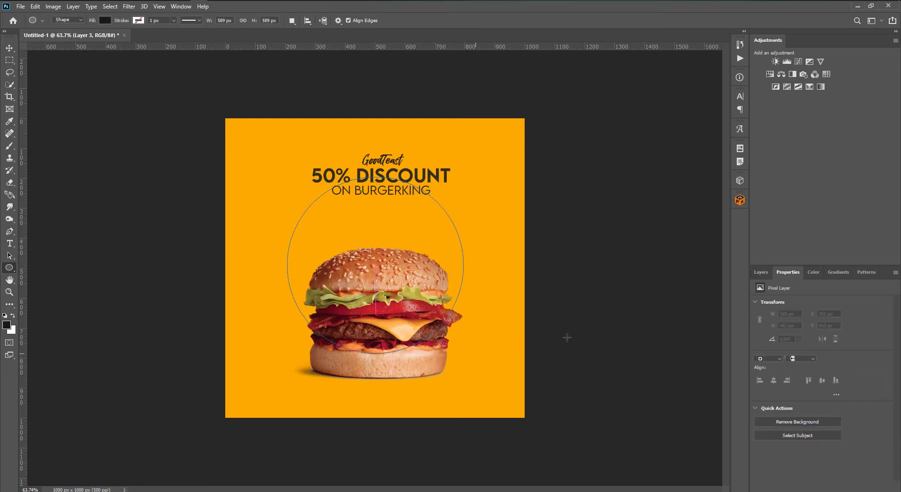
click(758, 347)
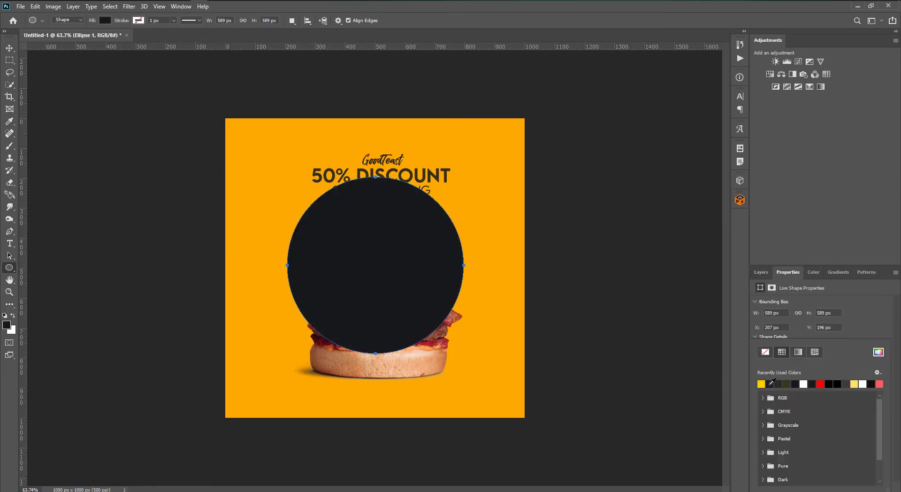
click(862, 383)
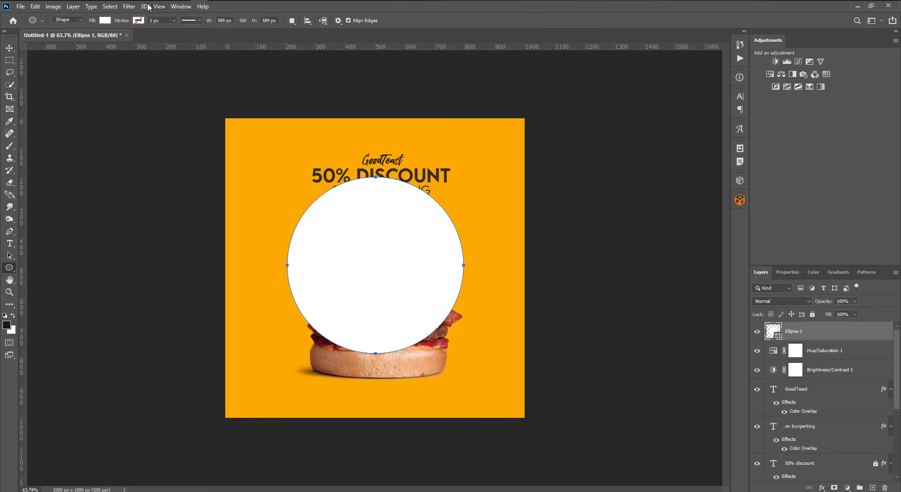
Step: Blur the circle with a 164.7 px Gaussian Blur smart filter and move its layer lower
click(129, 6)
mouse_move(181, 112)
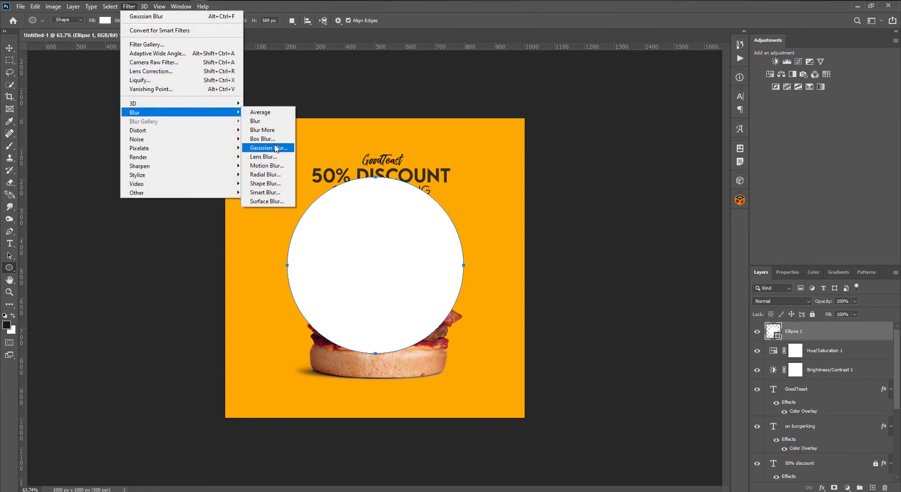
click(276, 149)
click(450, 189)
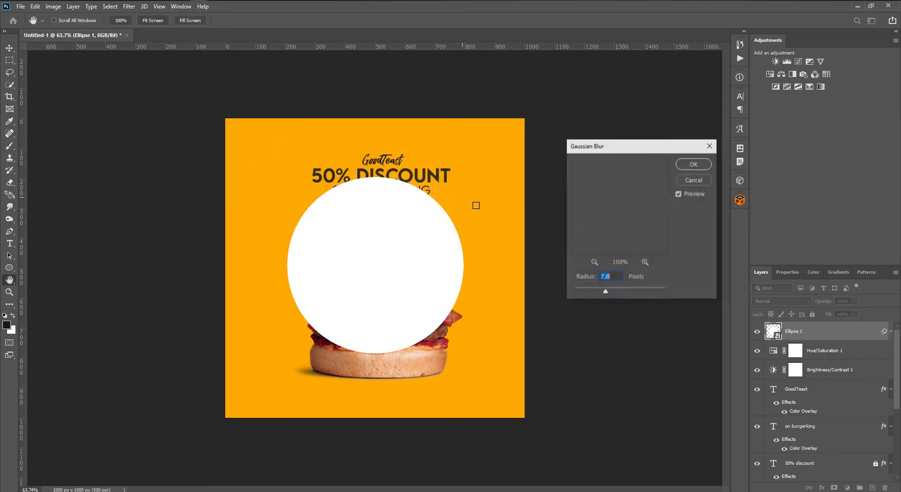
drag(631, 293, 643, 294)
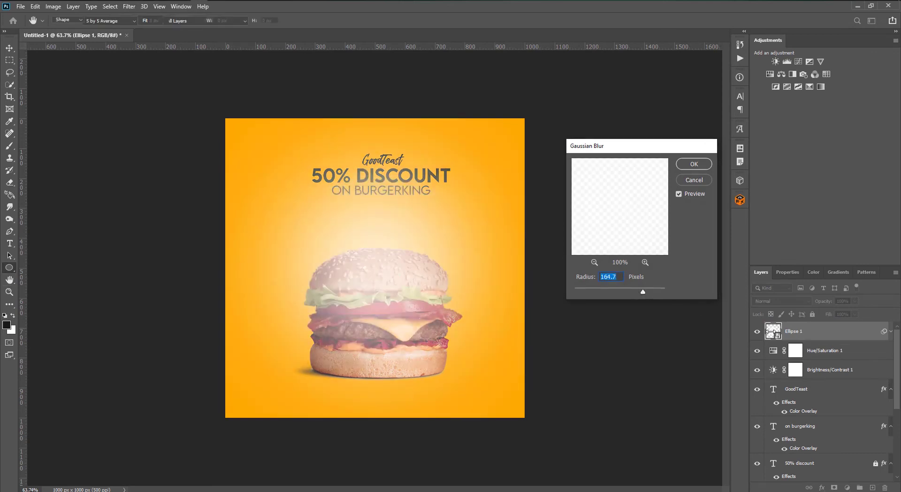
key(Return)
drag(826, 331, 849, 483)
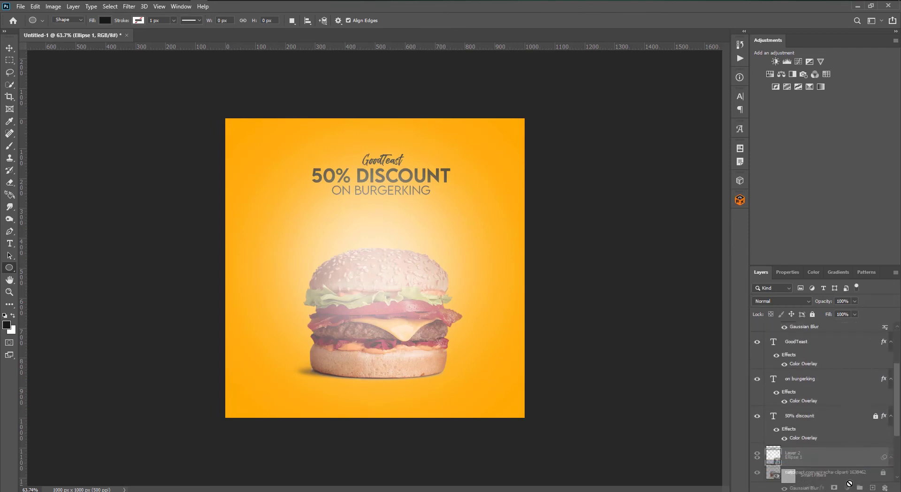
Step: Place the glow layer beneath the burger and set its opacity to 65%
drag(849, 483, 823, 408)
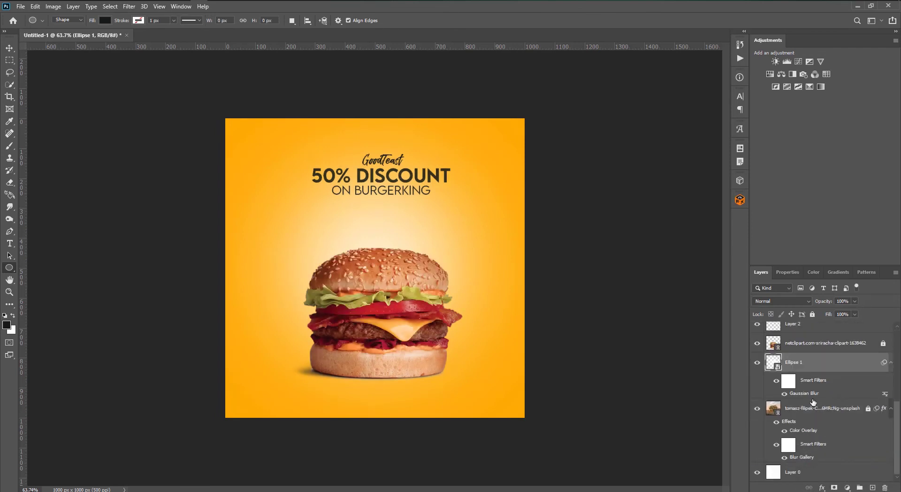
click(10, 46)
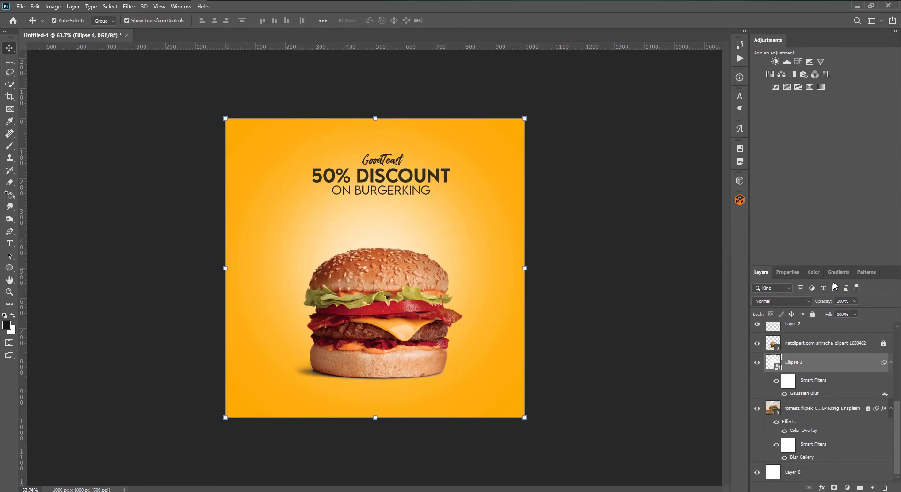
click(854, 300)
click(835, 311)
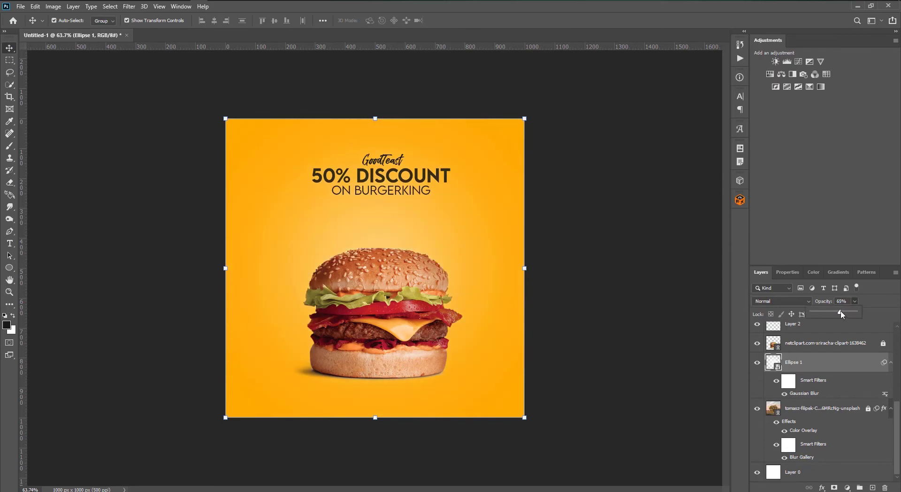
Step: Enlarge the glow circle to about 131% (770 px) around the burger
click(525, 268)
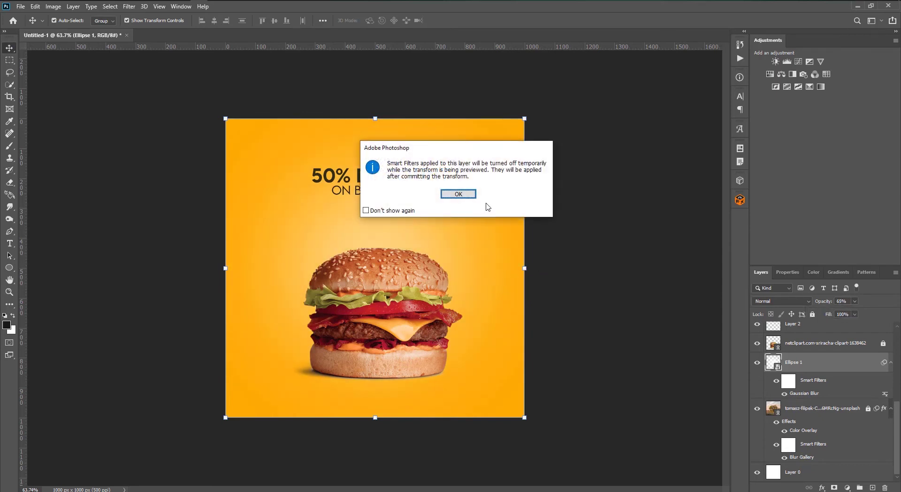
click(469, 196)
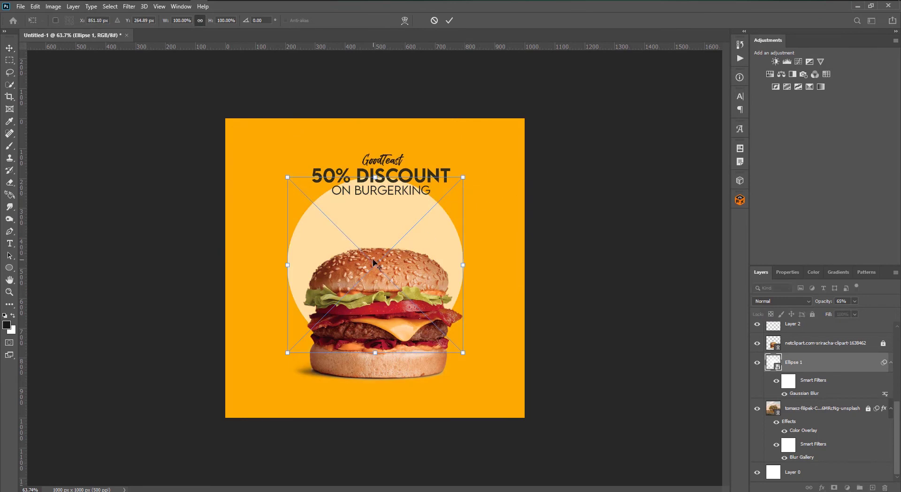
mouse_move(463, 177)
mouse_down()
mouse_move(505, 119)
mouse_move(543, 265)
mouse_up()
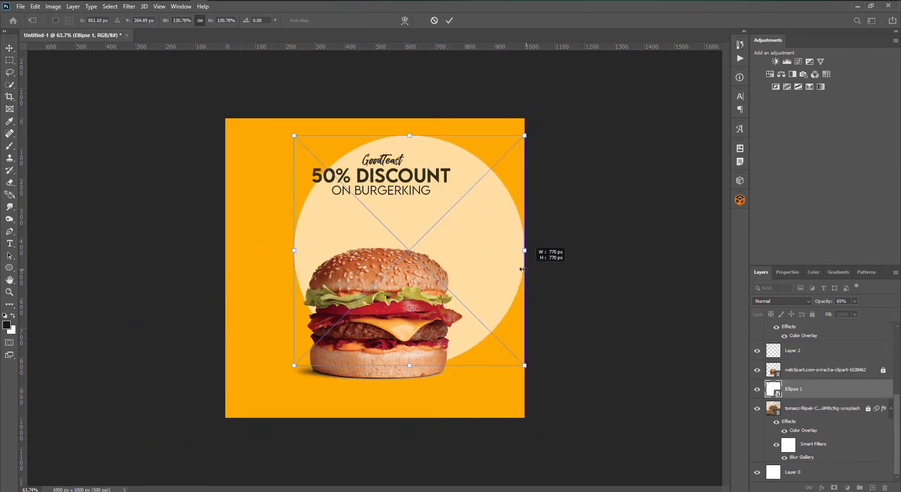
drag(541, 270, 498, 266)
key(Return)
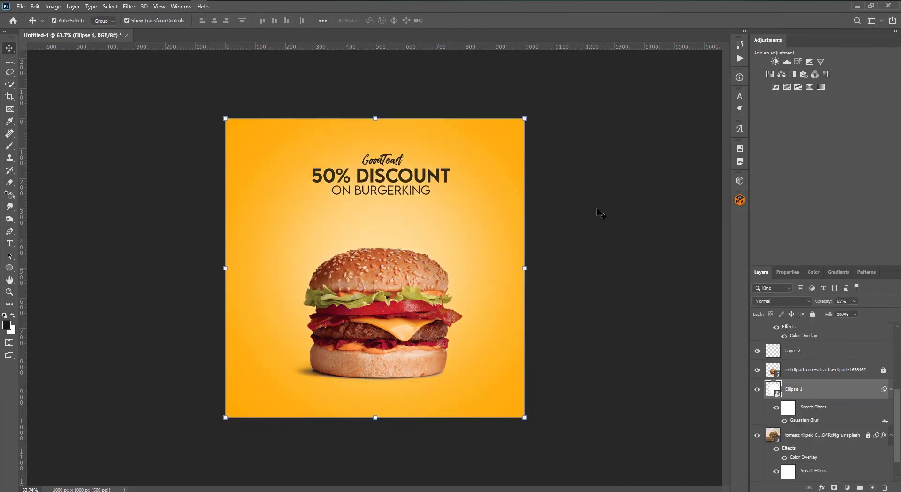
ctrl+click(821, 397)
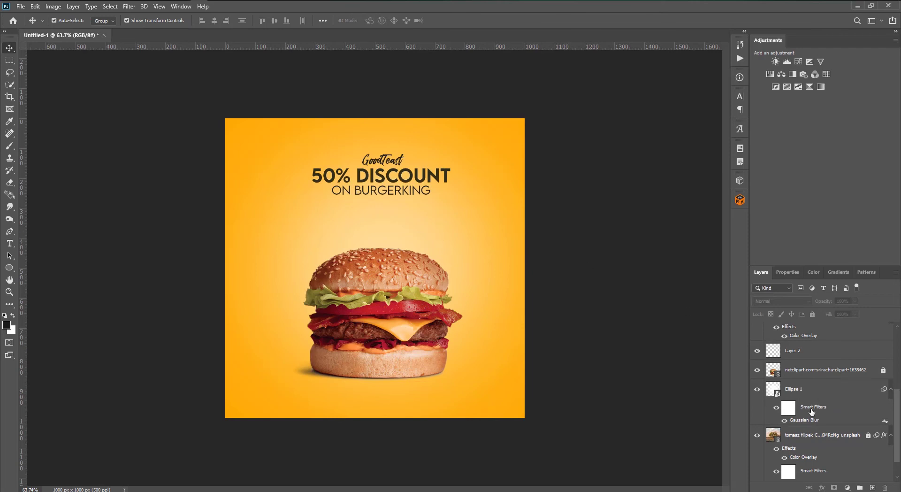
scroll(811, 412, down, 1)
scroll(804, 419, down, 1)
Step: Add a Hue/Saturation adjustment above the background with hue -7 and saturation +3
click(803, 408)
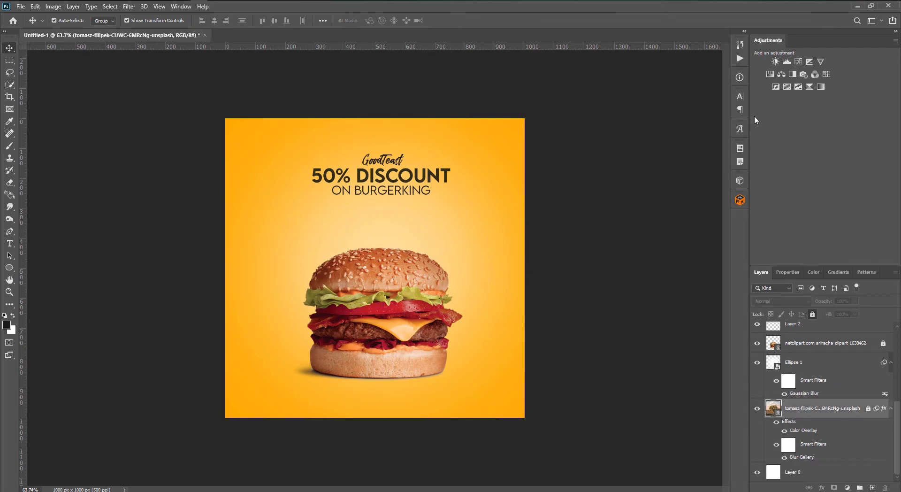
click(770, 73)
mouse_move(820, 341)
mouse_down()
mouse_move(779, 340)
mouse_move(835, 344)
mouse_up()
mouse_move(856, 341)
mouse_down()
mouse_move(796, 342)
mouse_move(817, 343)
mouse_up()
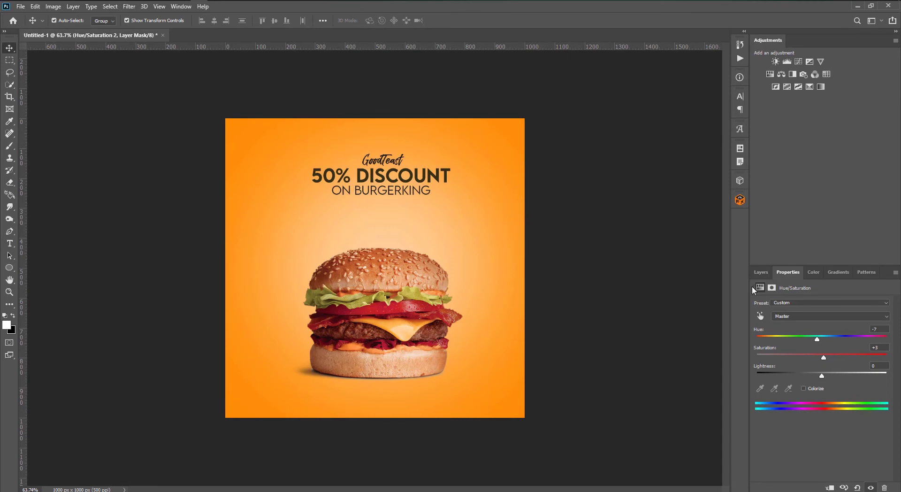
click(761, 272)
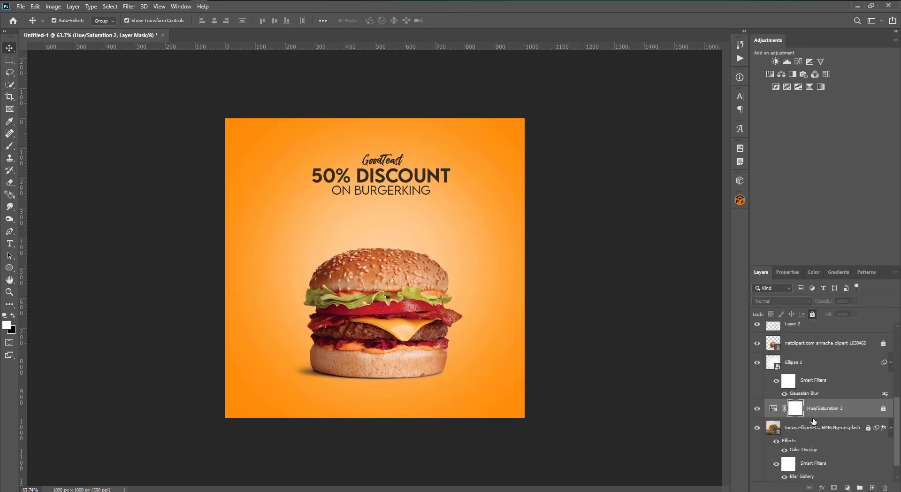
scroll(807, 403, up, 1)
key(alt+bracketright)
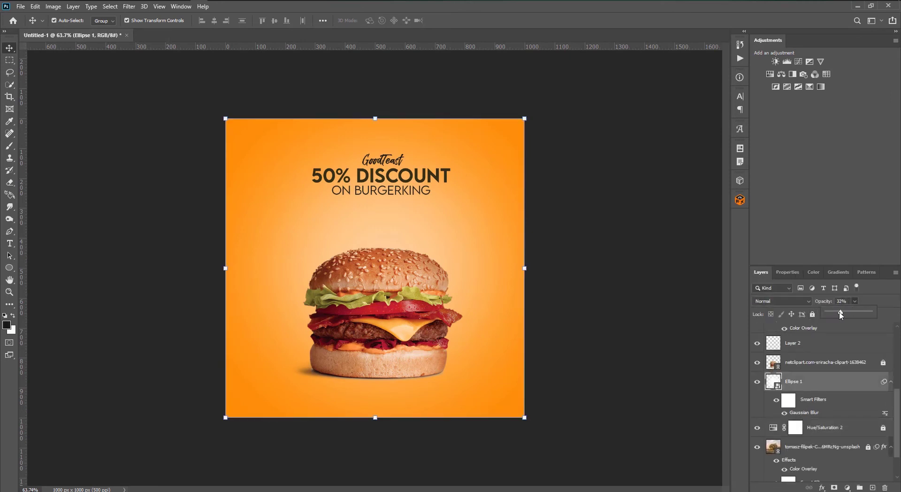
Step: Set the glow layer to 43% opacity and lock it
drag(840, 314, 847, 314)
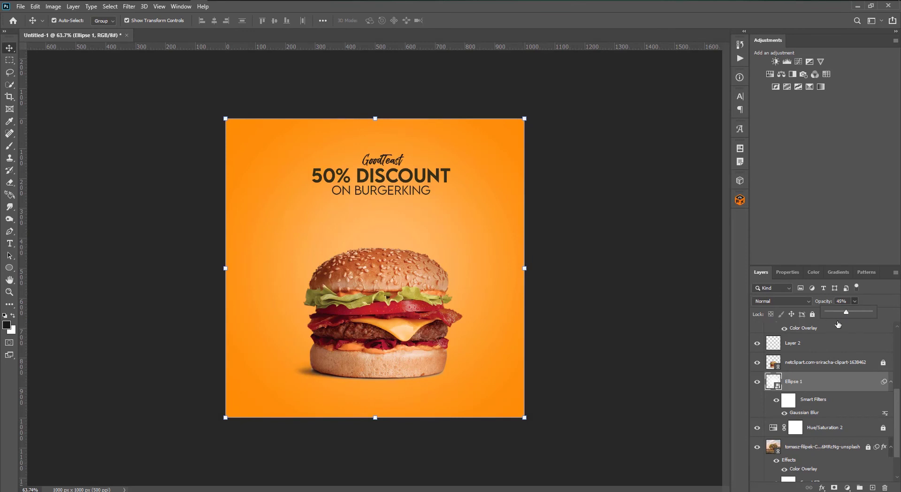
drag(856, 315, 844, 313)
click(716, 383)
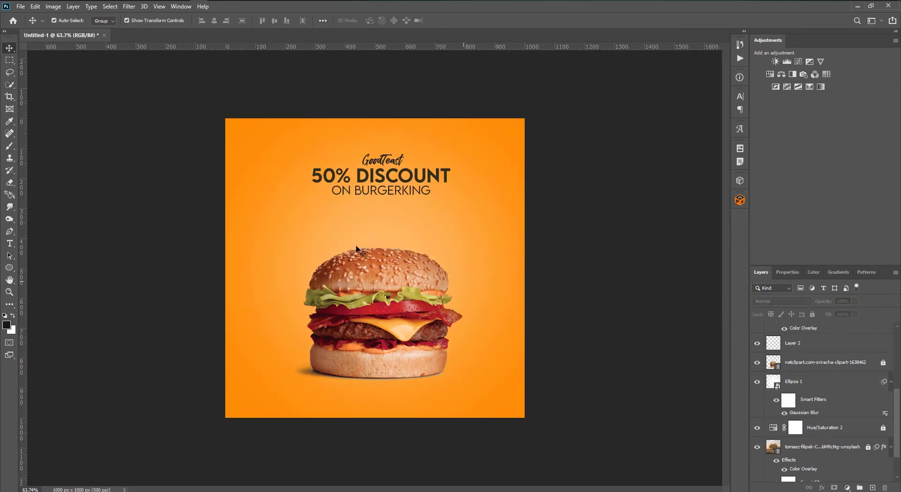
click(390, 164)
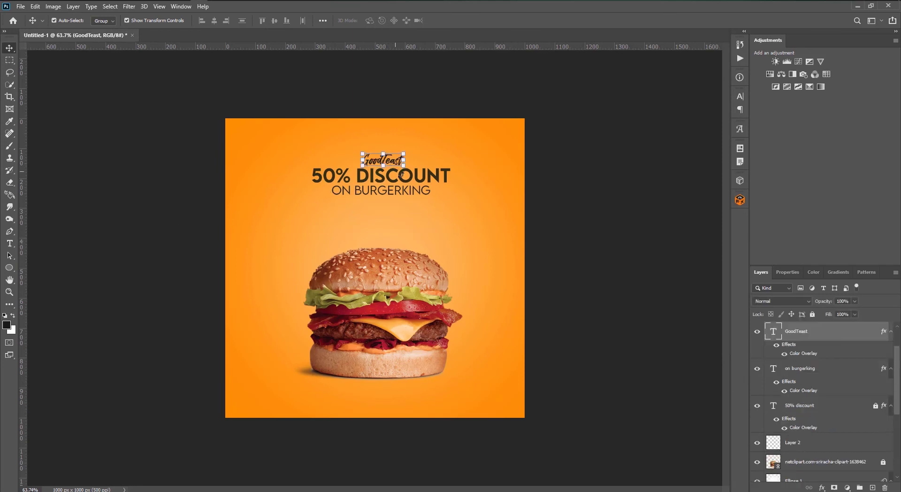
click(433, 174)
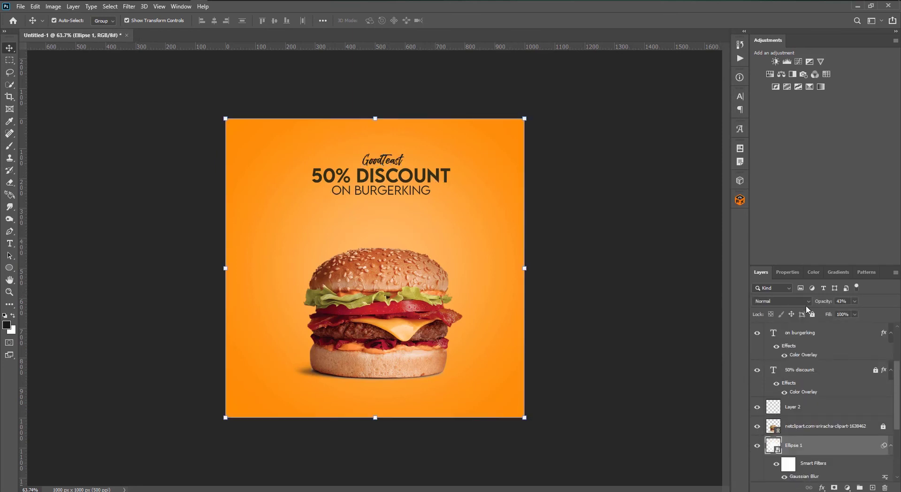
click(812, 314)
Step: Lock the base layer and unlock the 50% discount headline layer
click(436, 178)
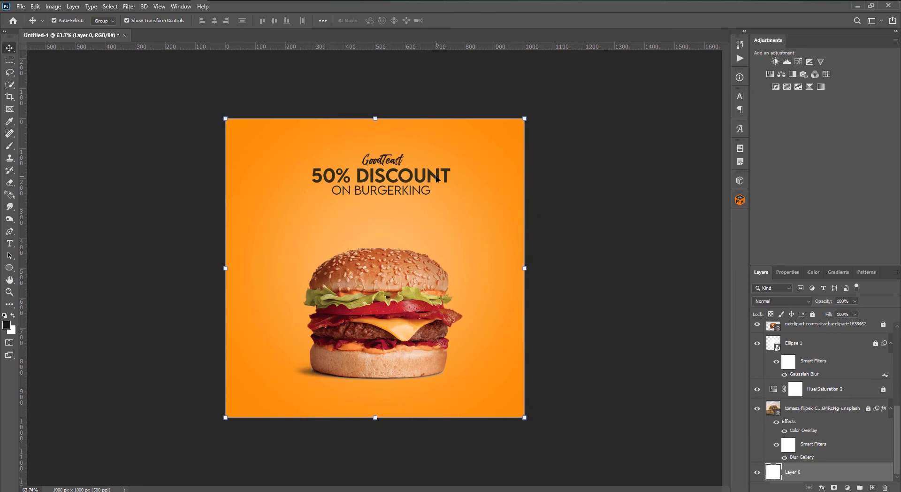
click(813, 314)
click(391, 177)
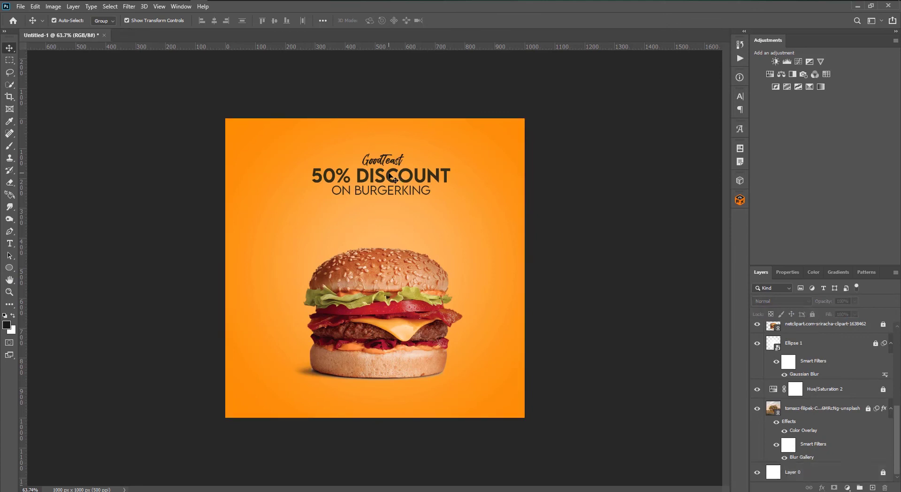
scroll(810, 357, up, 3)
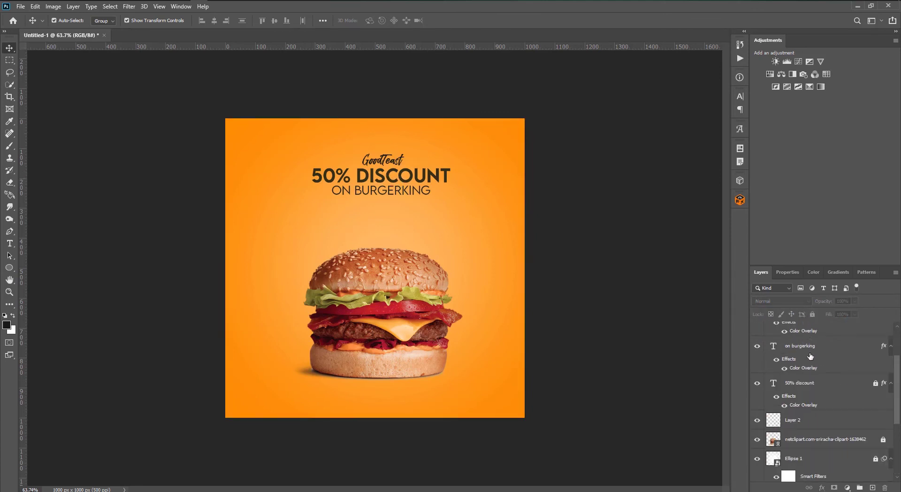
click(799, 382)
click(812, 314)
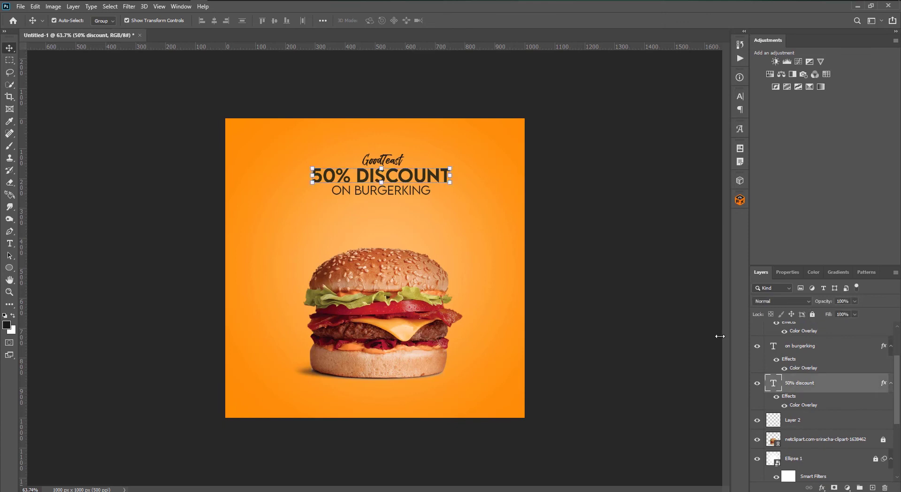
Step: Duplicate the 50% discount headline below ON BURGERKING and set its colour to ffffff
key(ctrl+j)
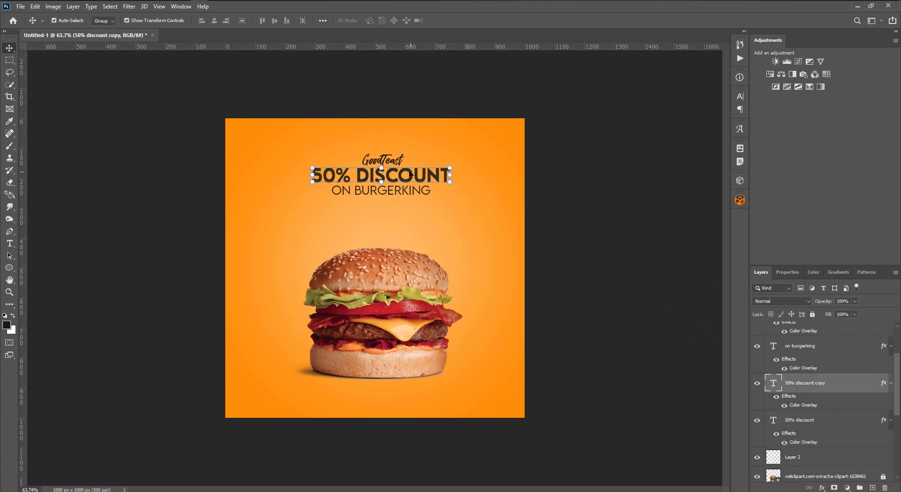
drag(412, 176, 413, 215)
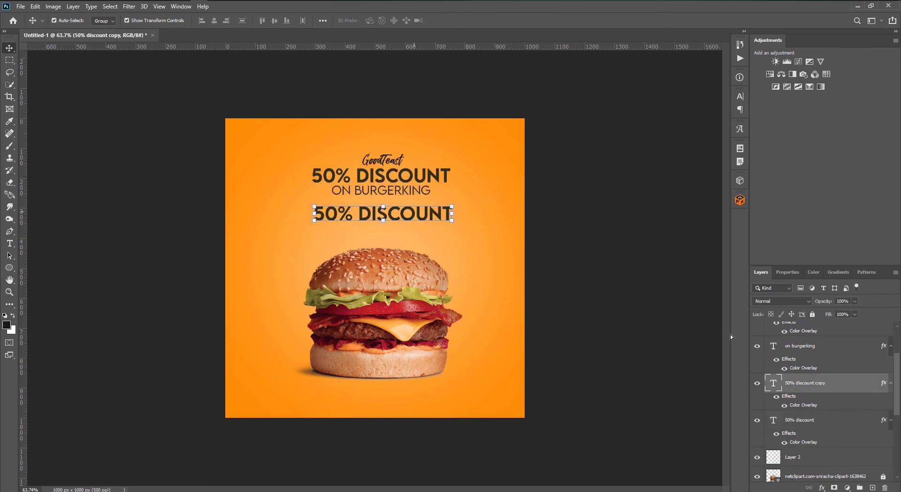
click(782, 275)
click(828, 414)
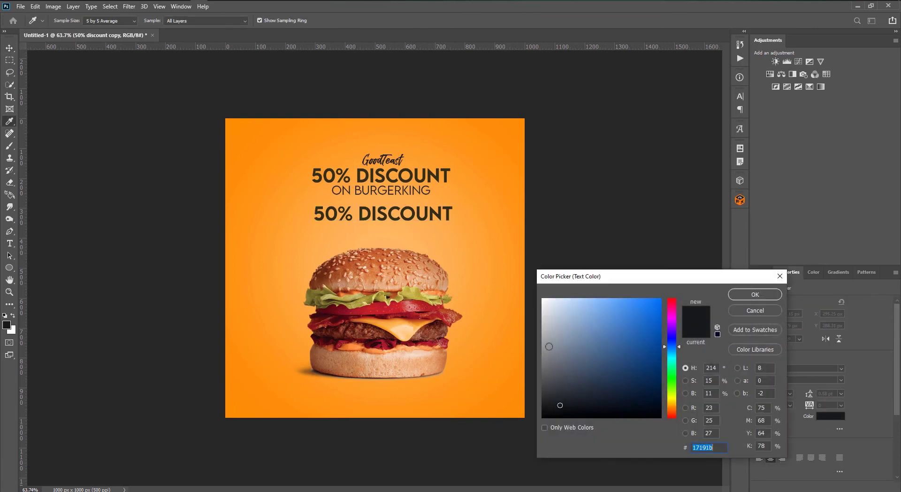
text(ffffff)
key(Escape)
key(v)
click(760, 272)
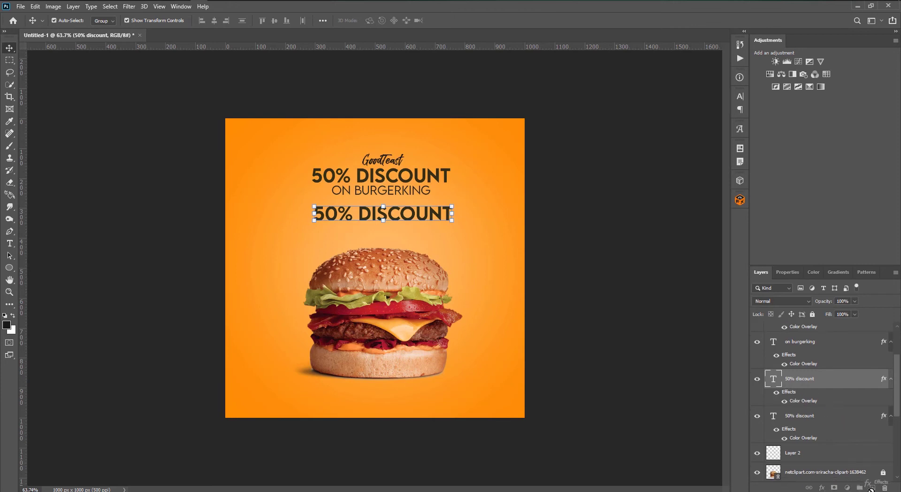
Step: Remove the copy's colour overlay and set its blend mode to Multiply
drag(794, 401, 883, 488)
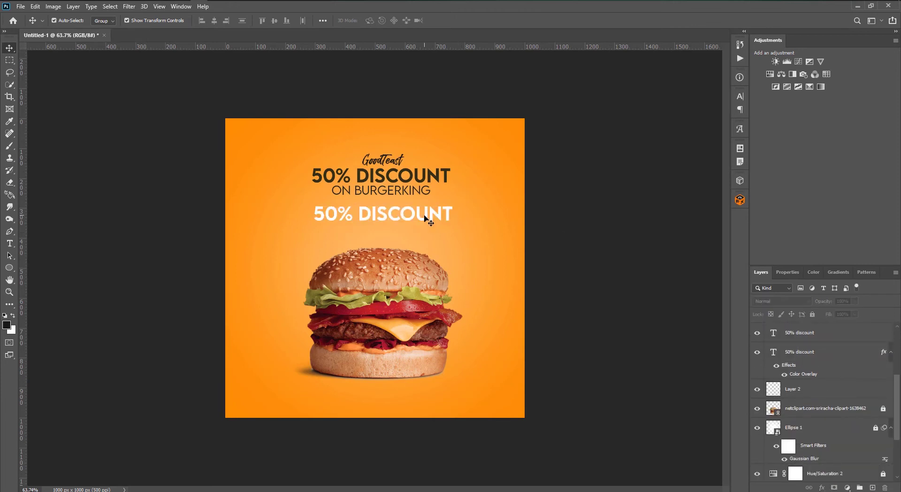
click(774, 301)
click(771, 296)
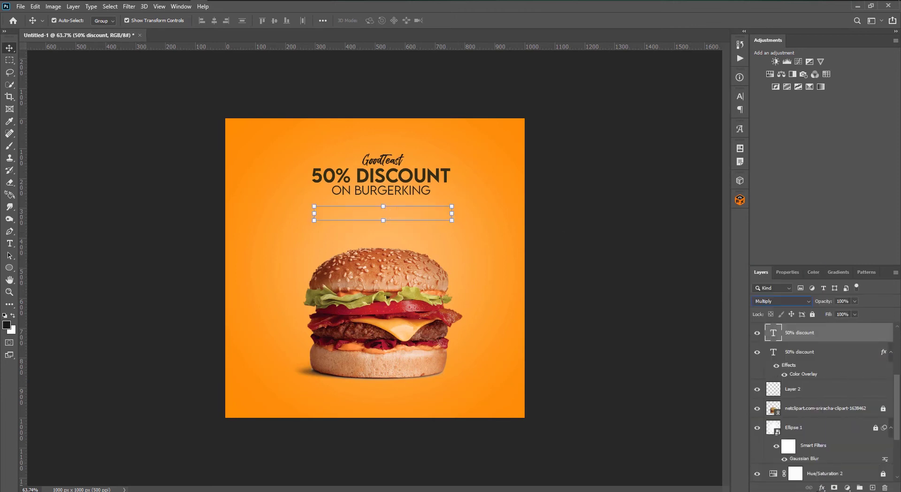
click(821, 487)
click(826, 413)
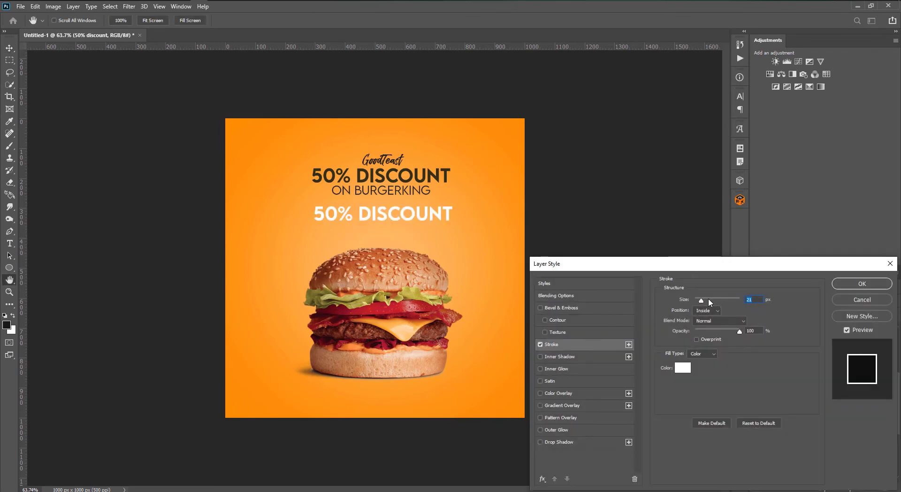
Step: Set the text's white Stroke to 4 px, positioned inside
drag(697, 302, 694, 301)
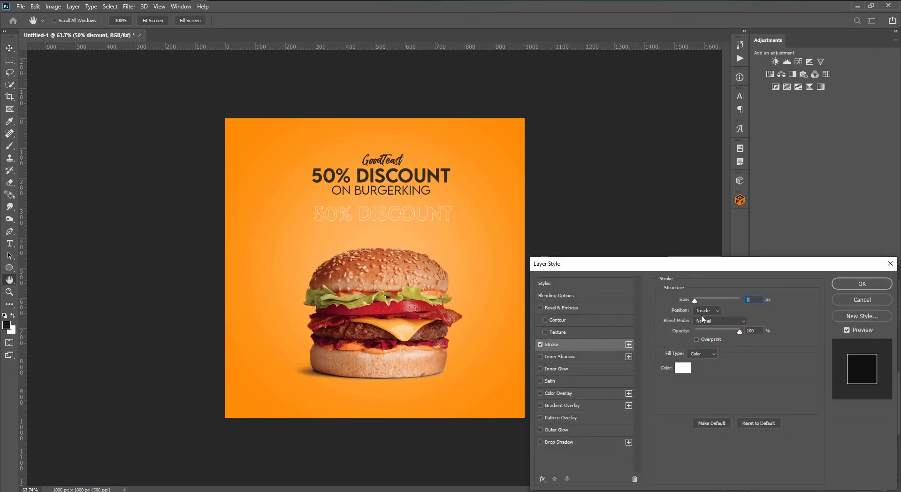
click(706, 310)
click(706, 315)
click(695, 301)
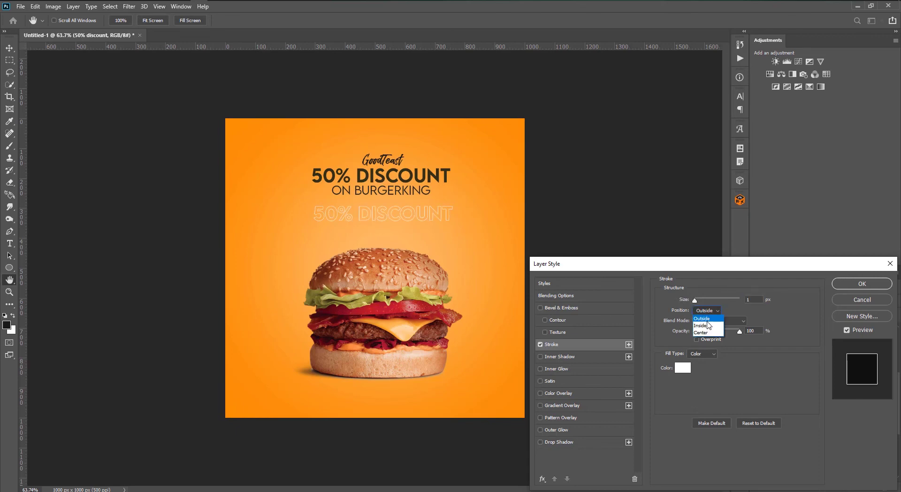
click(701, 325)
drag(694, 300, 695, 300)
Step: Apply the stroke, then scale the outline text about 921%, rotate it 90° and move it left
key(Return)
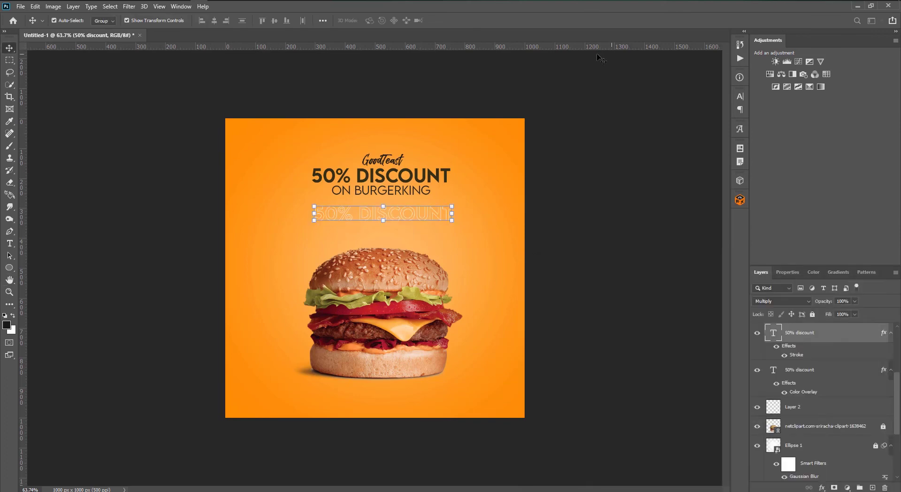
drag(452, 213, 534, 214)
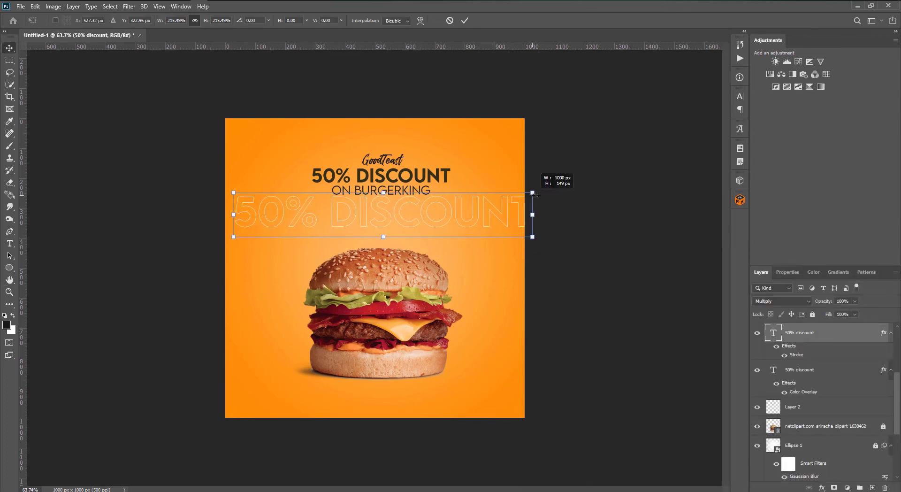
mouse_move(398, 136)
mouse_down()
mouse_move(320, 159)
mouse_move(316, 175)
mouse_up()
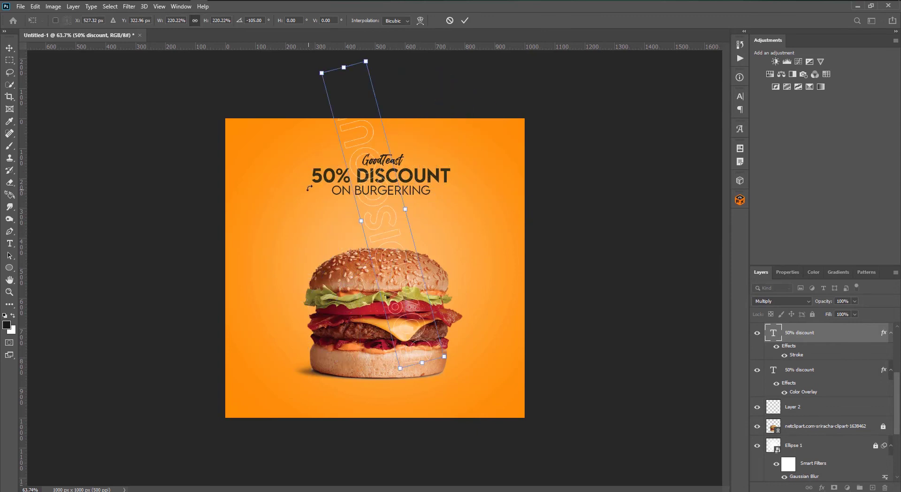
drag(411, 214, 478, 215)
drag(376, 226, 315, 240)
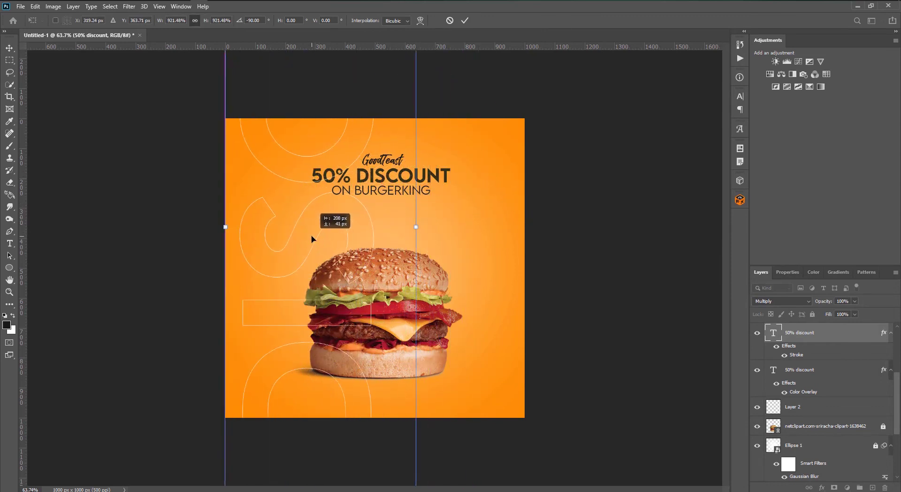
click(9, 52)
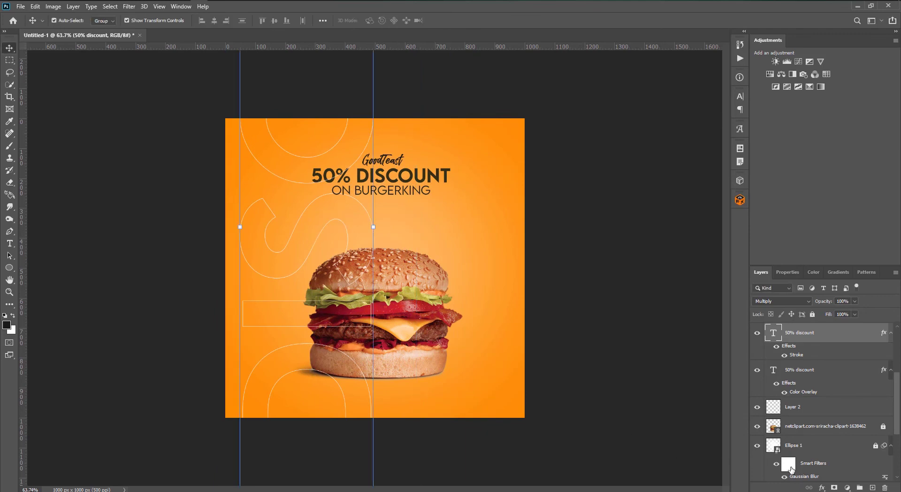
Step: Change the outline text's Stroke colour to near-black #100e0e
click(820, 488)
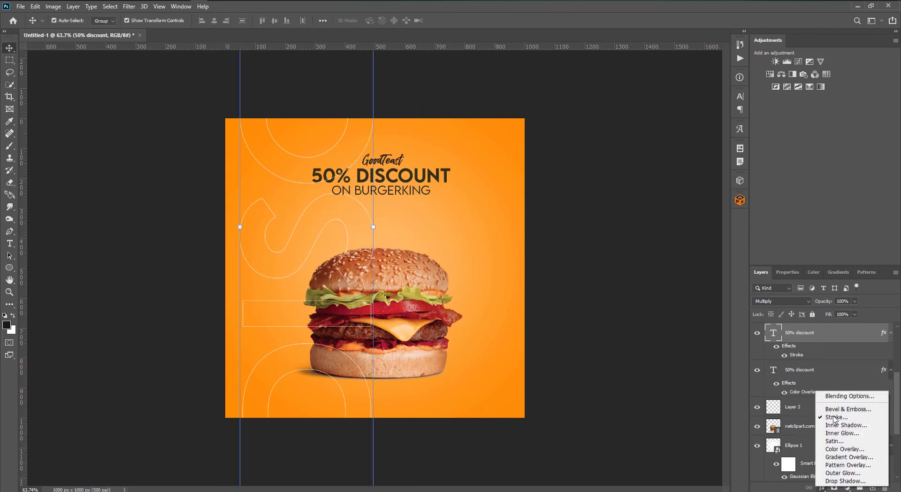
click(599, 384)
click(678, 367)
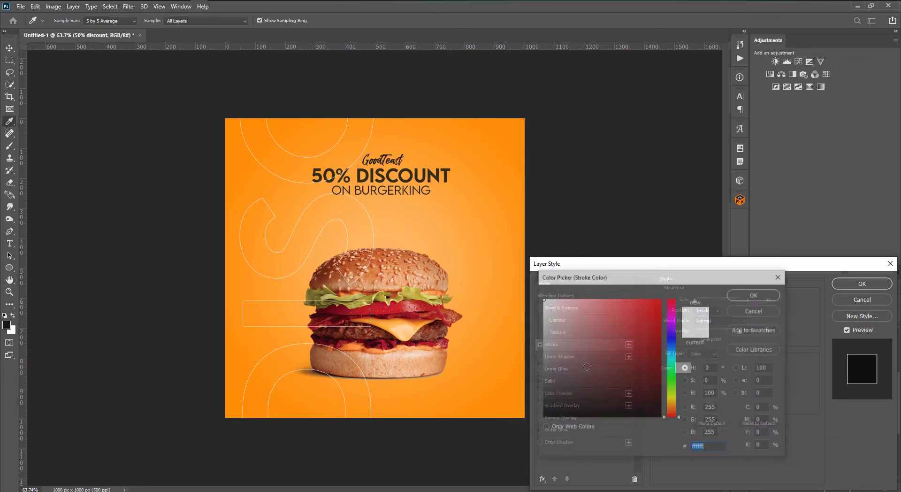
click(555, 410)
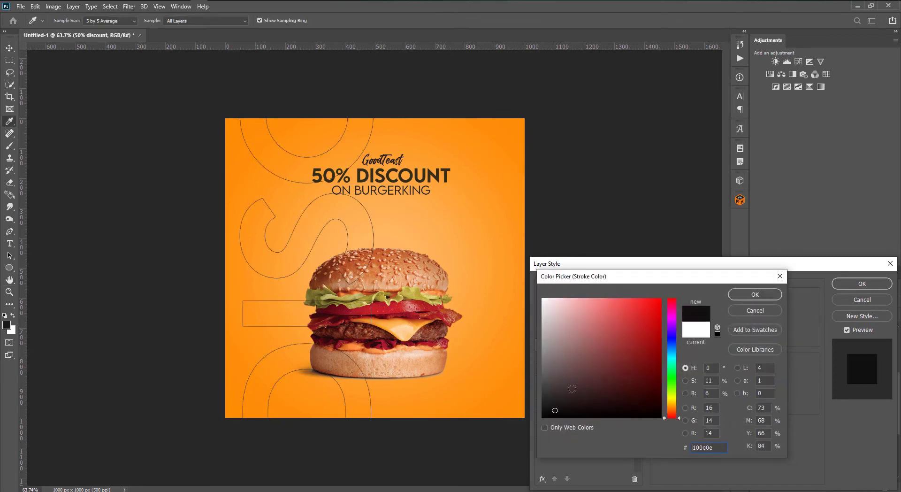
click(755, 294)
click(850, 283)
Step: Move the outline text layer behind the burger and fade it to 30% opacity
drag(815, 331, 812, 436)
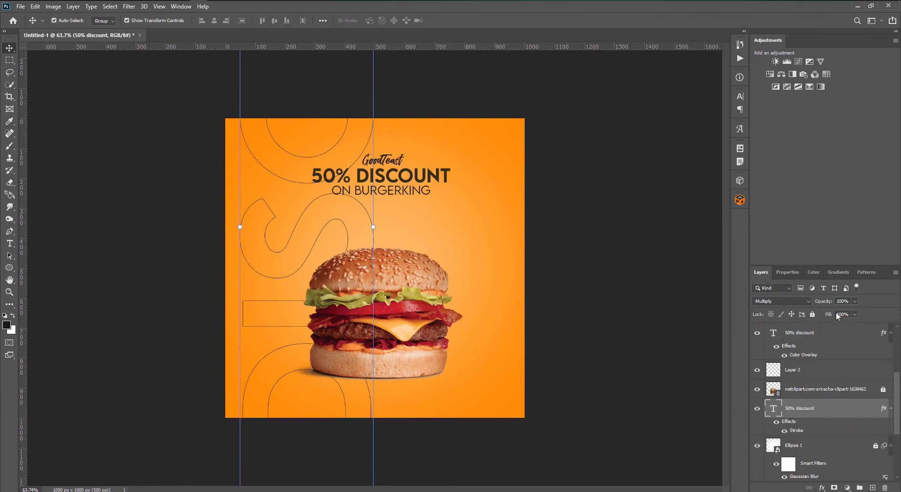
drag(826, 315, 823, 315)
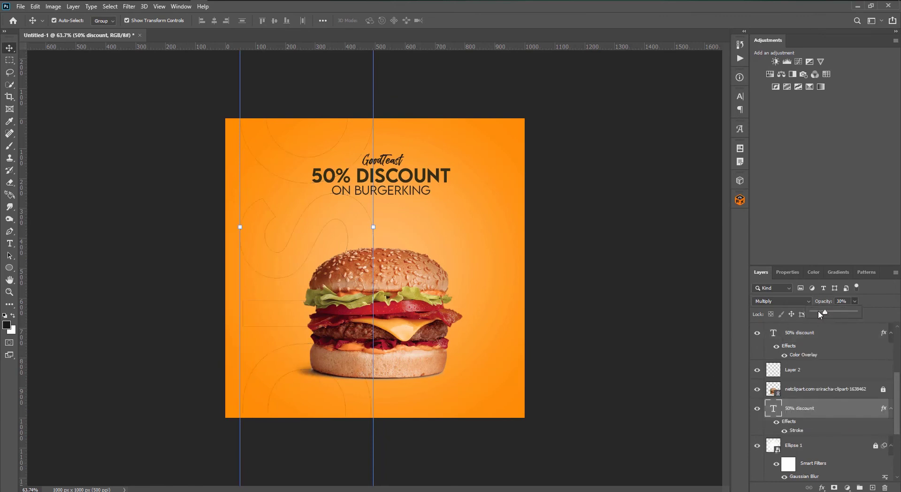
drag(374, 228, 375, 228)
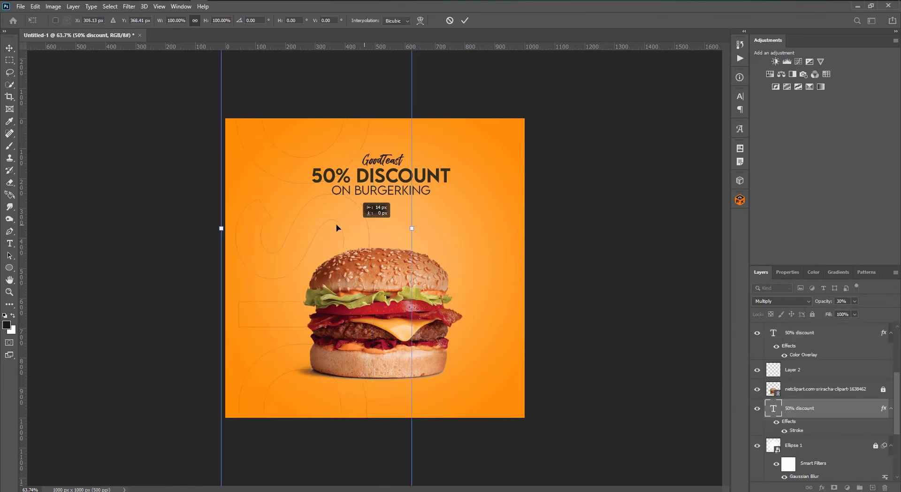
Step: Duplicate the outline 50% DISCOUNT text with Ctrl+J and move the copy up-right
click(8, 48)
key(ctrl+j)
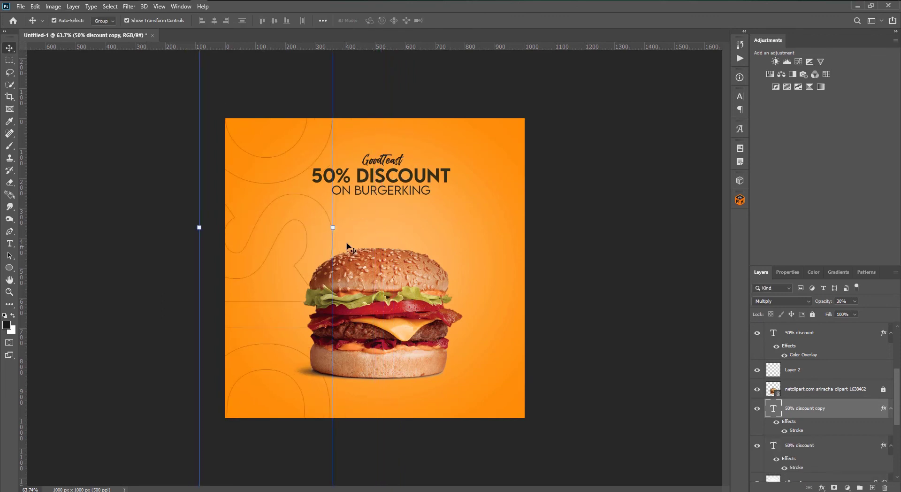
click(334, 228)
drag(358, 218, 575, 82)
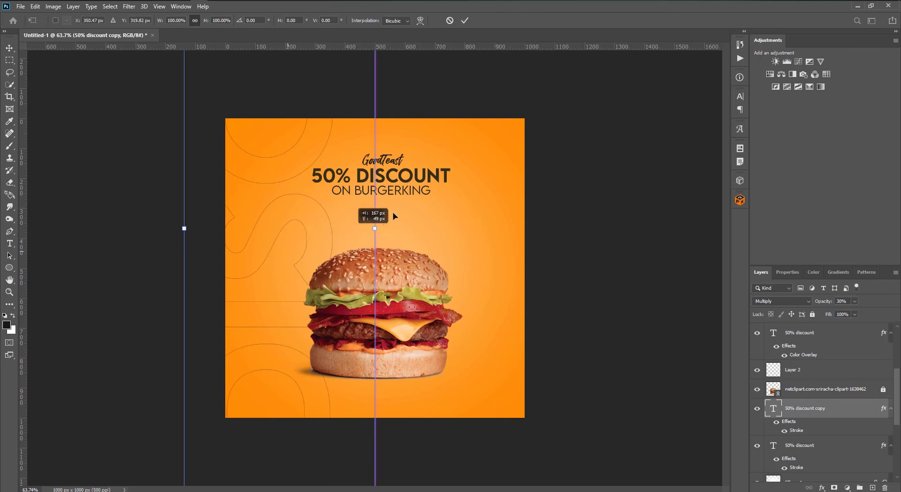
drag(458, 321, 464, 335)
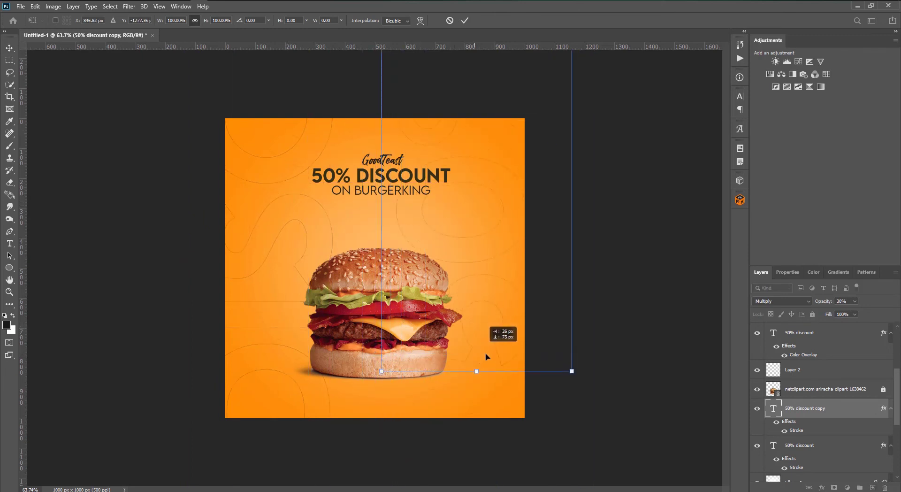
drag(465, 335, 493, 372)
Step: Rotate the copy 90° and place it across the poster's right side
drag(596, 300, 253, 185)
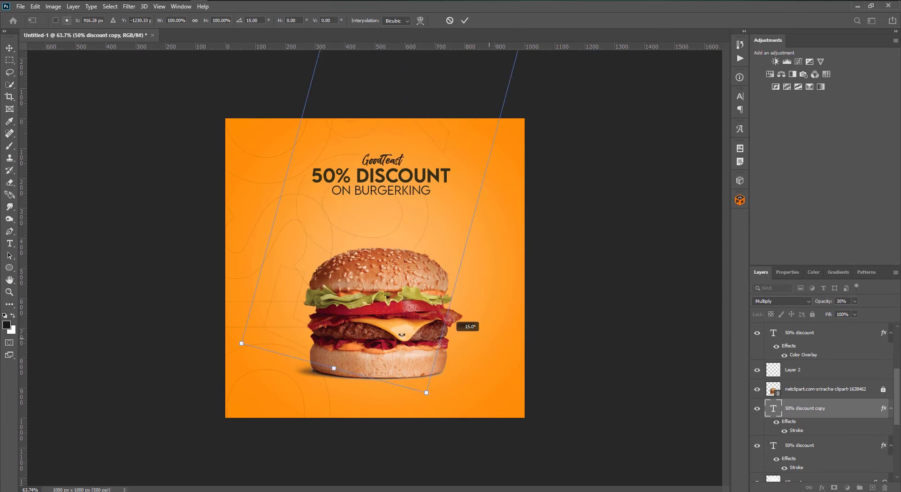
key(ctrl+minus)
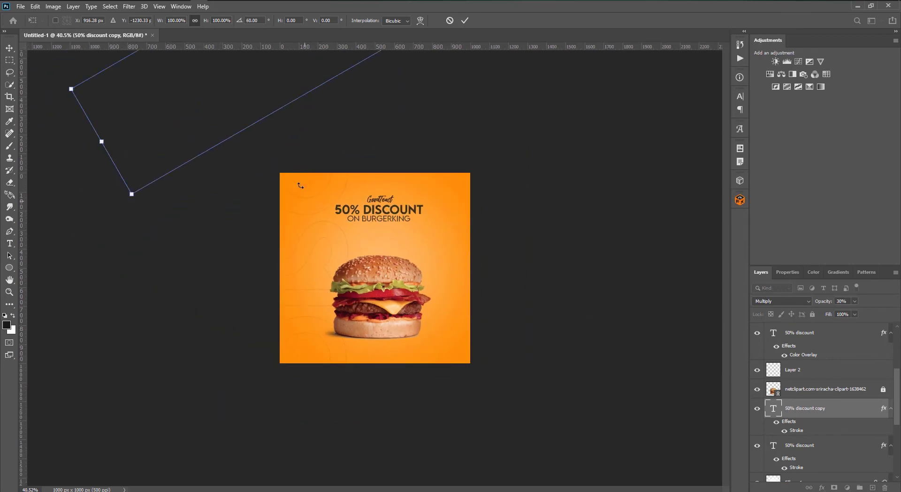
drag(261, 132, 424, 344)
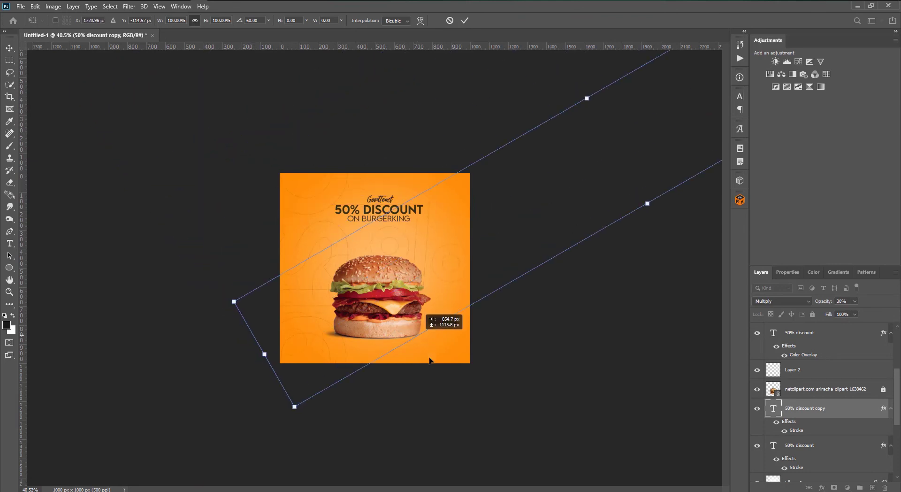
drag(424, 375, 291, 243)
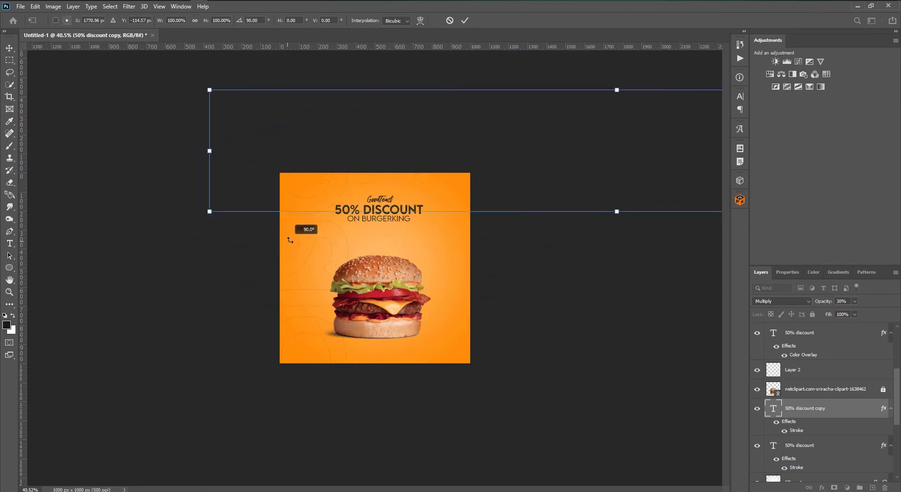
mouse_move(399, 194)
mouse_down()
mouse_move(551, 299)
mouse_move(539, 301)
mouse_up()
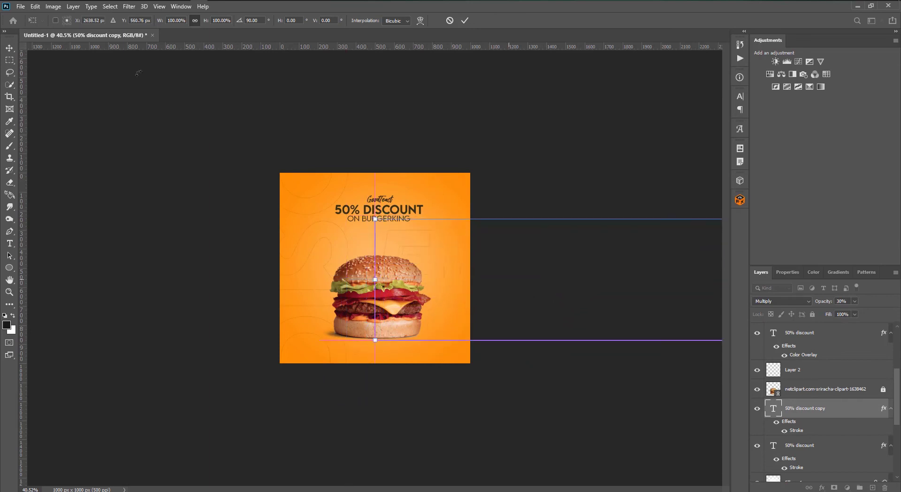
click(8, 46)
click(247, 106)
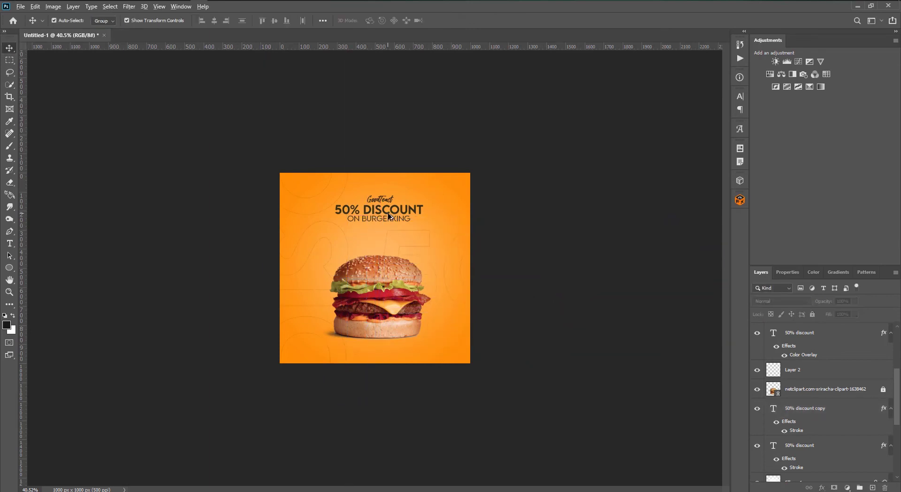
scroll(405, 233, up, 2)
scroll(374, 269, up, 1)
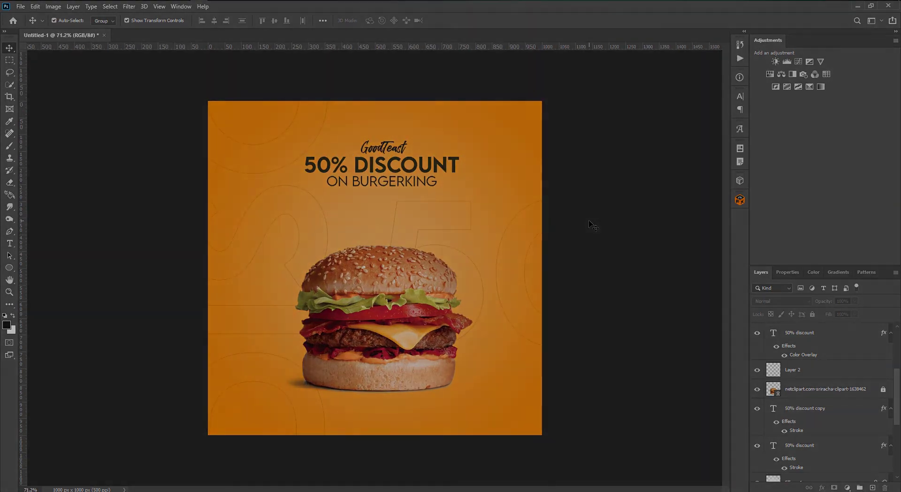